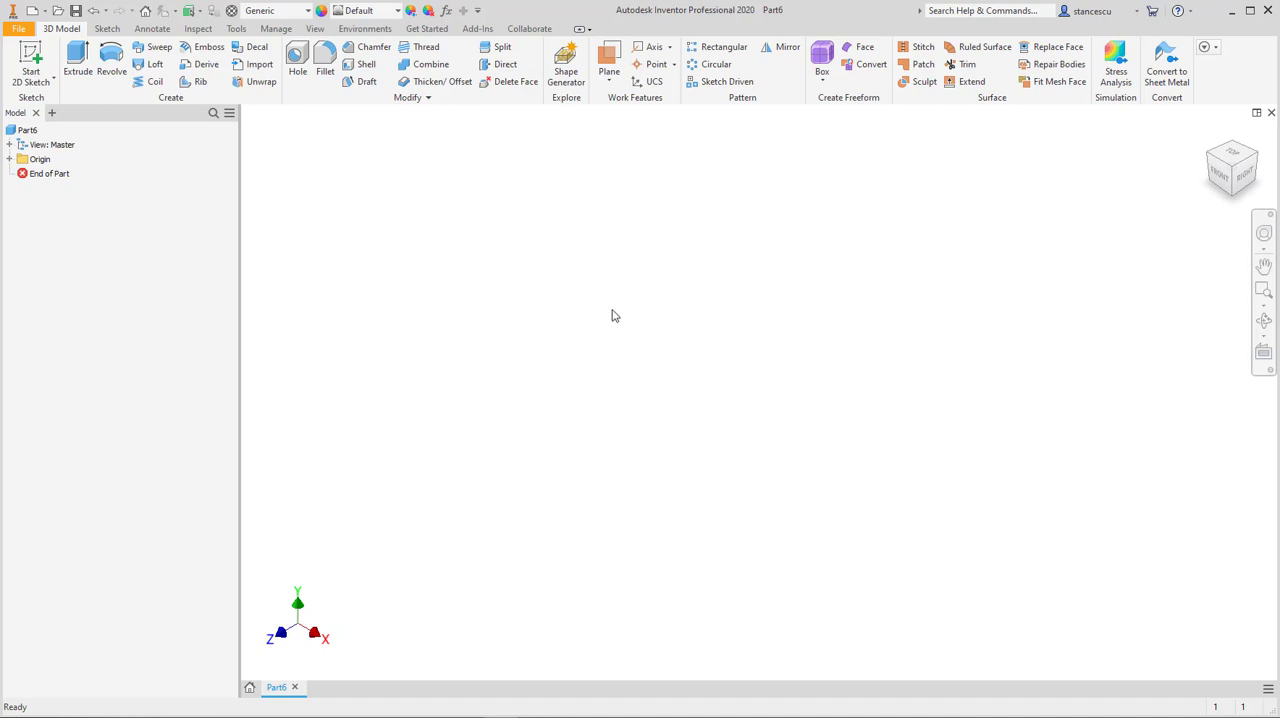
Step: Make the origin's YZ Plane, XY Plane and Center Point visible
left_click(9, 160)
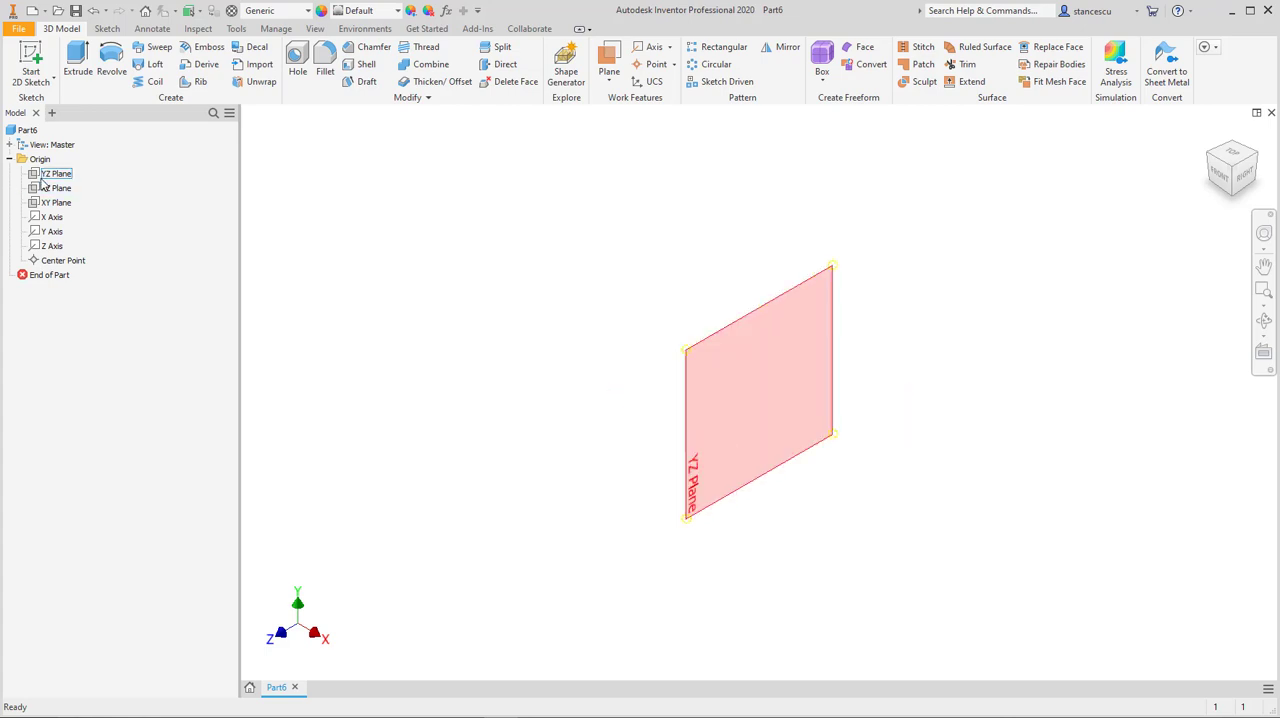
left_click(41, 177)
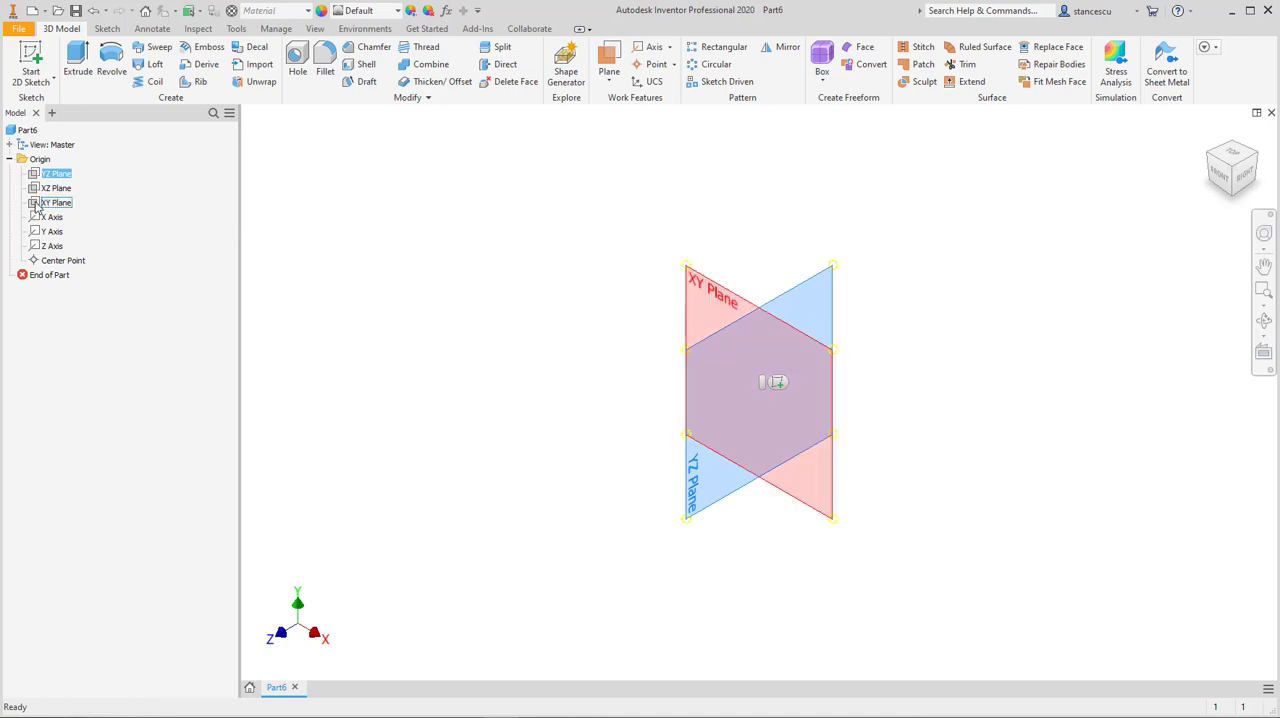
left_click(36, 205, "ctrl")
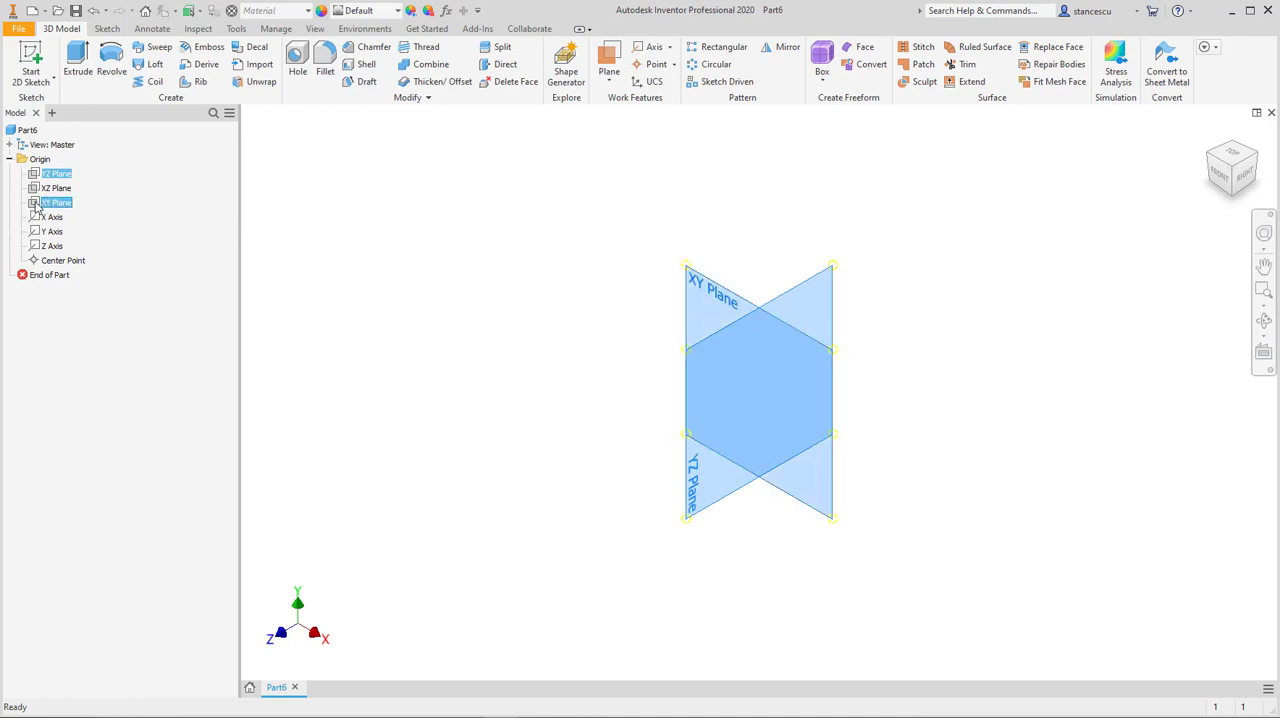
left_click(70, 262, "ctrl")
right_click(70, 261)
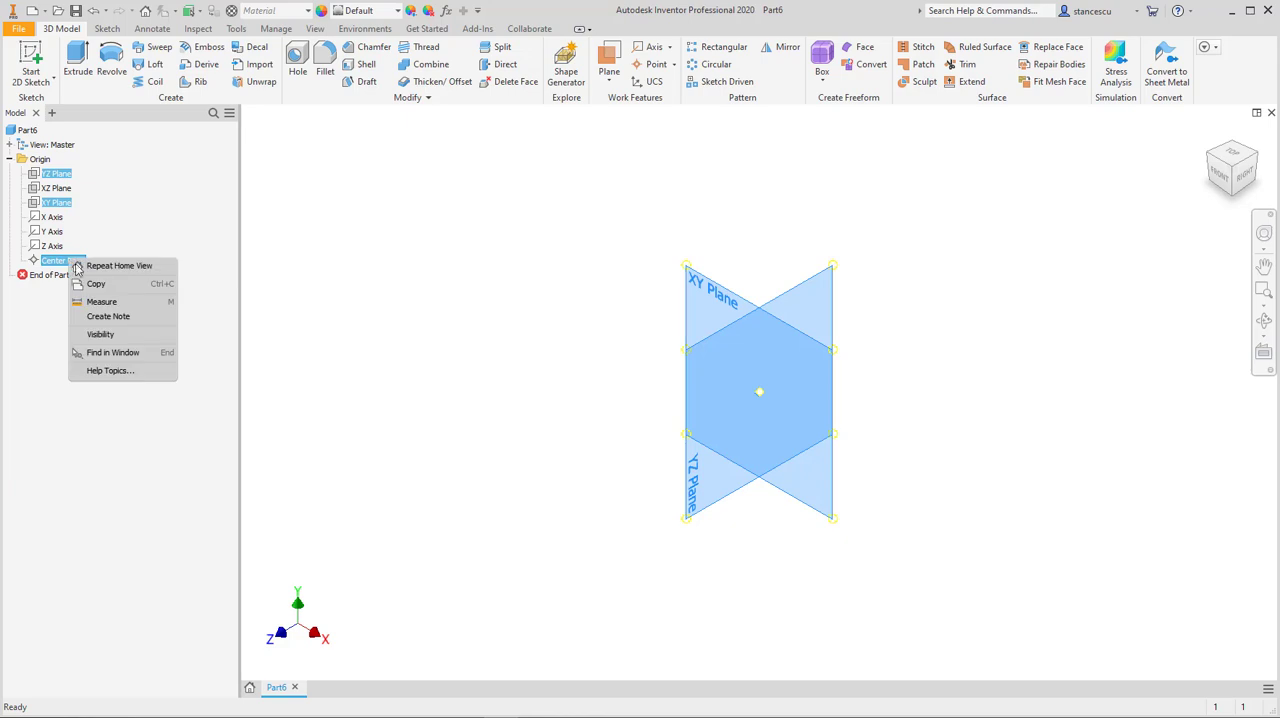
left_click(110, 336)
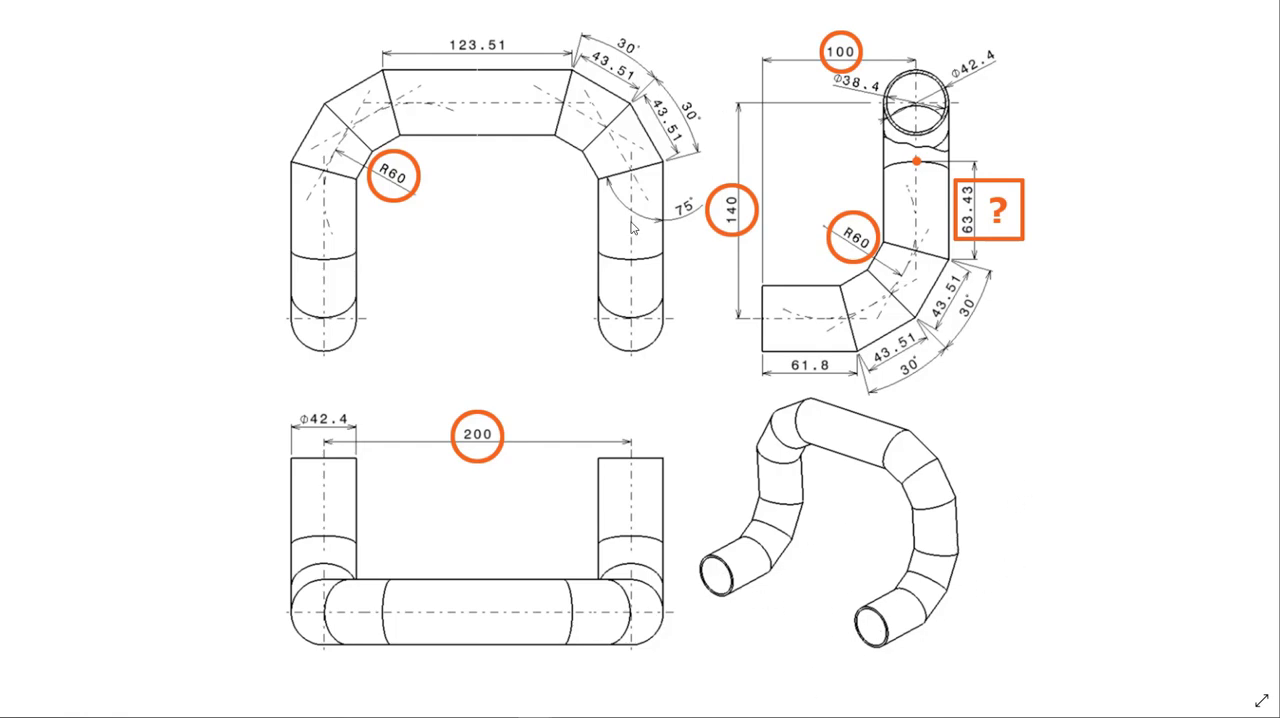
Step: Switch to Autodesk Inventor and create a work plane offset from the YZ Plane by 200/2 mm
mouse_move(502, 716)
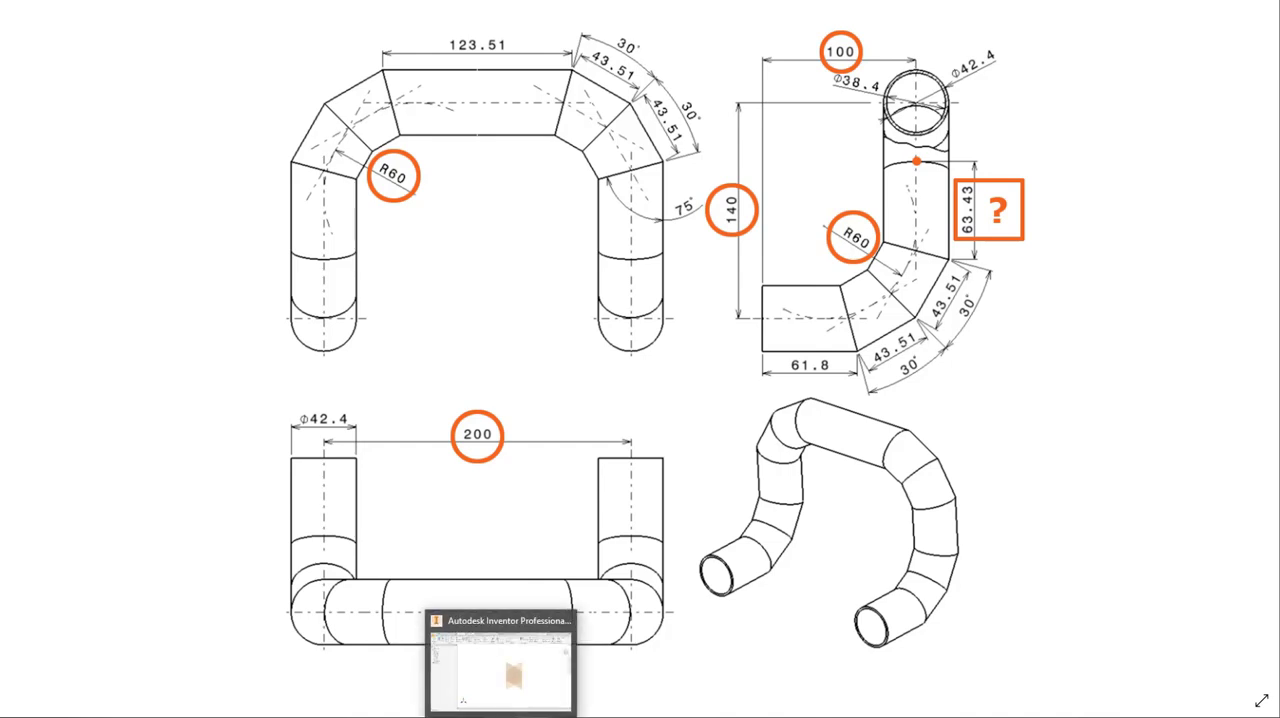
left_click(502, 668)
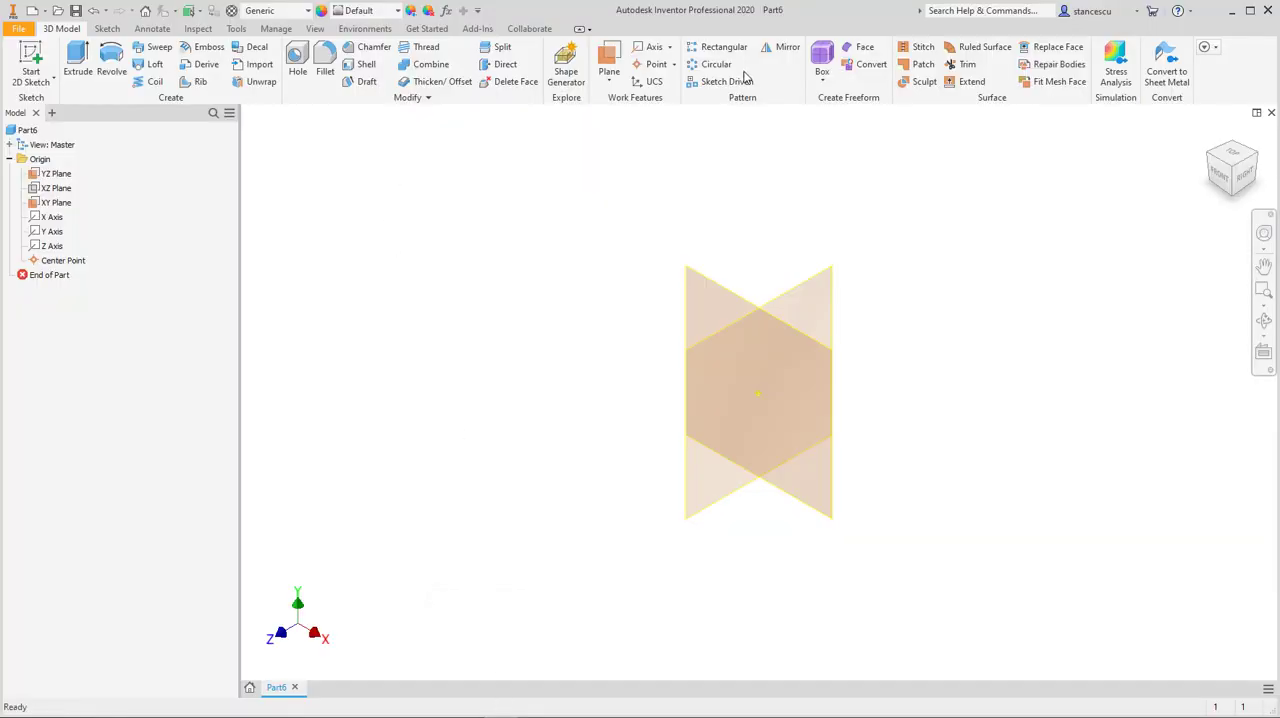
key("]")
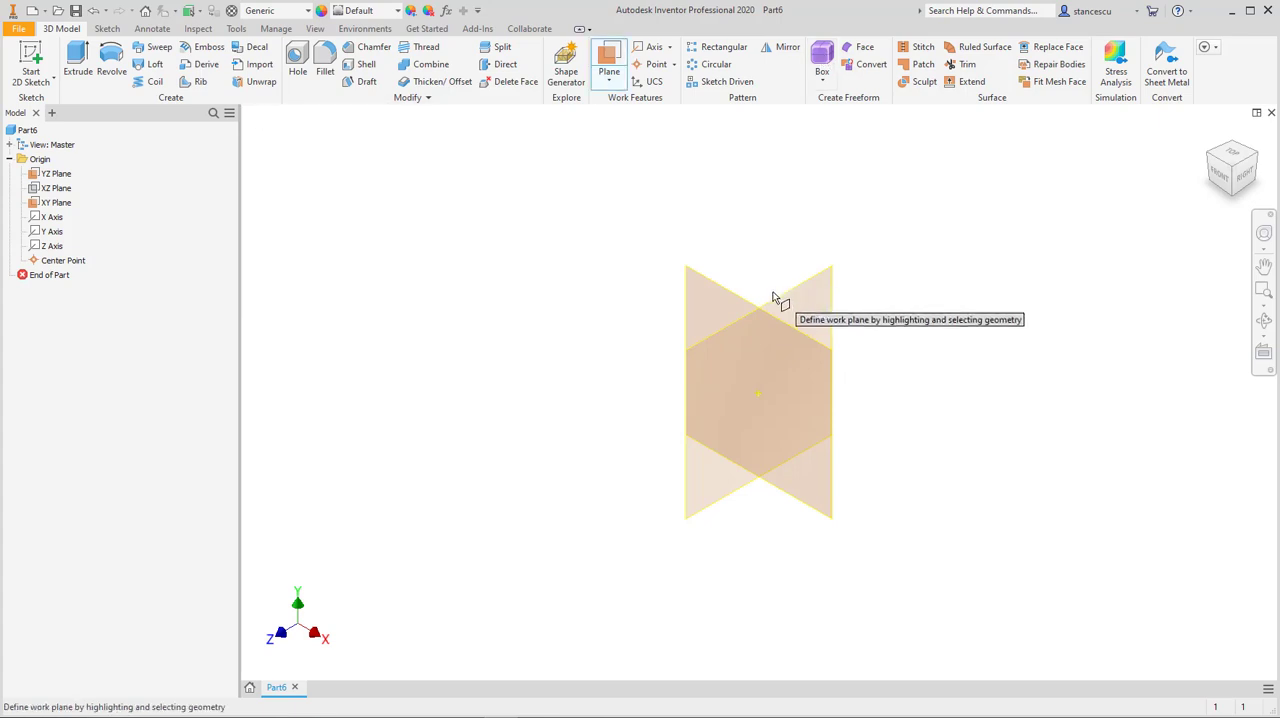
left_click_drag(777, 294, 910, 399)
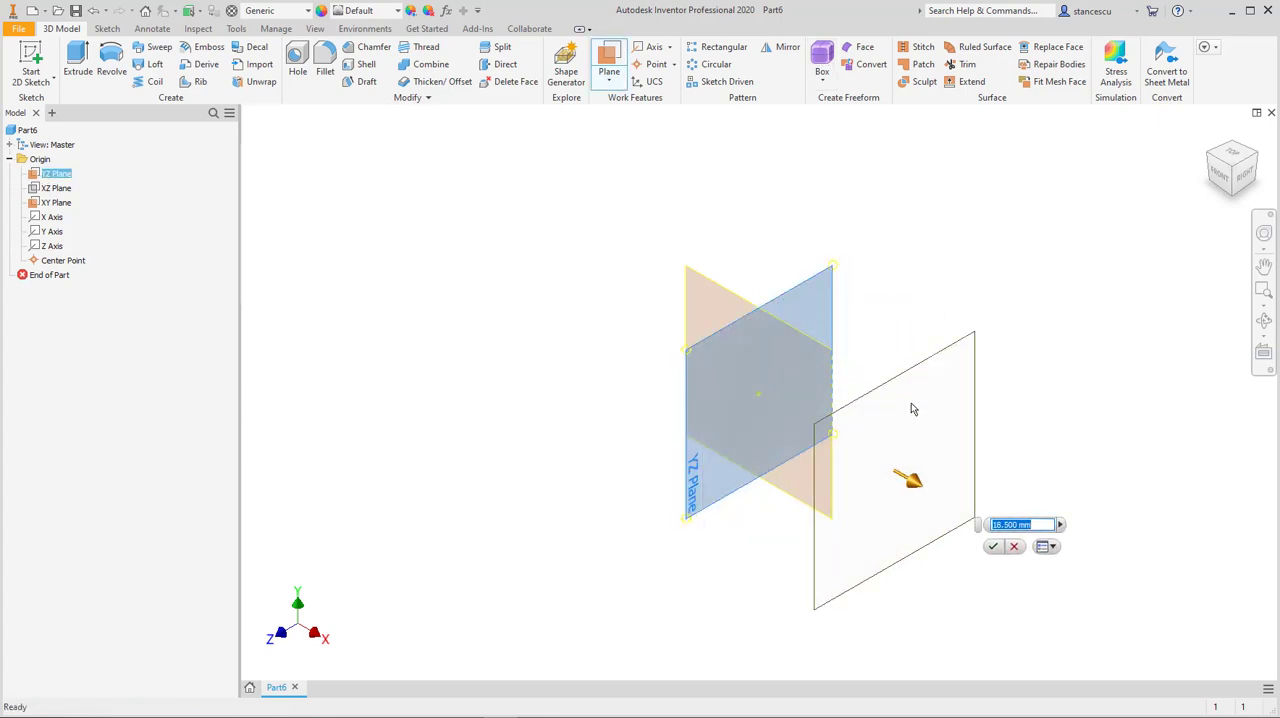
type("200/")
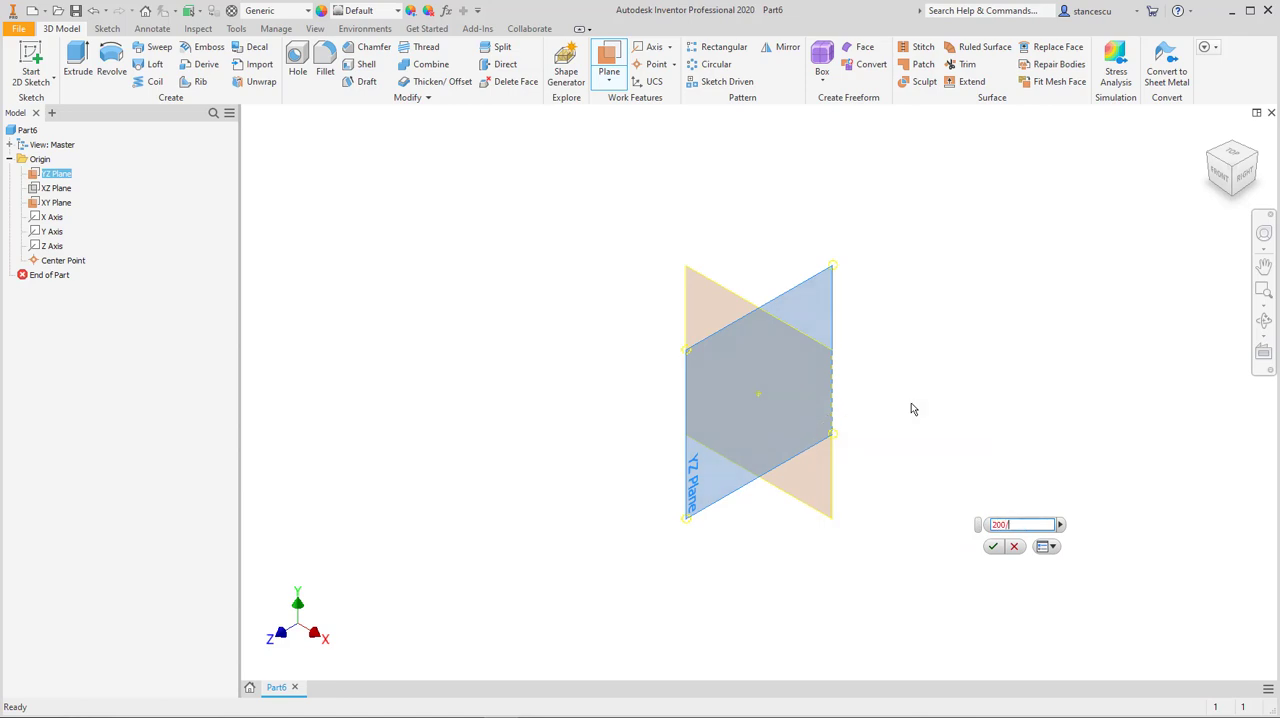
type("2")
left_click(996, 547)
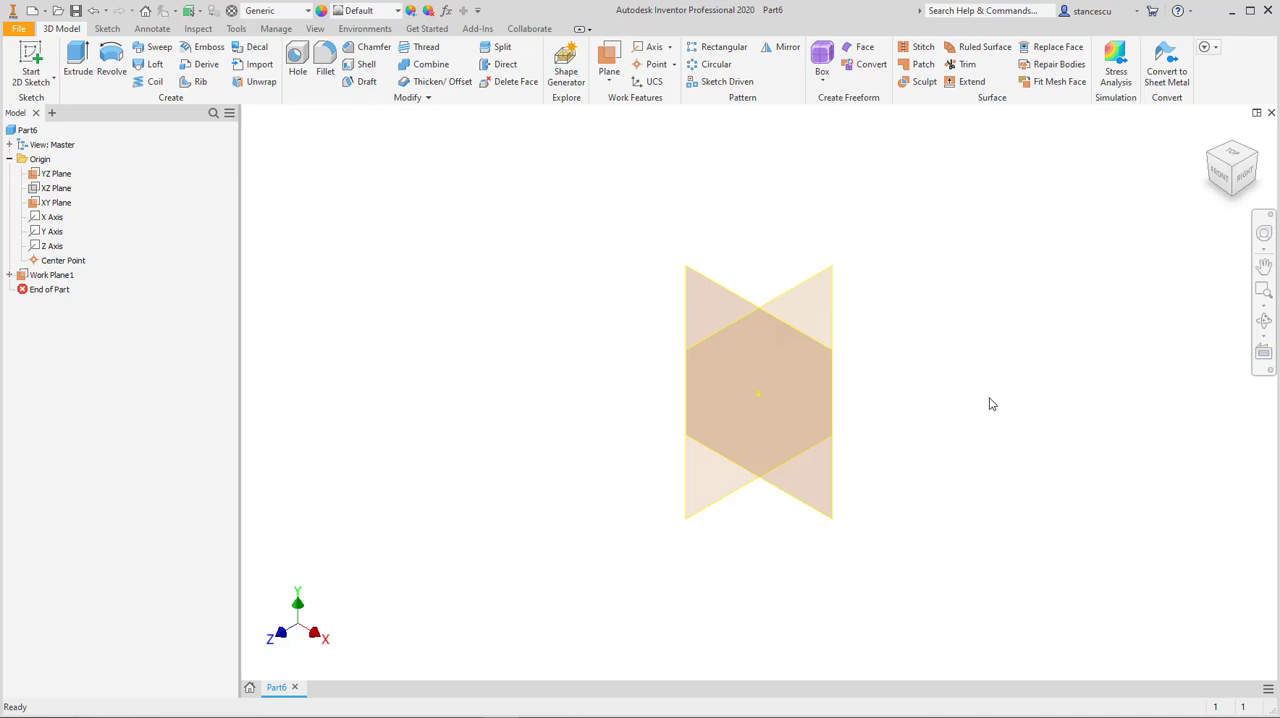
key("Home")
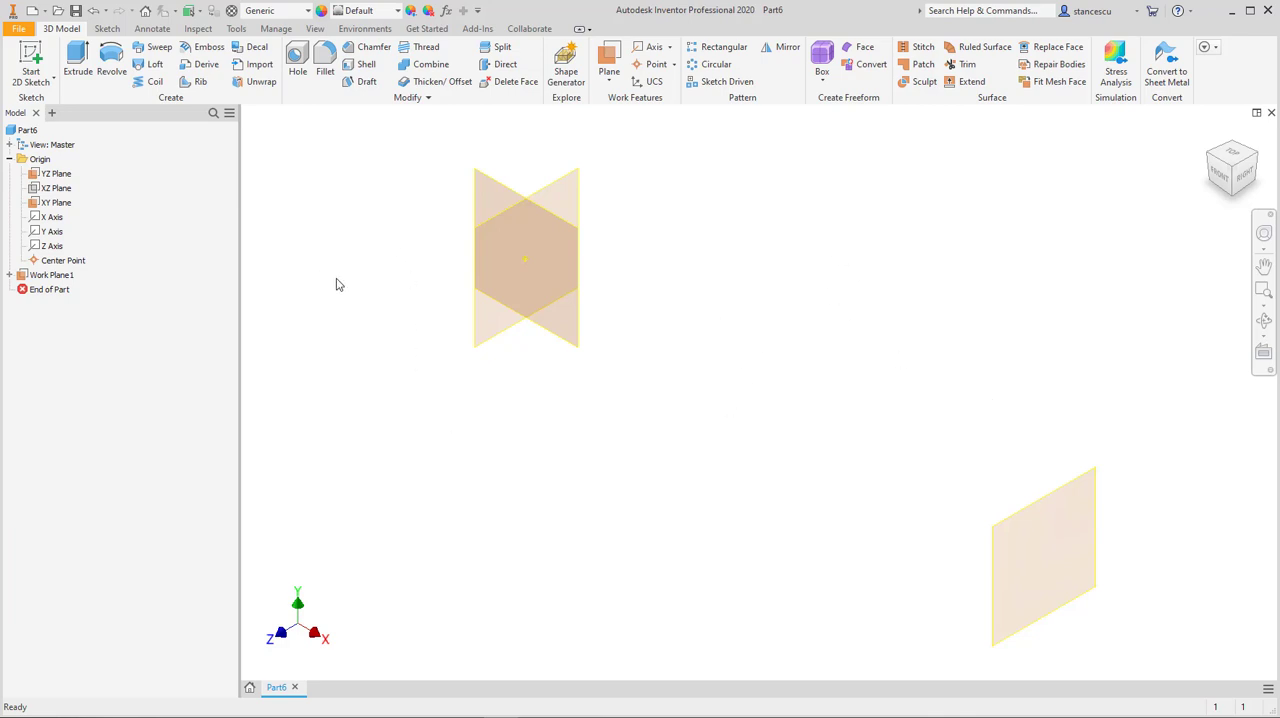
Step: Create a work plane offset 100 mm from the XY Plane
left_click(616, 62)
left_click(492, 188)
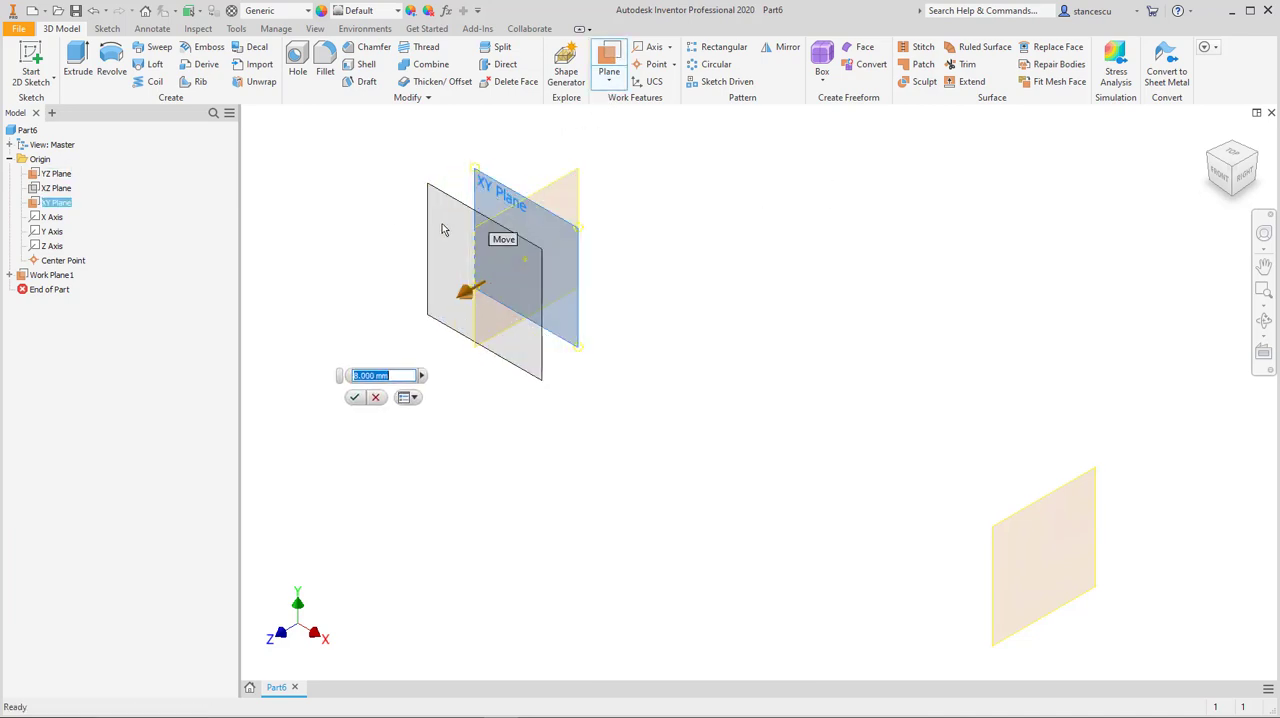
left_click_drag(443, 230, 387, 257)
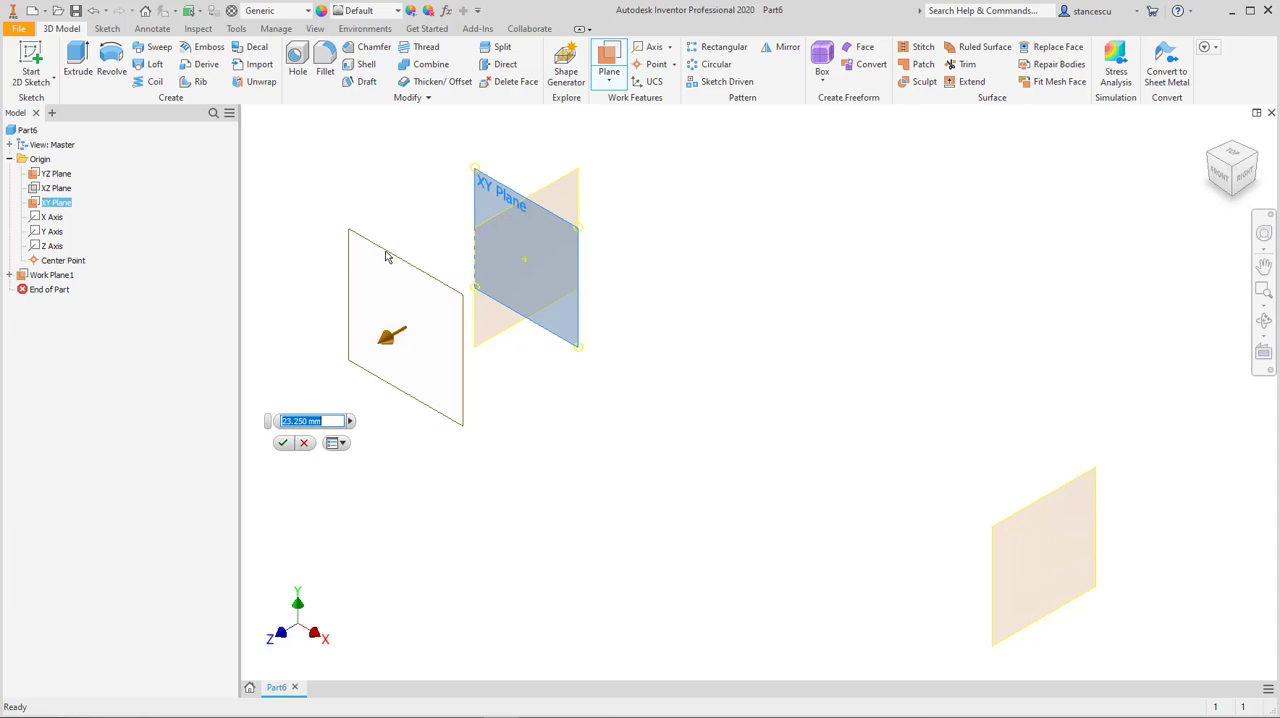
type("100")
key("Return")
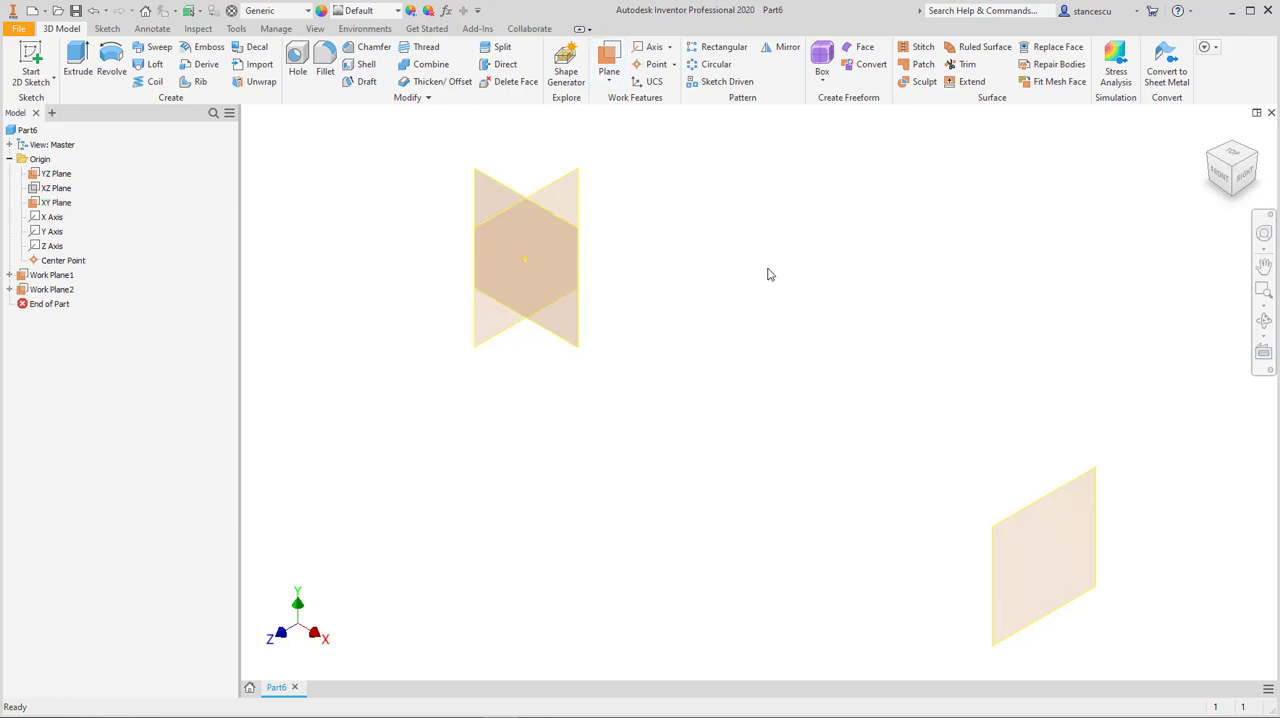
key("F6")
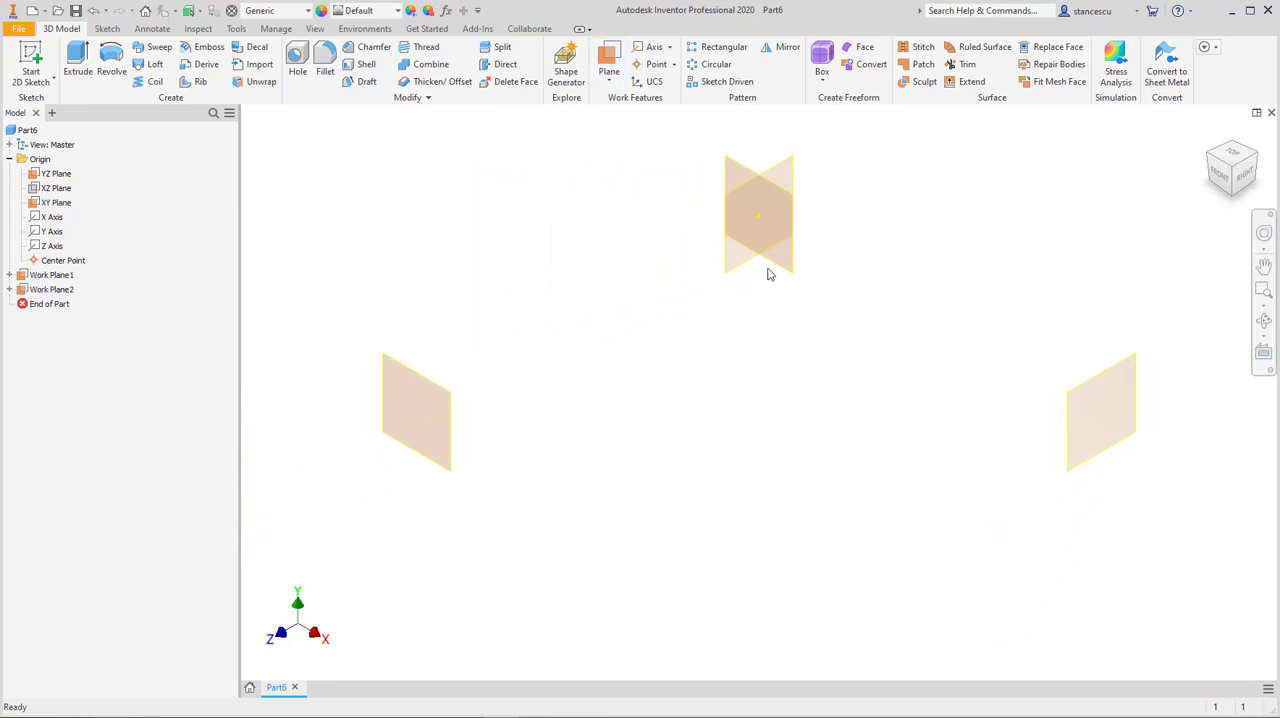
Step: Create a work plane offset -140 mm from the XZ Plane
left_click(610, 62)
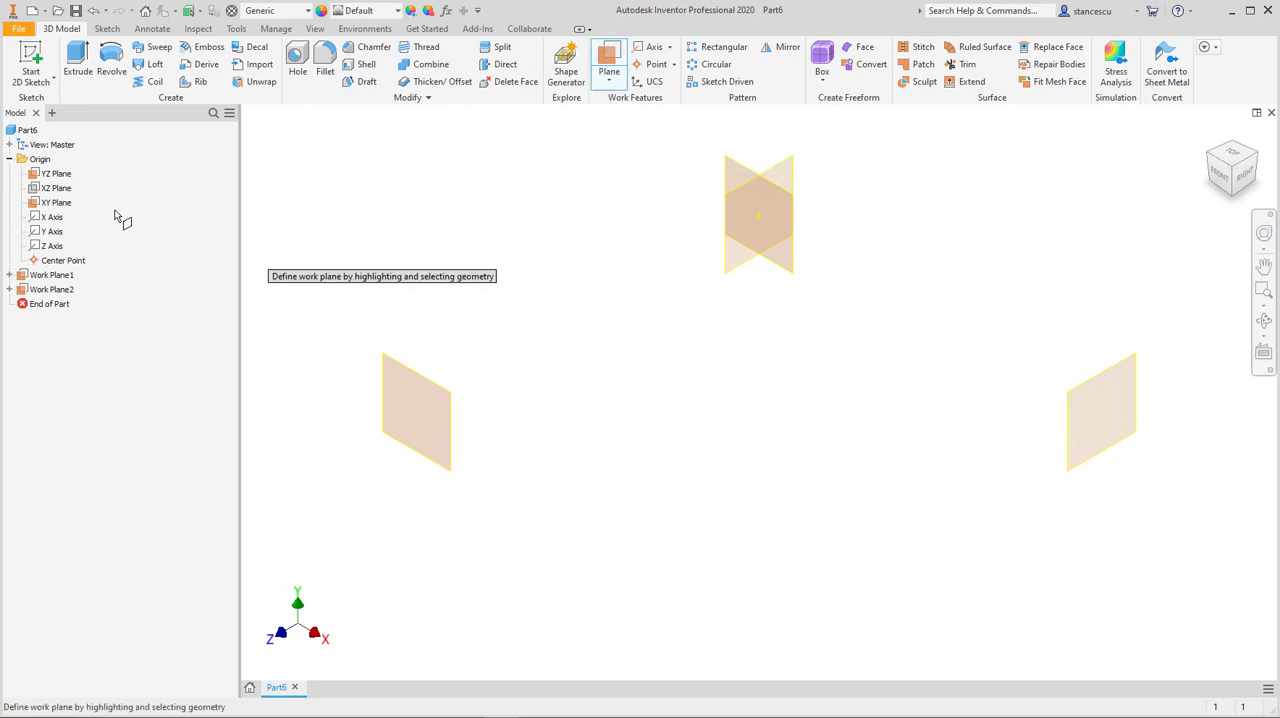
left_click(55, 188)
left_click_drag(700, 214, 690, 387)
type("-140")
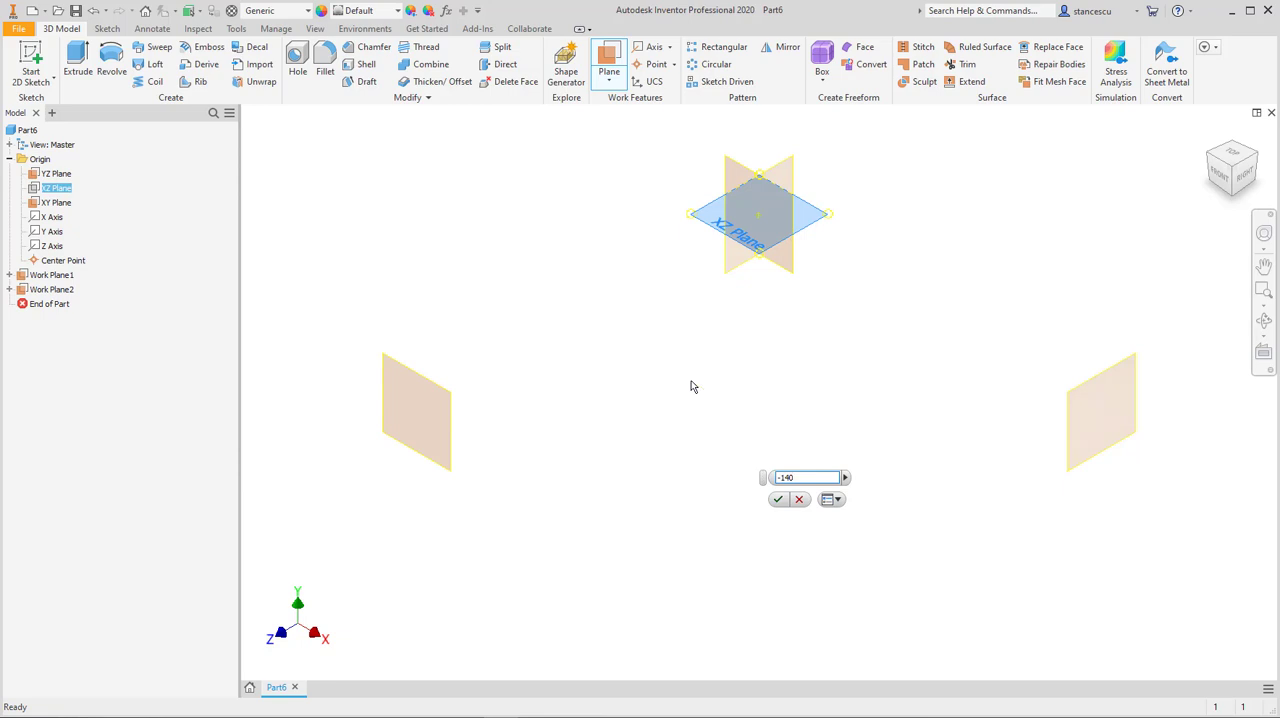
key("Return")
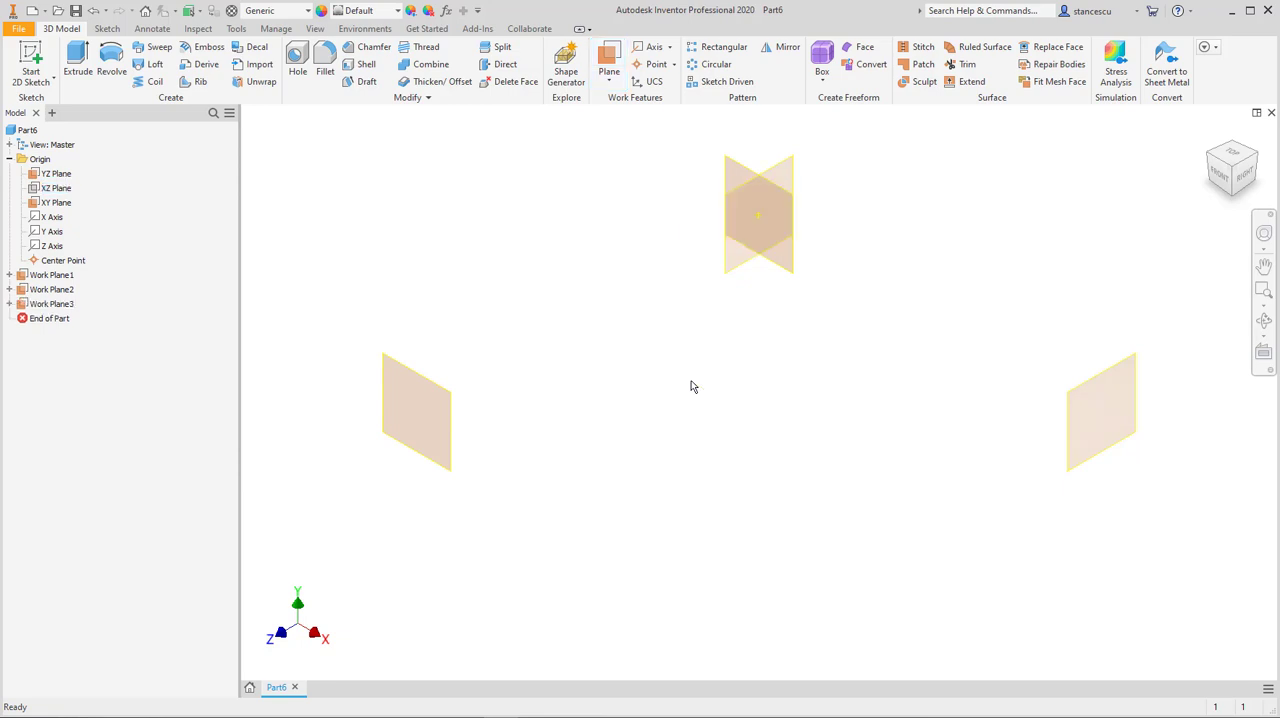
key("F6")
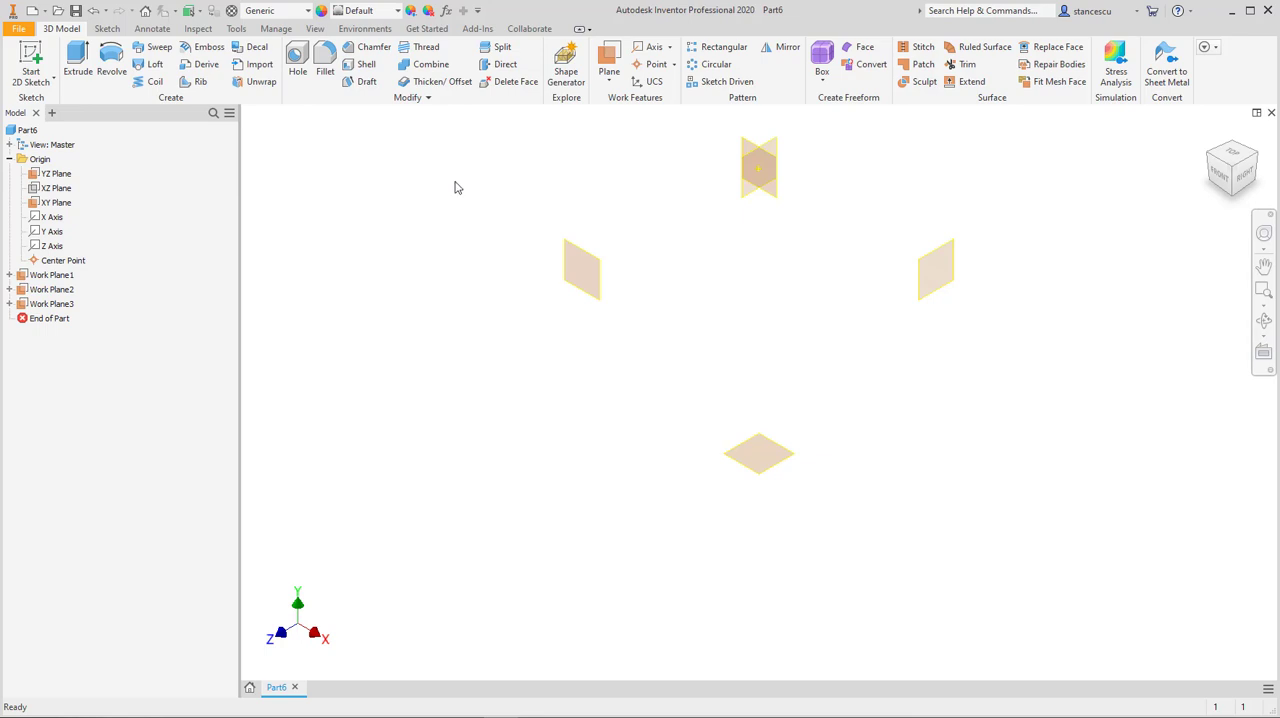
Step: Start a 3D sketch and draw four connected XY-plane lines from the center point: about 45 mm along X, two angled downward, one vertical
left_click(43, 84)
left_click(45, 136)
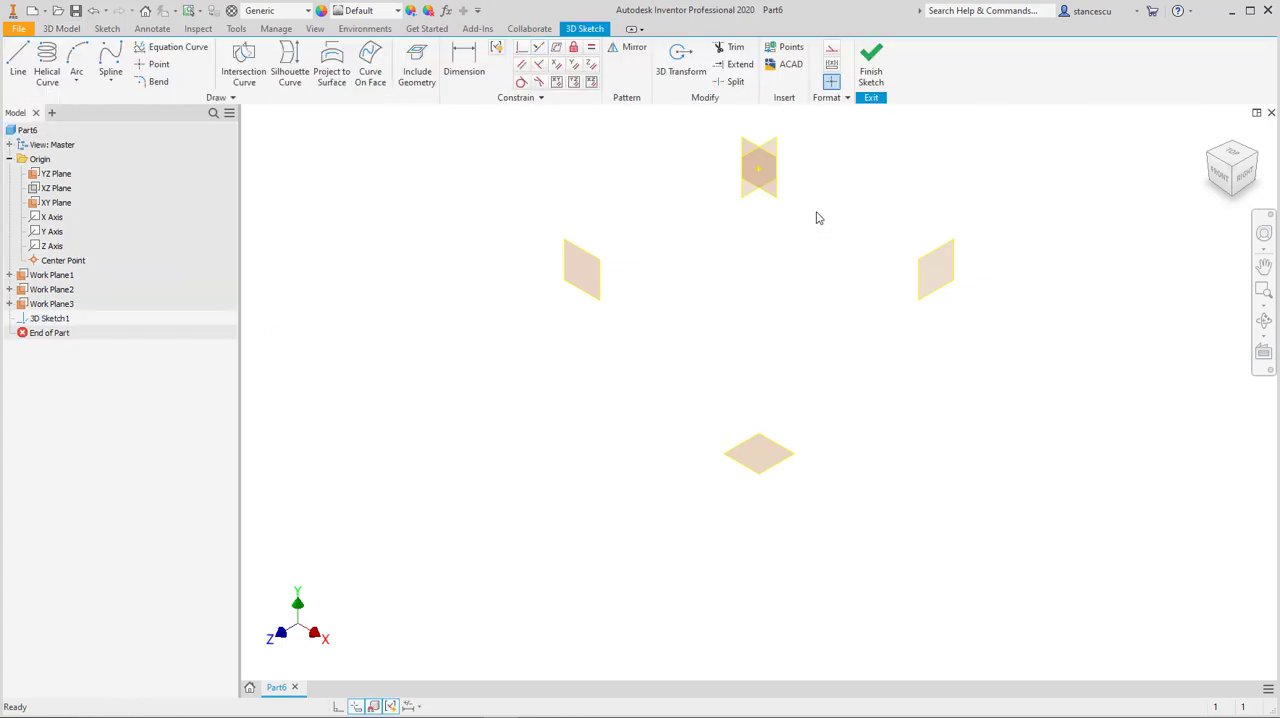
middle_click_drag(816, 218, 803, 329)
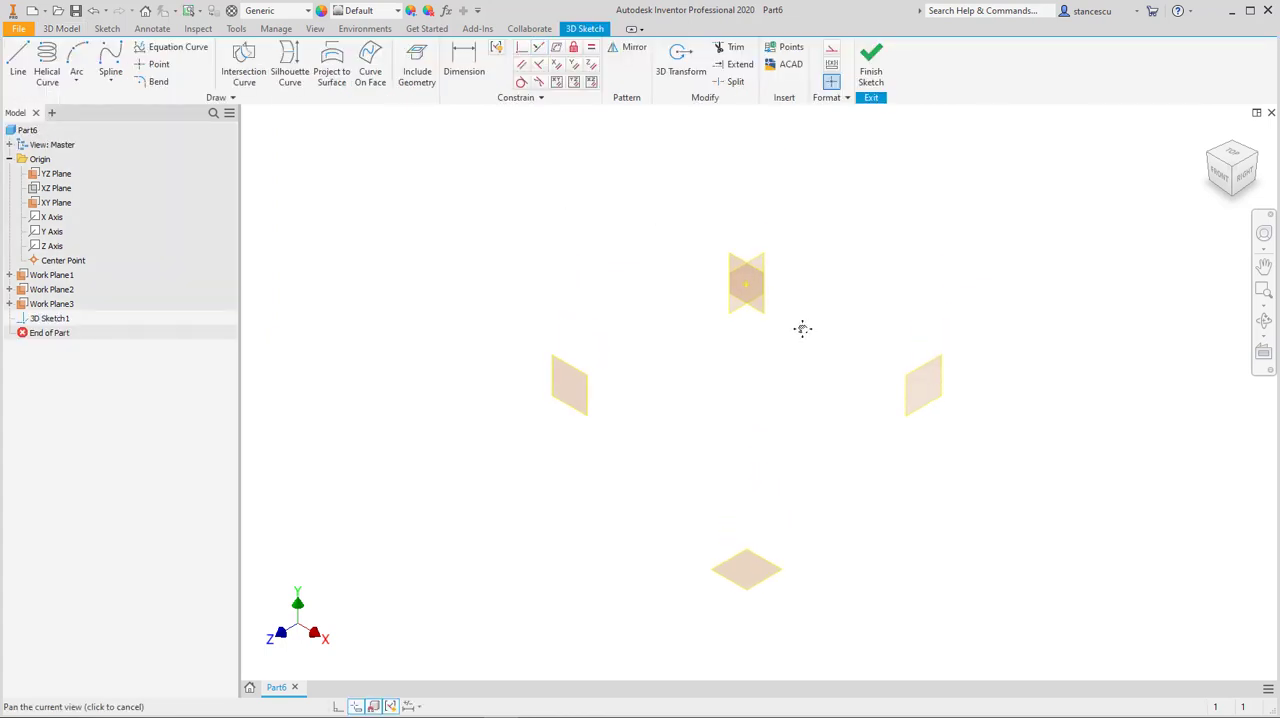
left_click(19, 66)
scroll(786, 305, "up", 2)
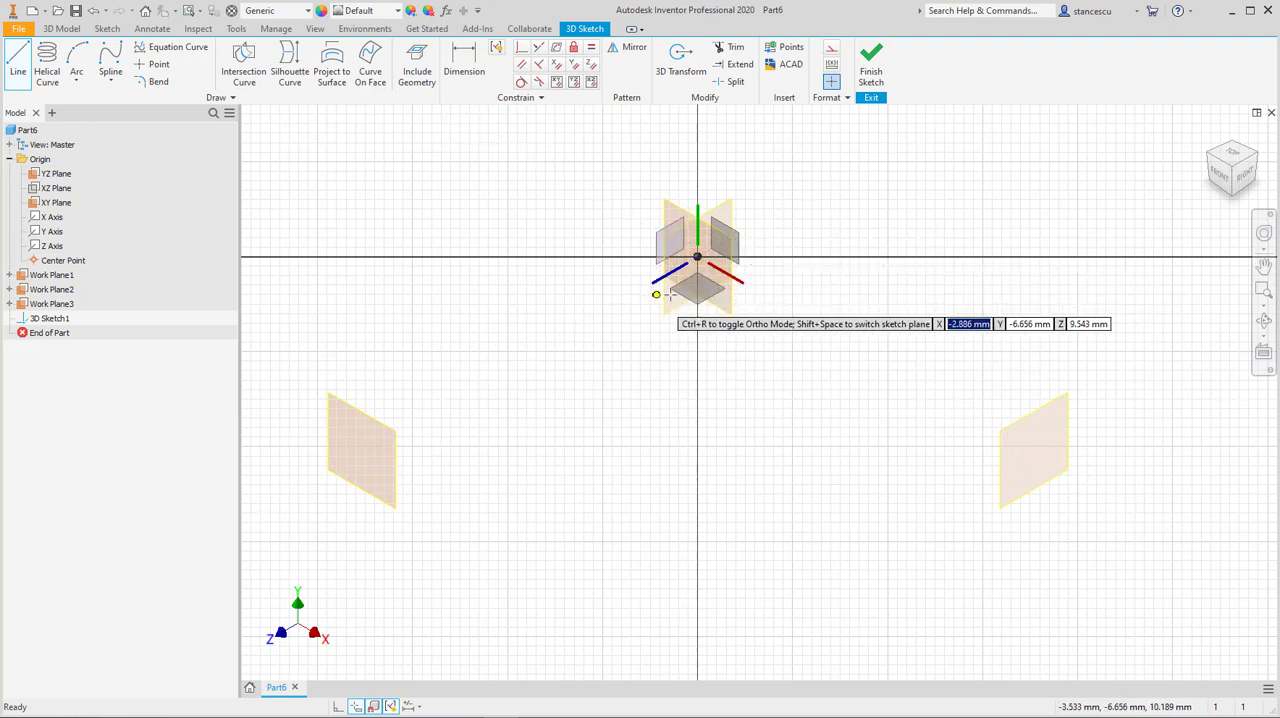
left_click(727, 234)
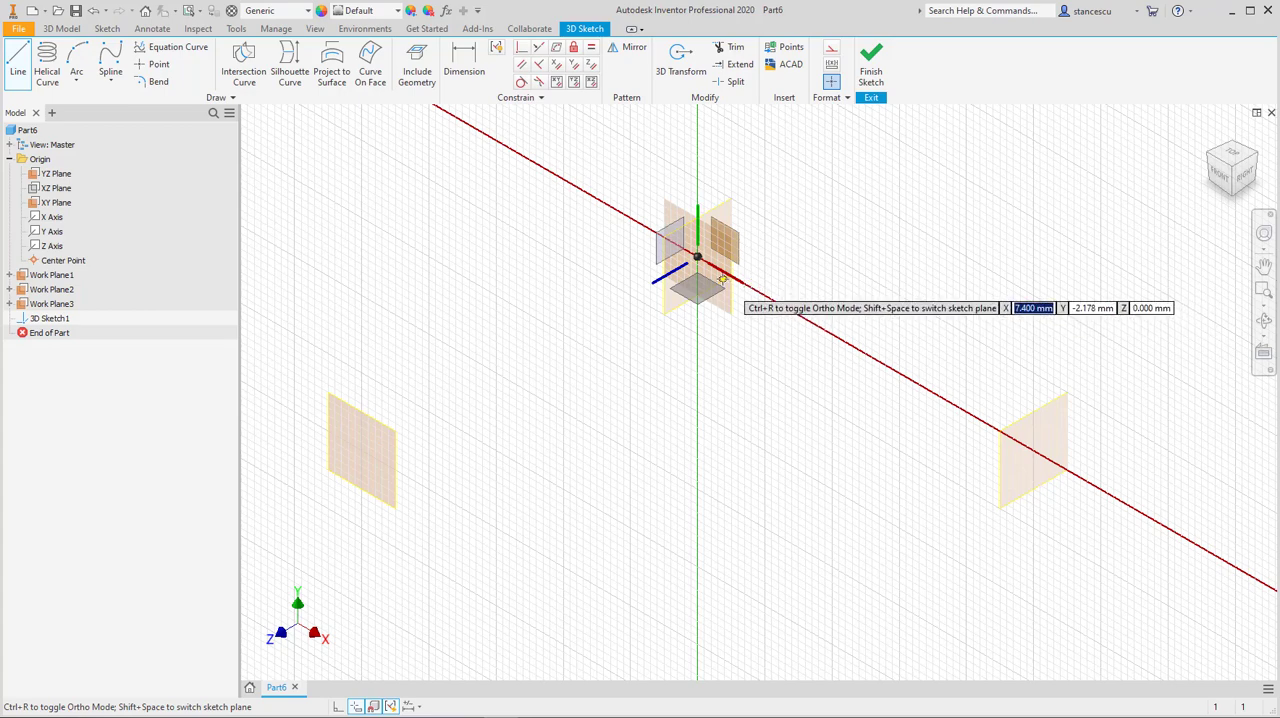
left_click(697, 258)
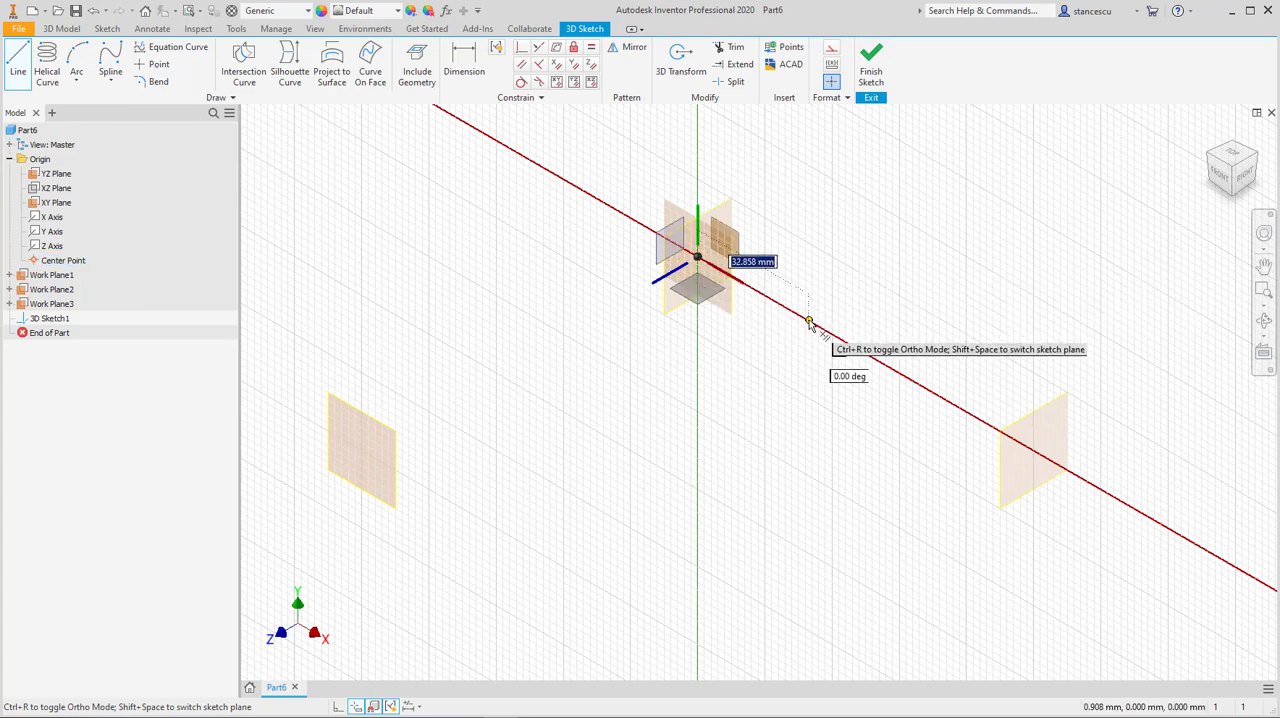
left_click(848, 358)
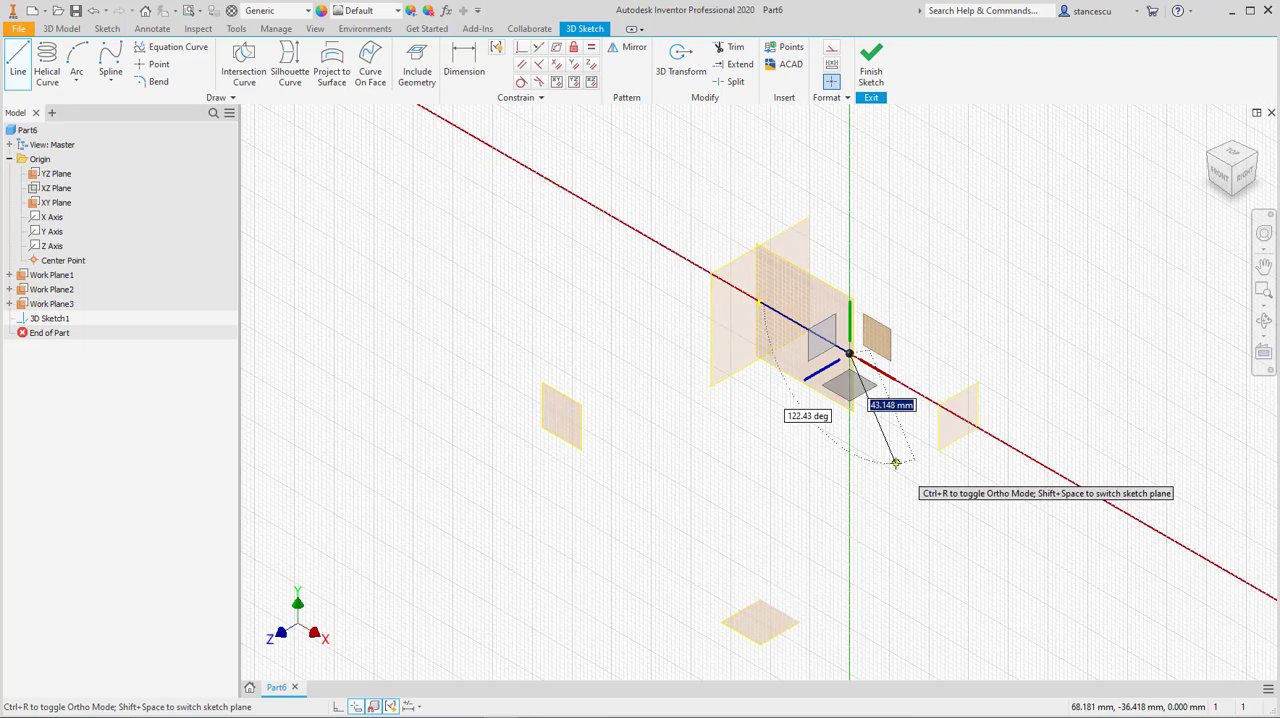
left_click(894, 464)
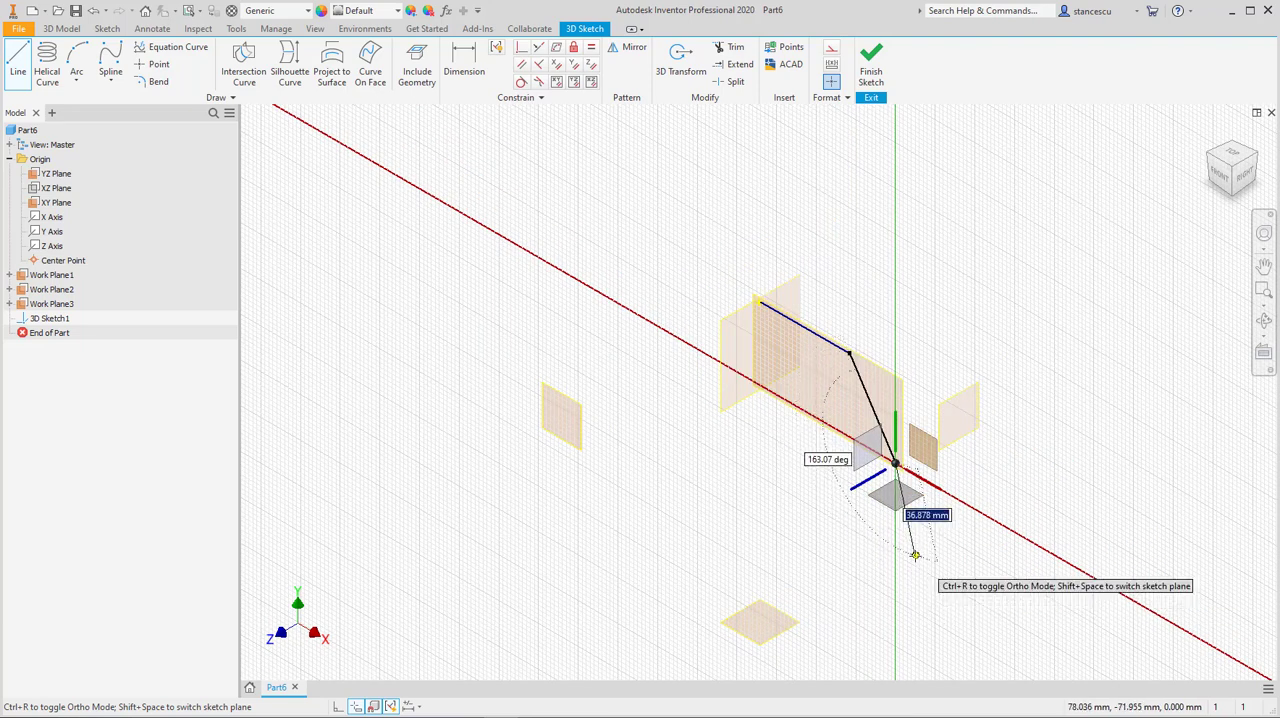
left_click(915, 555)
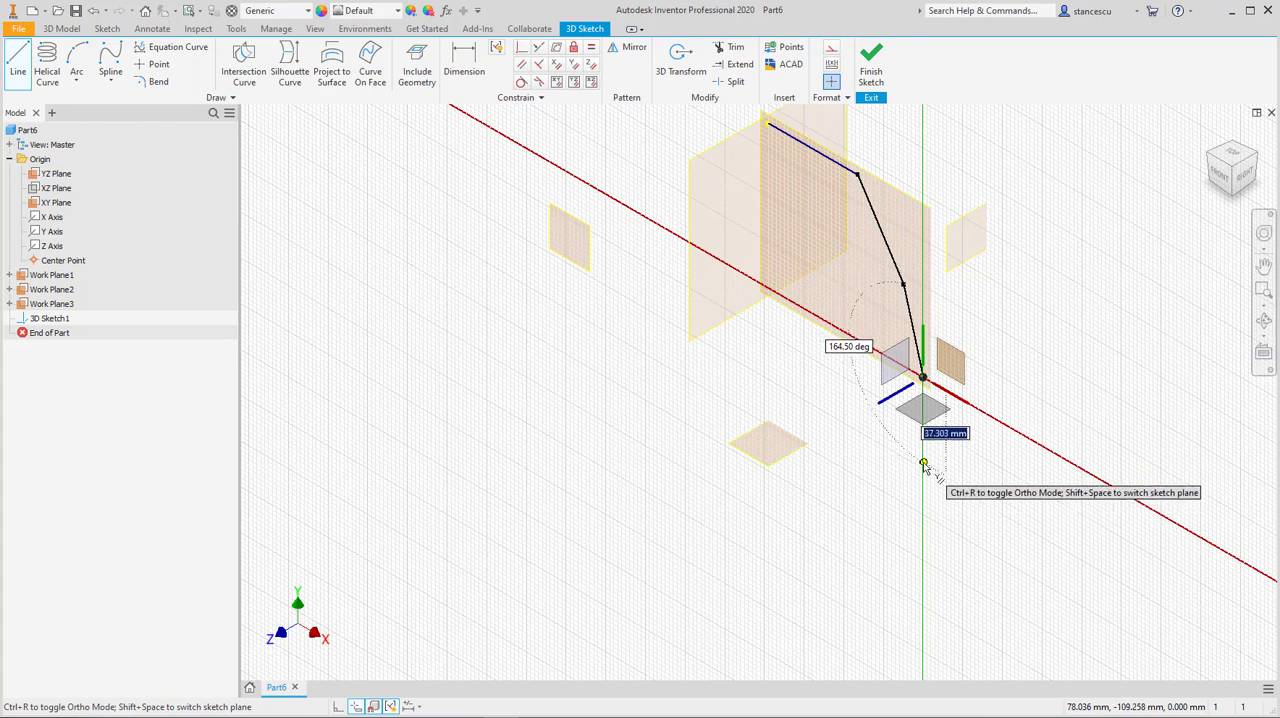
left_click(922, 455)
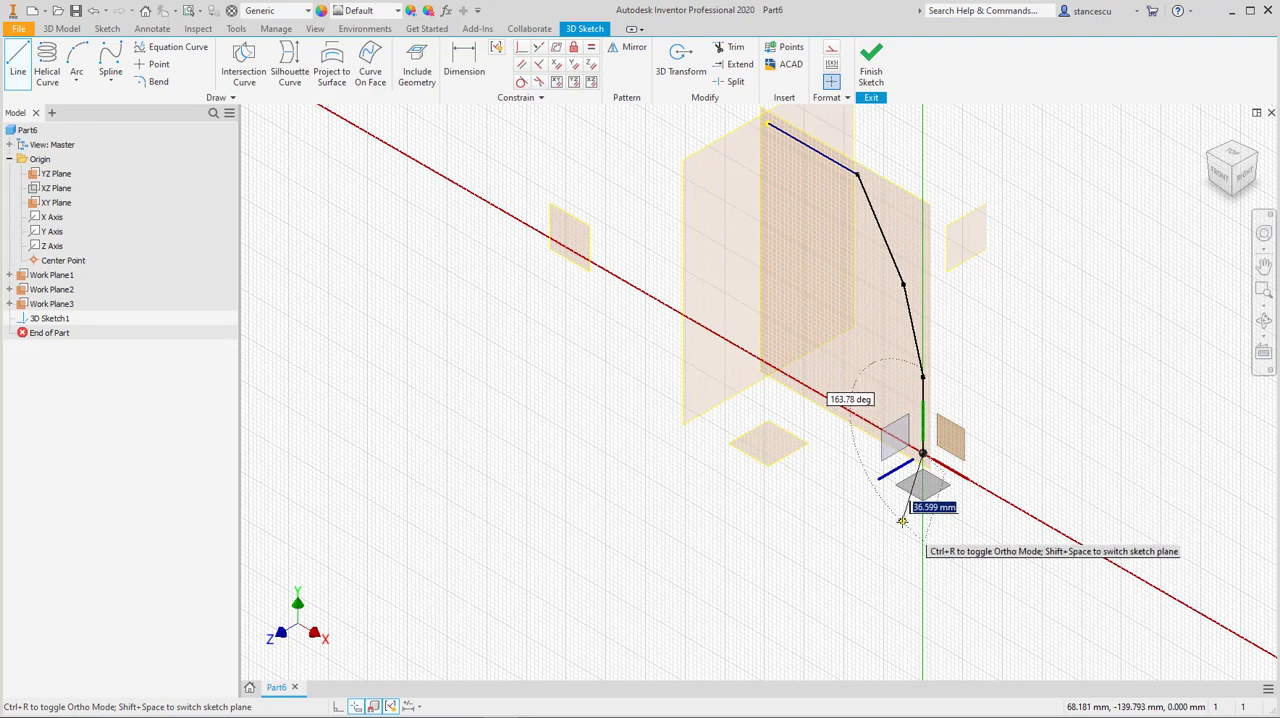
Step: Continue the line chain on the YZ plane with two angled segments and a final segment about 30 mm long parallel to the Z axis
left_click(899, 447)
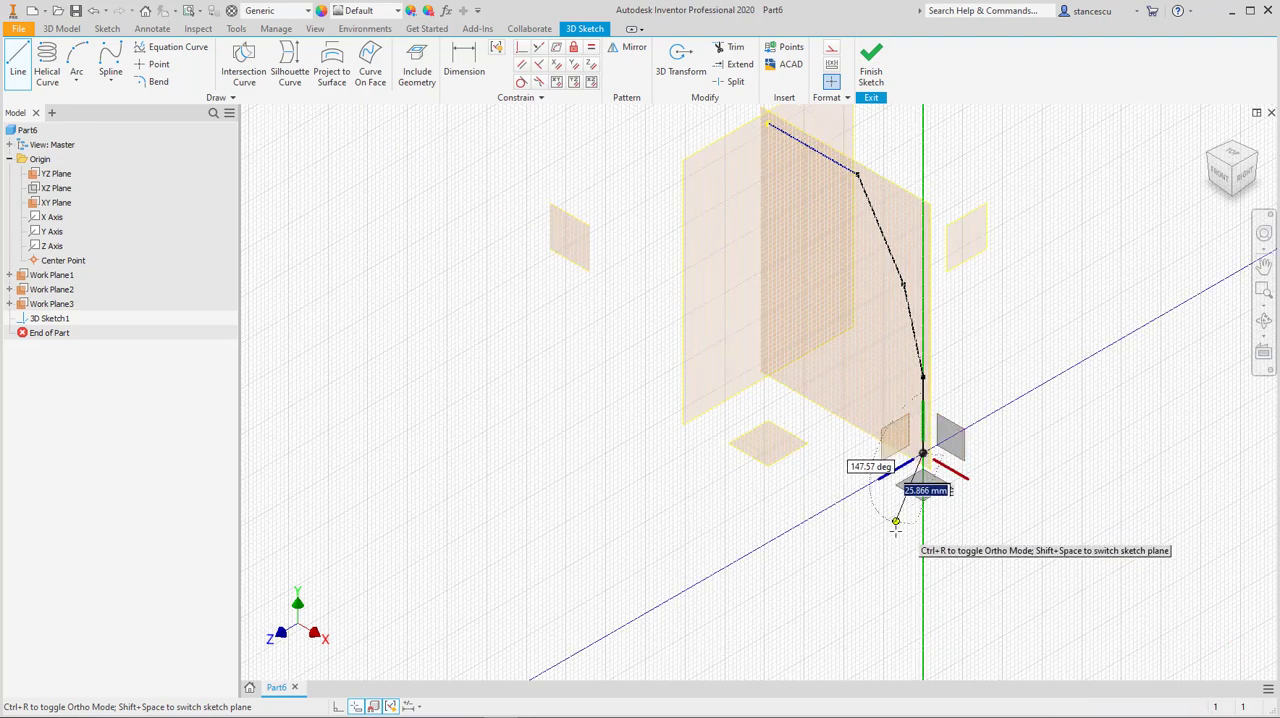
left_click(897, 537)
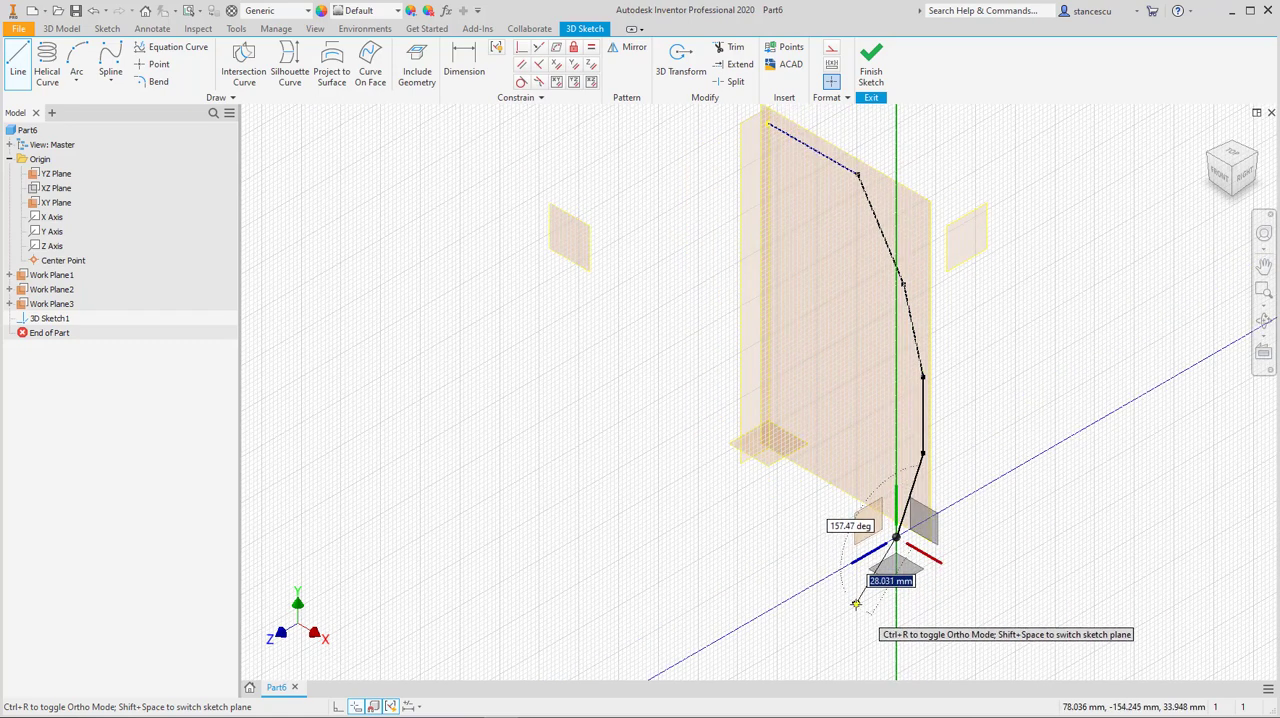
left_click(855, 598)
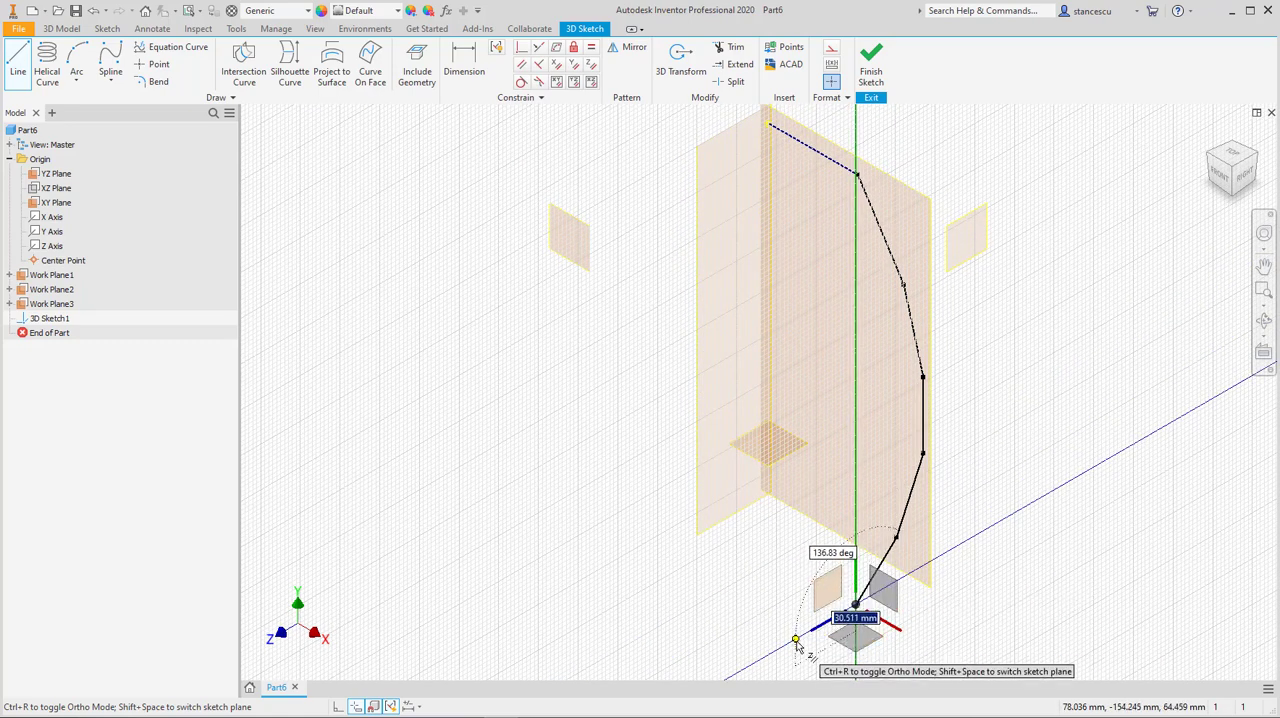
left_click(797, 640)
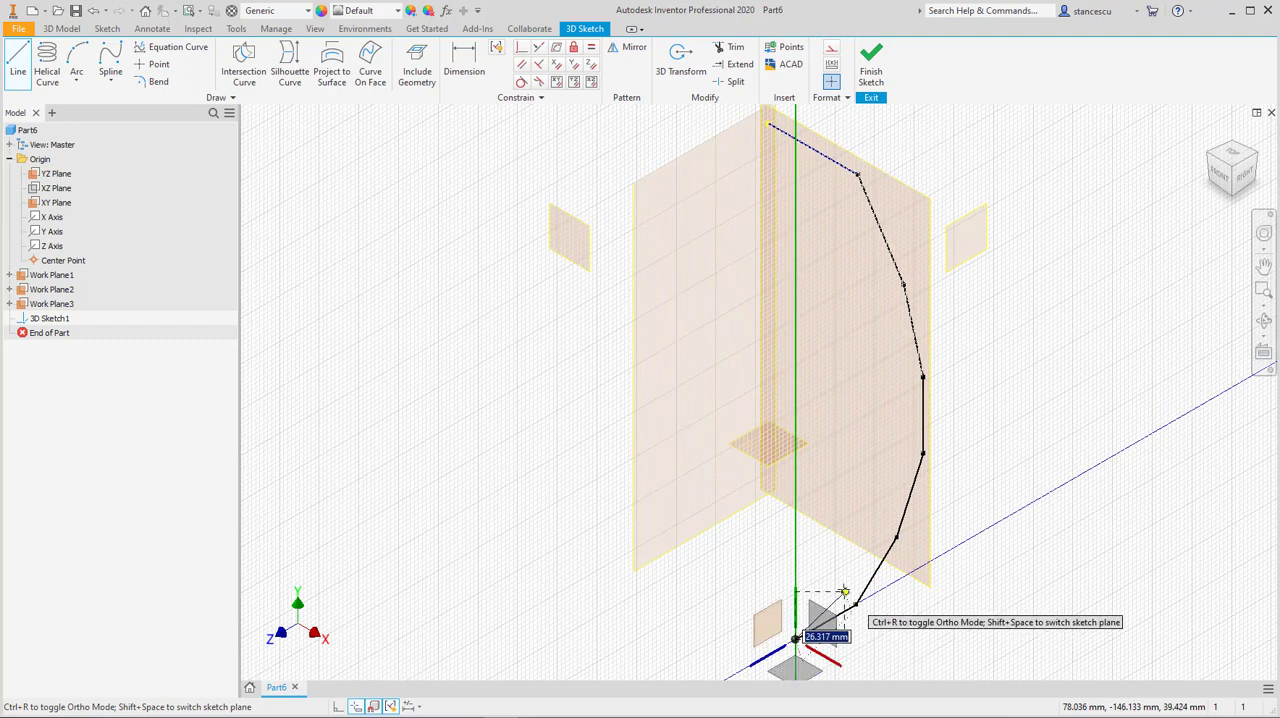
right_click(823, 550)
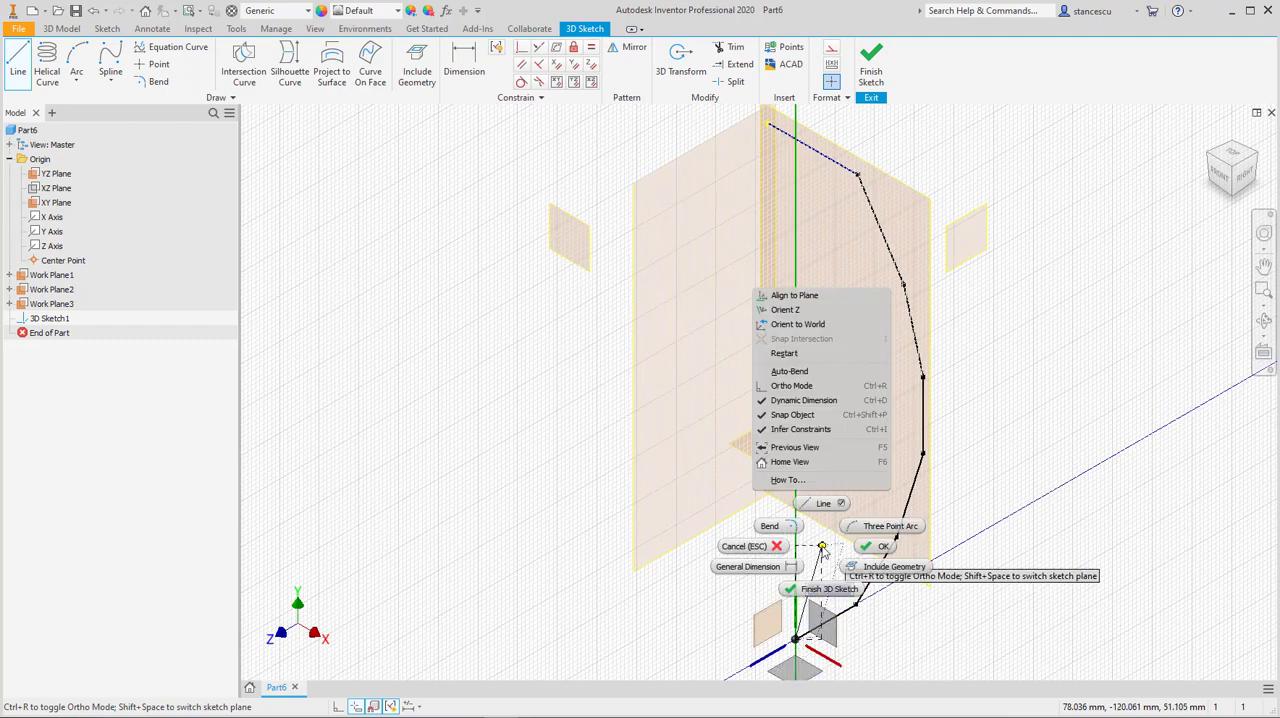
left_click(874, 548)
mouse_move(1006, 514)
middle_mouse_down()
mouse_move(1017, 389)
mouse_move(1009, 572)
mouse_move(1030, 498)
middle_mouse_up()
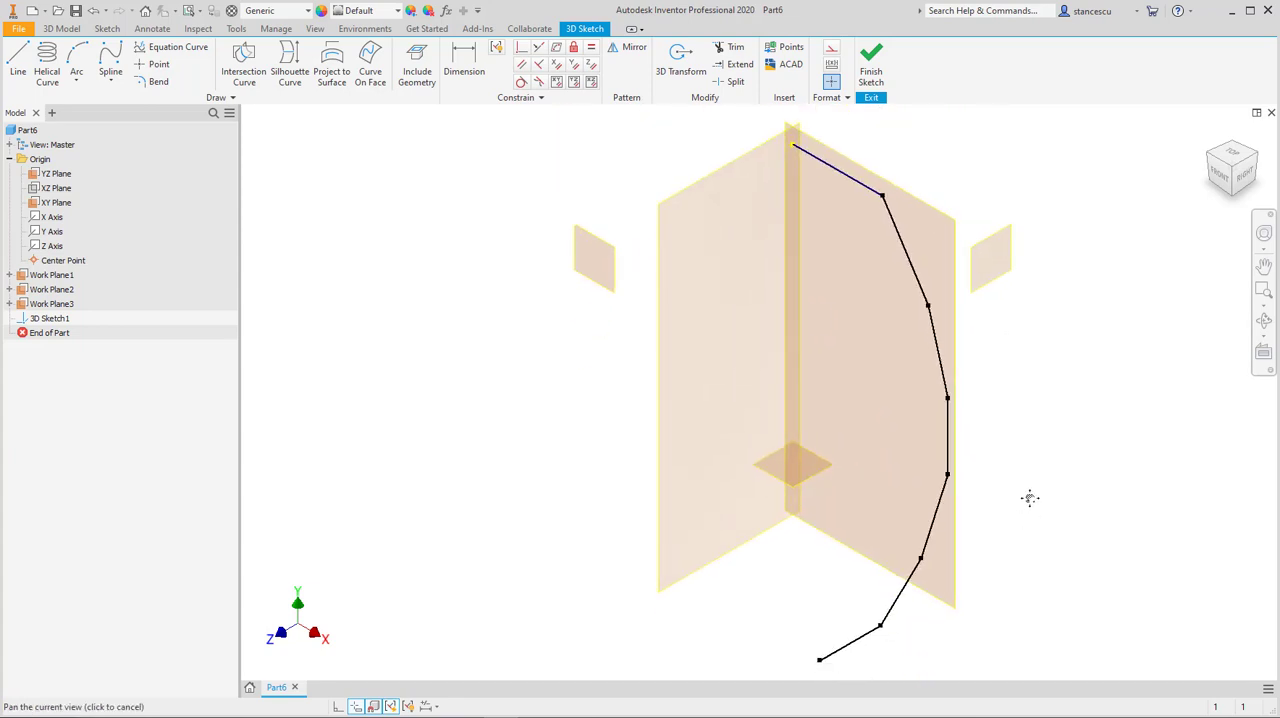
Step: Apply Auto-Resize to all three offset work planes so they span the sketched line chain
right_click(1006, 281)
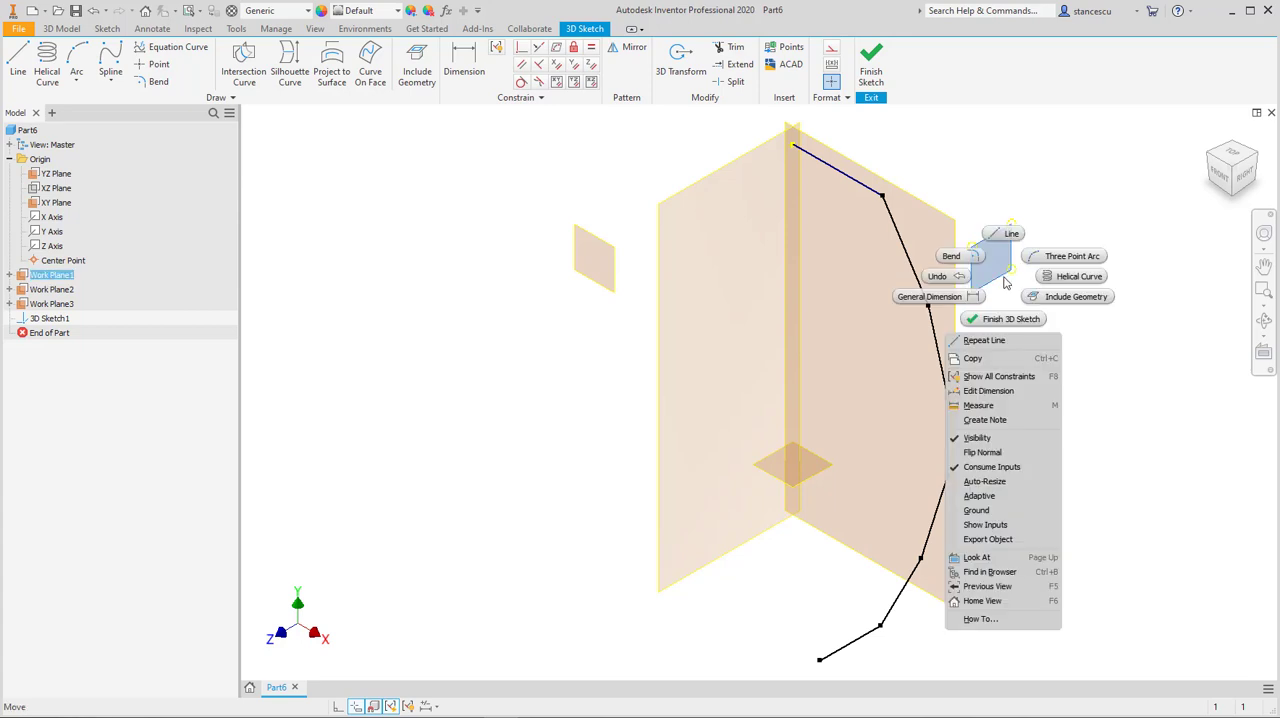
left_click(1050, 482)
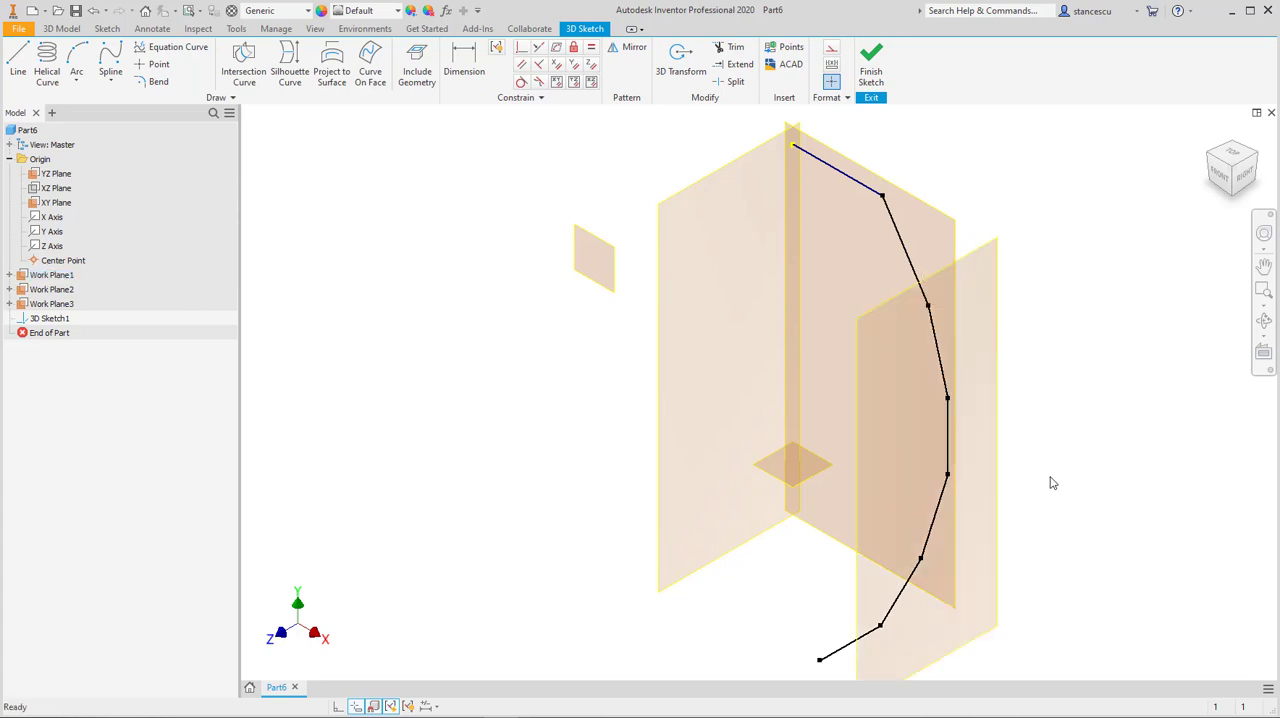
middle_click_drag(781, 536, 793, 474)
right_click(807, 424)
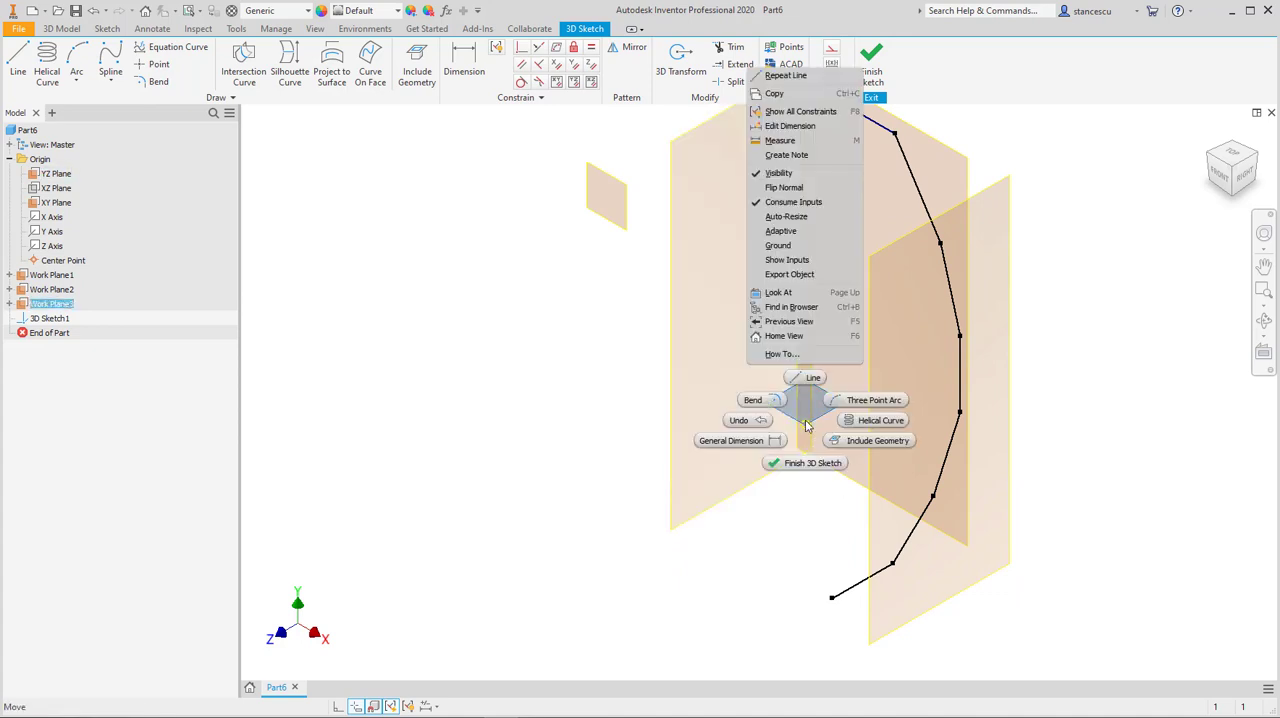
left_click(815, 217)
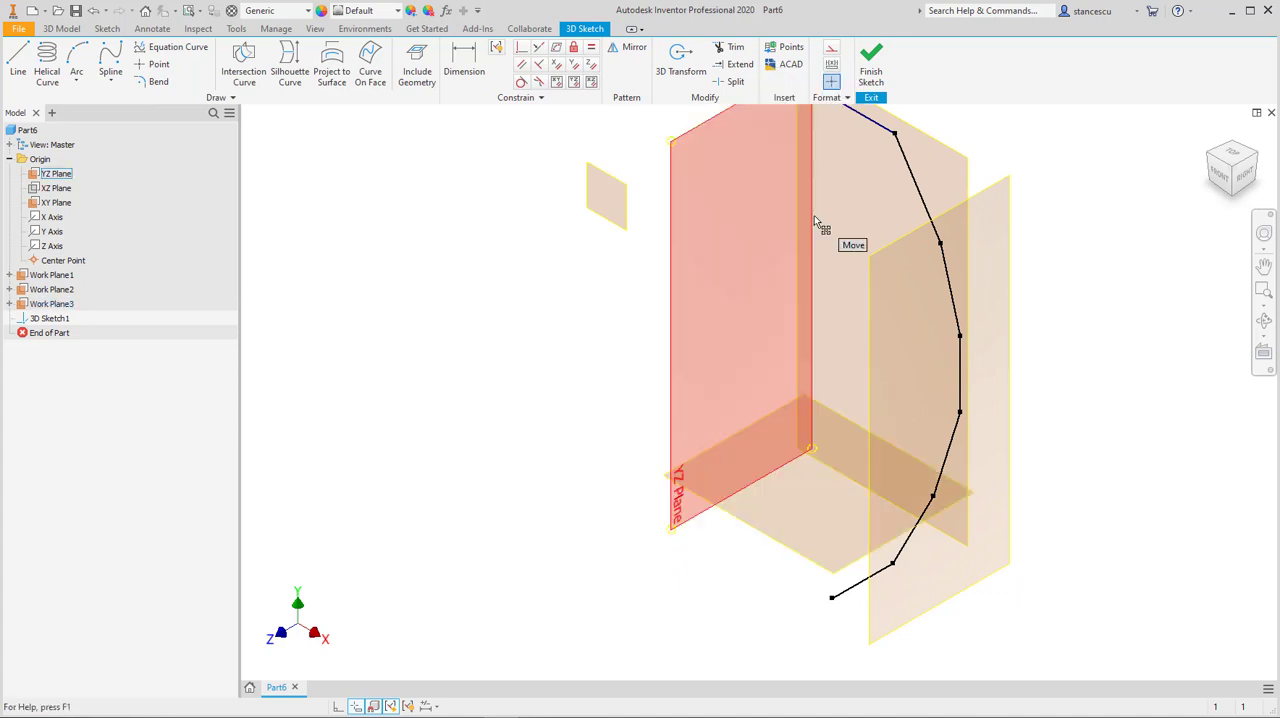
left_click(612, 210)
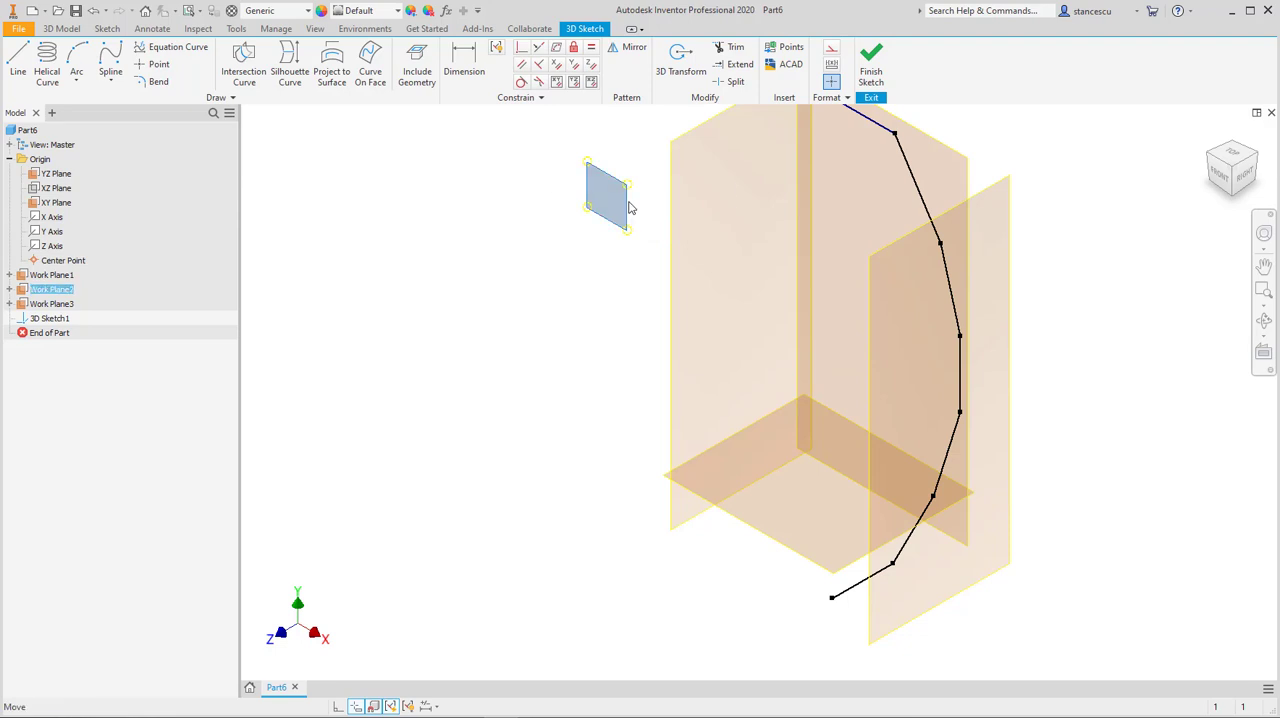
right_click(615, 208)
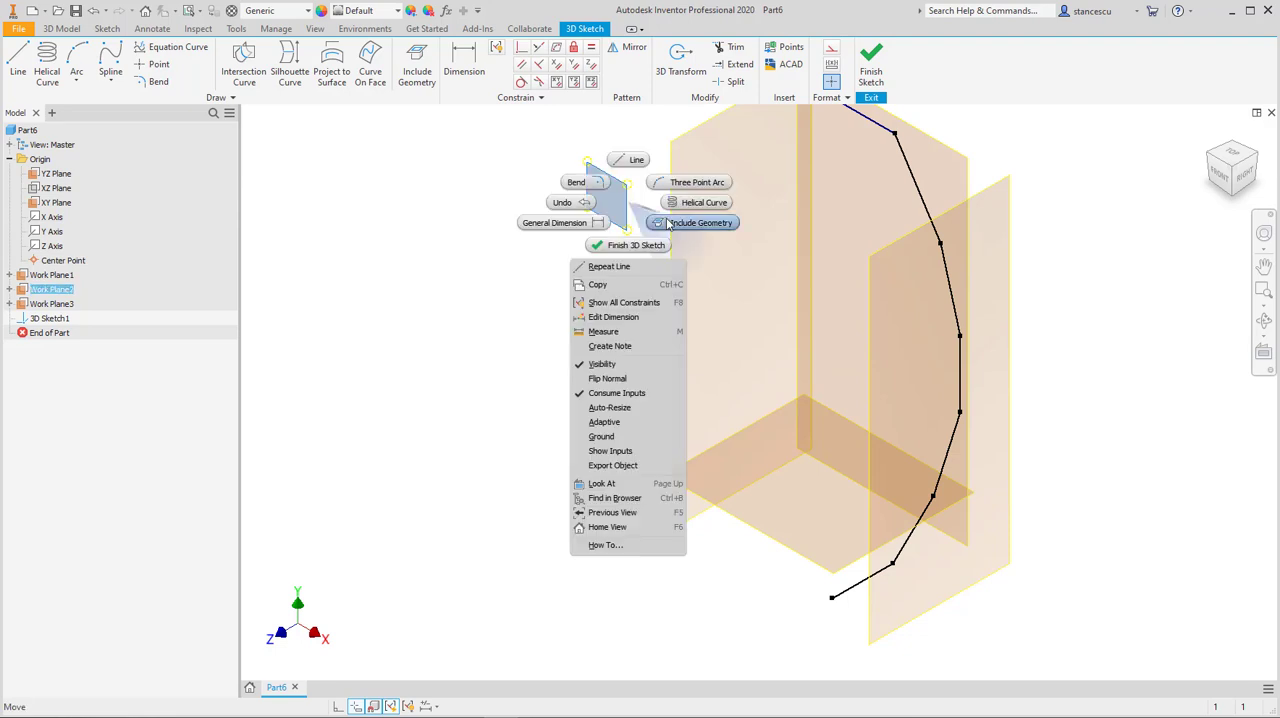
left_click(616, 408)
mouse_move(458, 370)
middle_mouse_down()
mouse_move(446, 357)
mouse_move(452, 382)
middle_mouse_up()
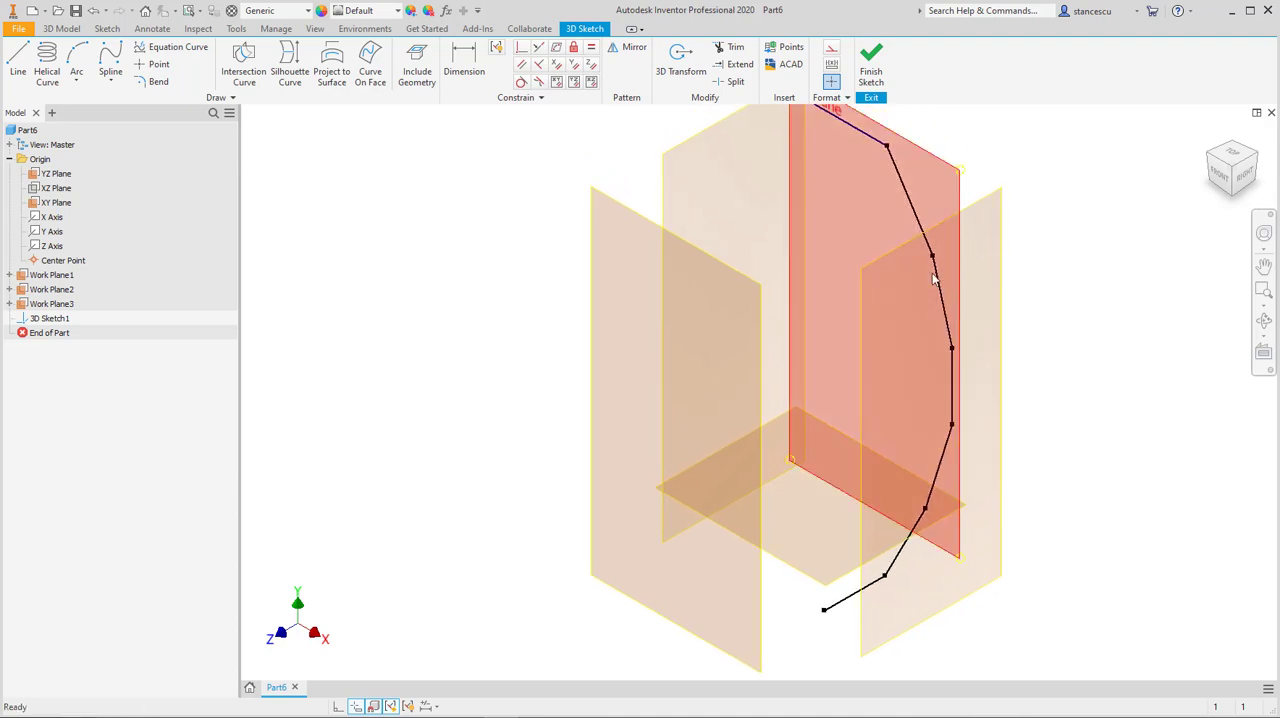
Step: Pull the vertex joining the two upper angled segments off the XY Plane to test its freedom
left_click(1243, 178)
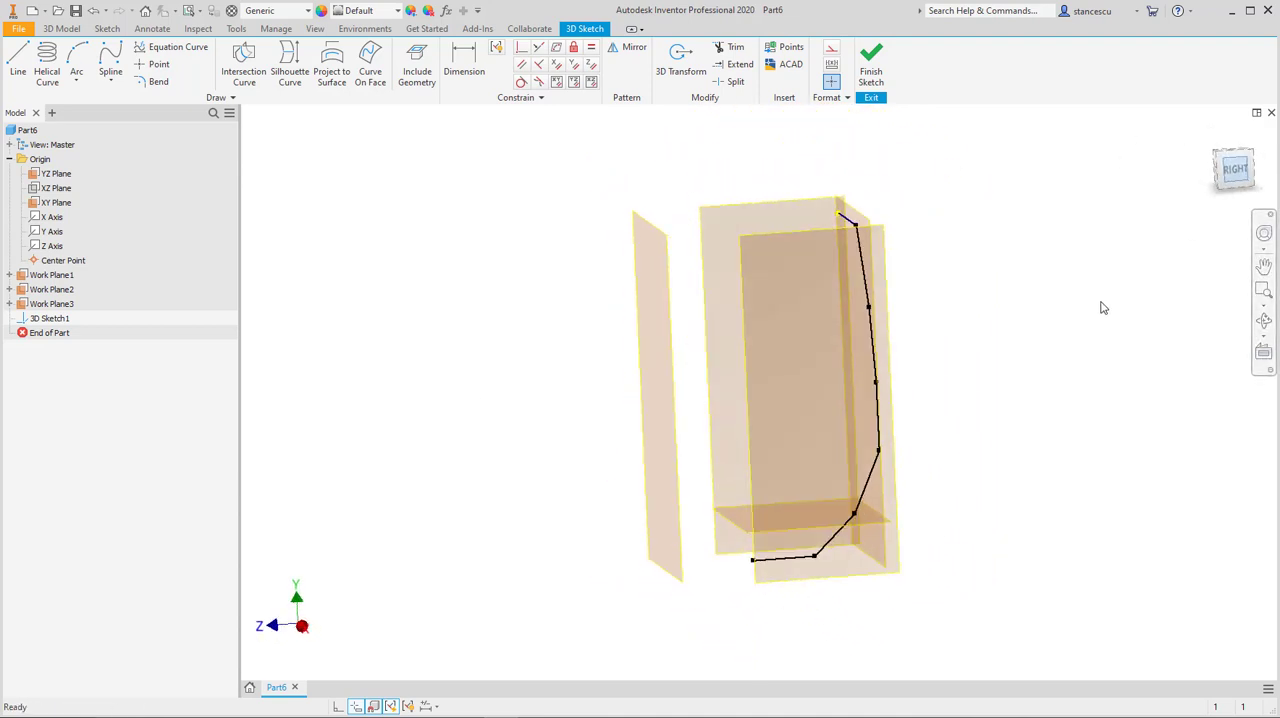
scroll(911, 418, "down", 3)
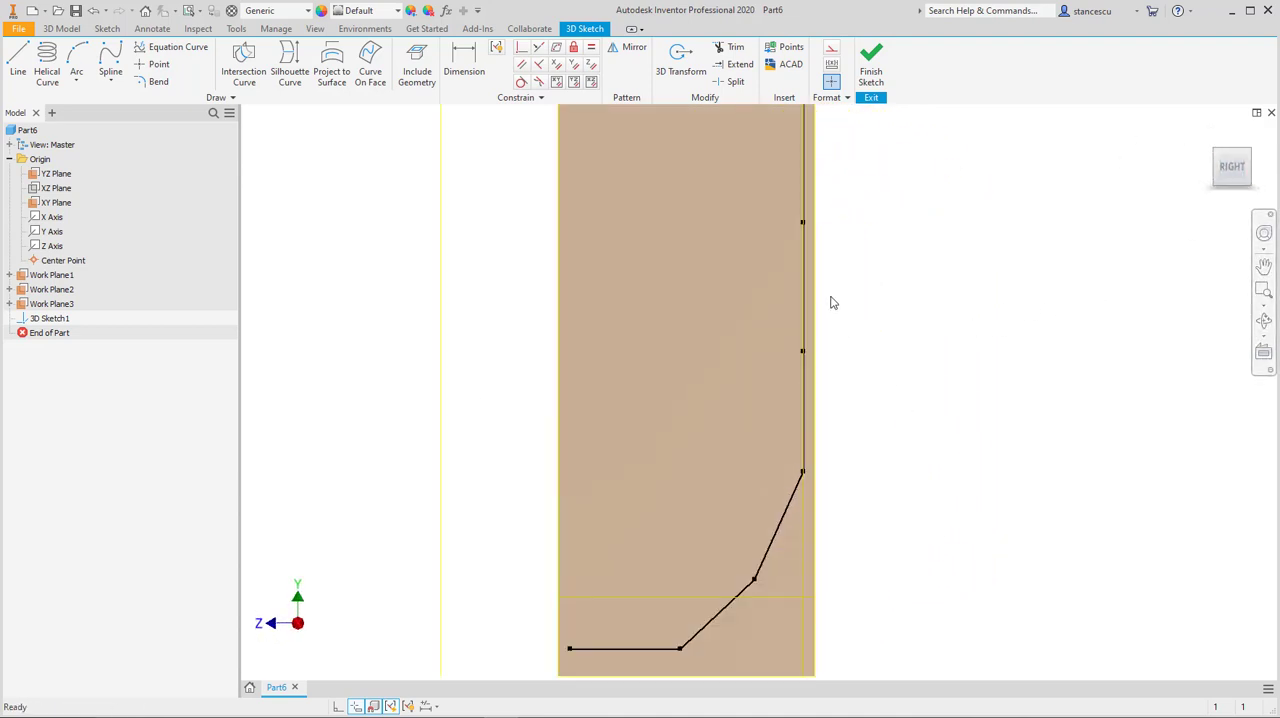
middle_click_drag(838, 280, 876, 377)
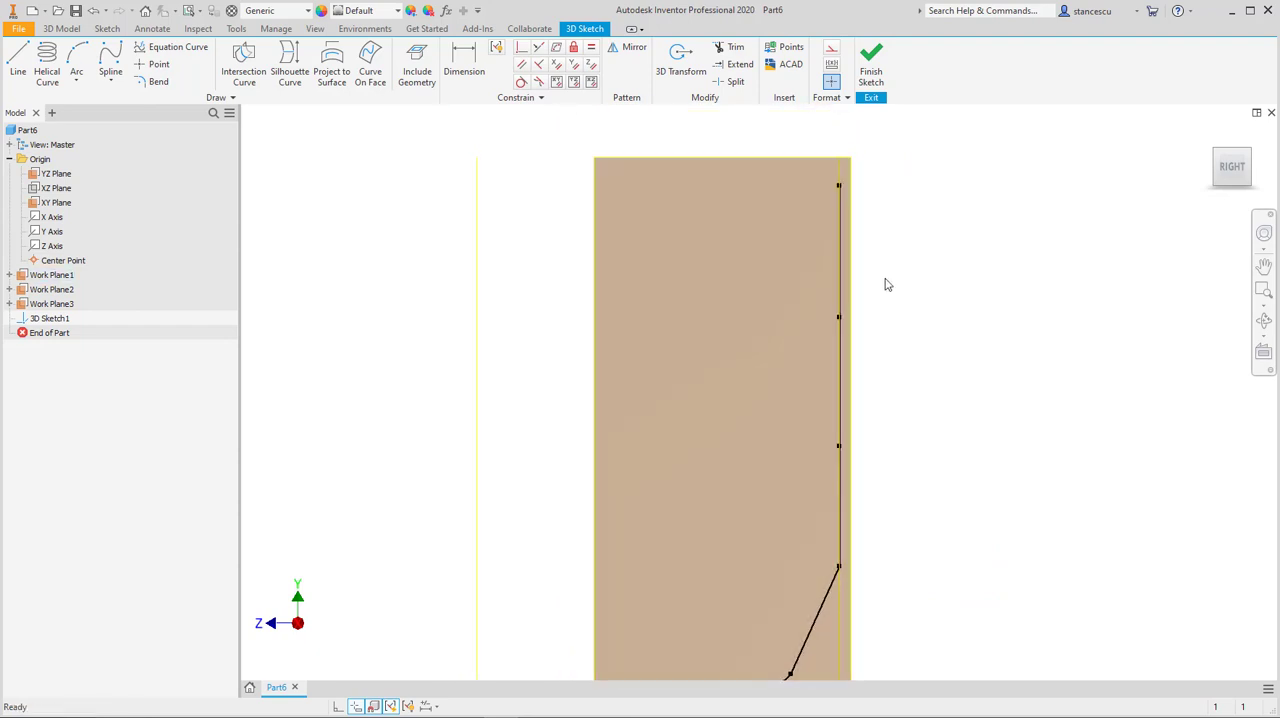
middle_click_drag(885, 285, 893, 232, "shift")
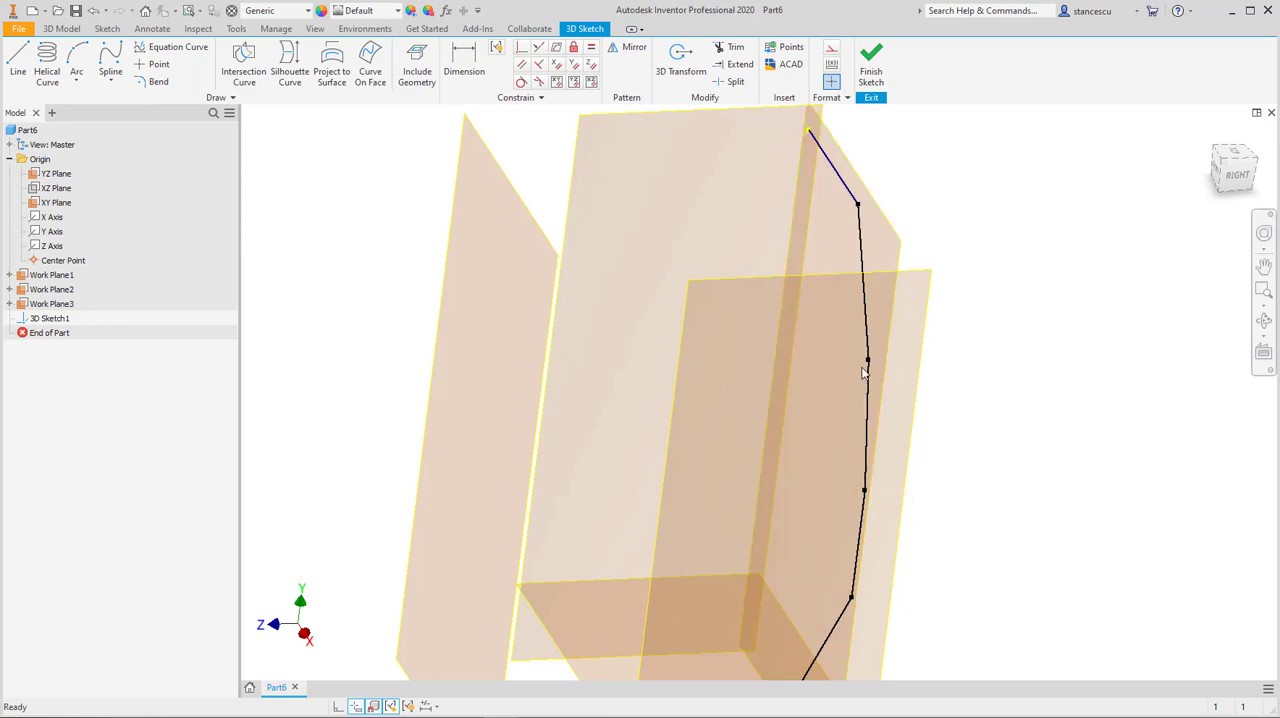
left_click_drag(896, 362, 940, 348)
mouse_move(1025, 431)
middle_mouse_down("shift")
mouse_move(983, 423)
mouse_move(1011, 406)
middle_mouse_up("shift")
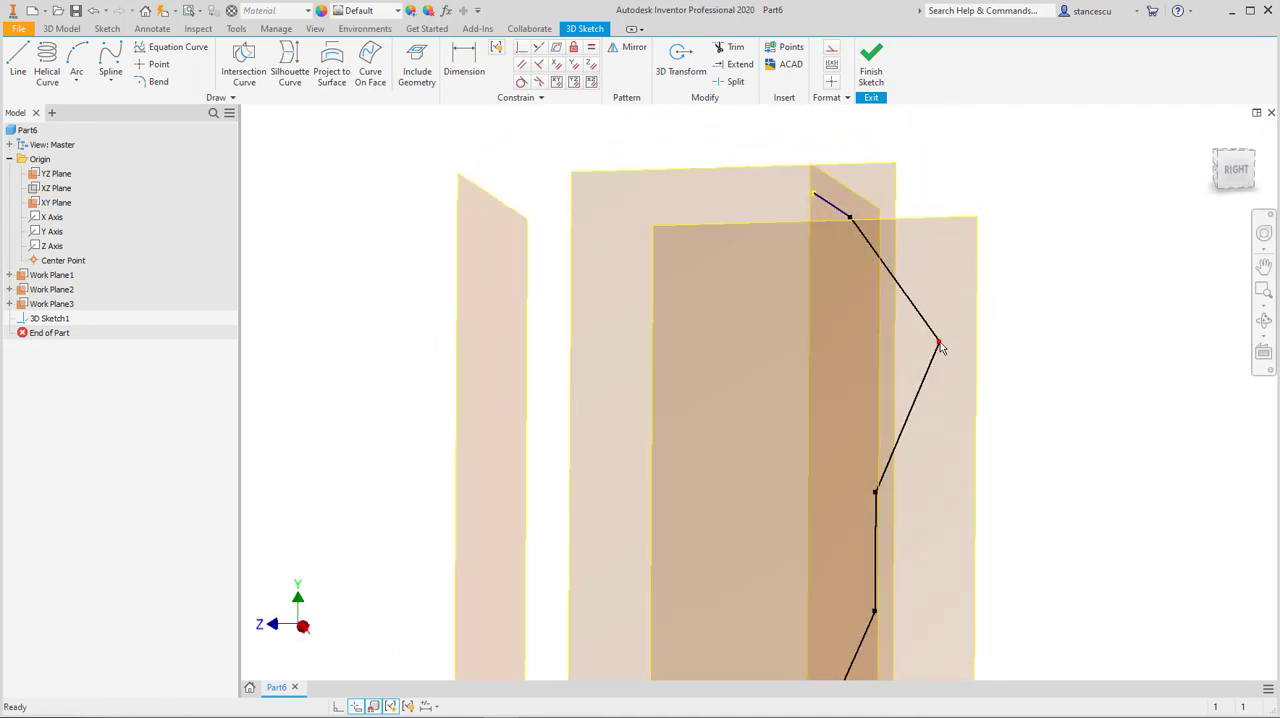
mouse_move(882, 347)
left_mouse_down()
mouse_move(723, 272)
mouse_move(974, 166)
mouse_move(886, 337)
mouse_move(909, 340)
left_mouse_up()
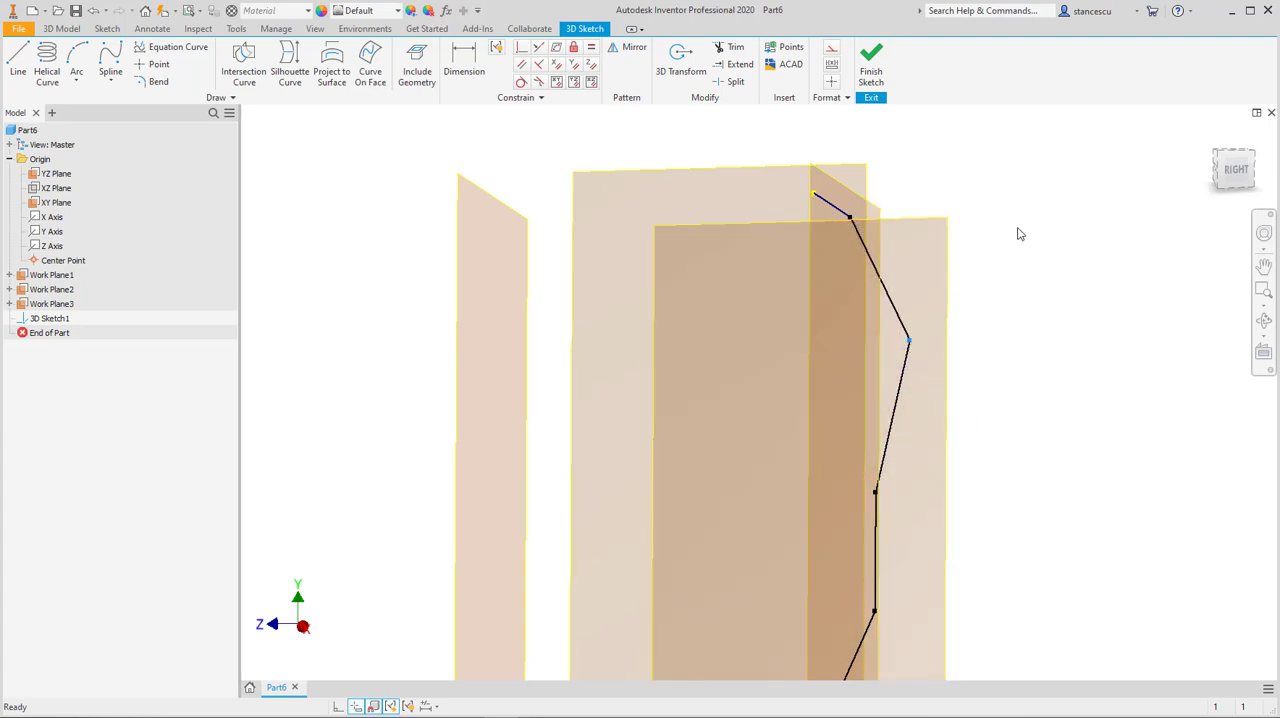
middle_click_drag(1007, 322, 1051, 340, "shift")
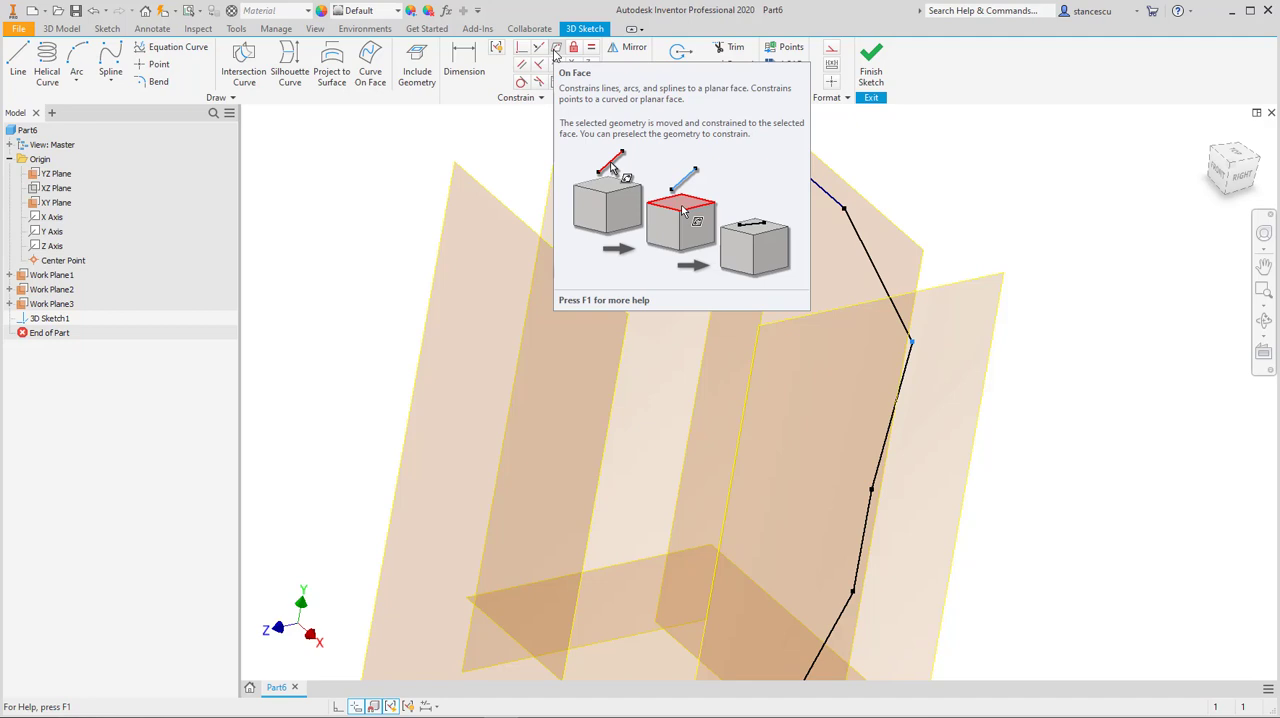
Step: Constrain the vertex joining the two upper angled segments to the XY Plane with the On Face constraint
left_click(556, 51)
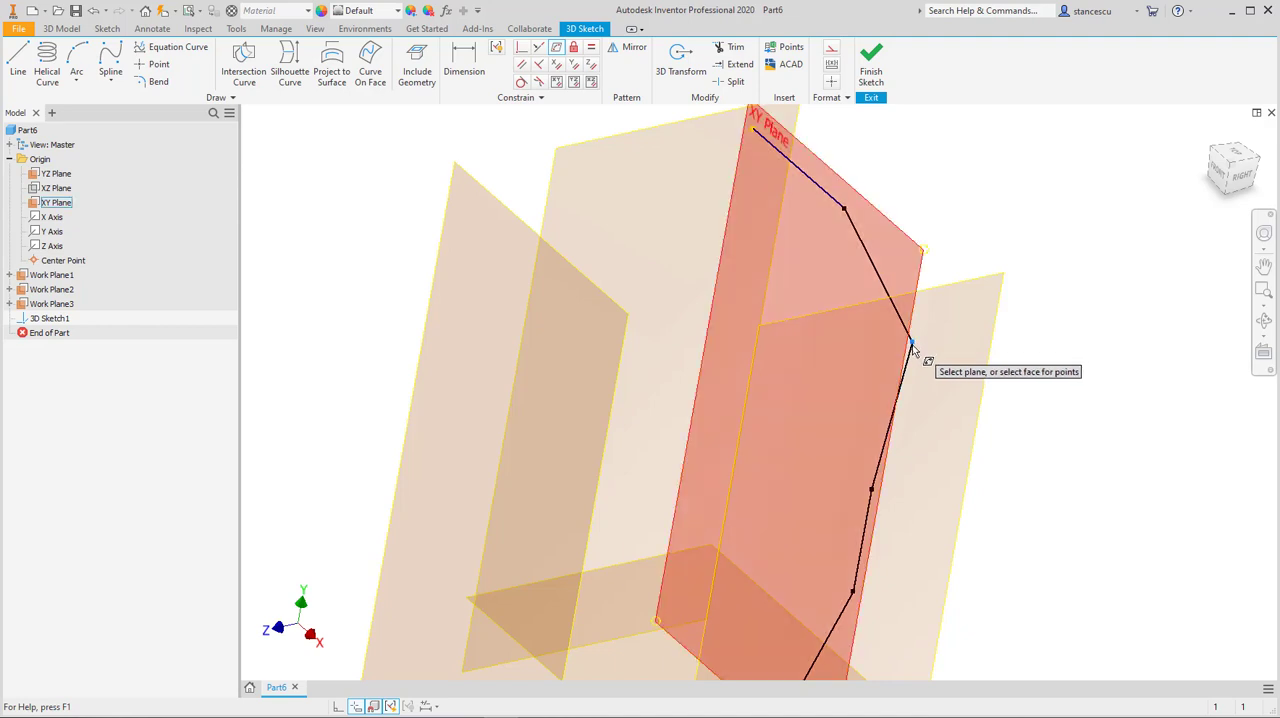
left_click(920, 250)
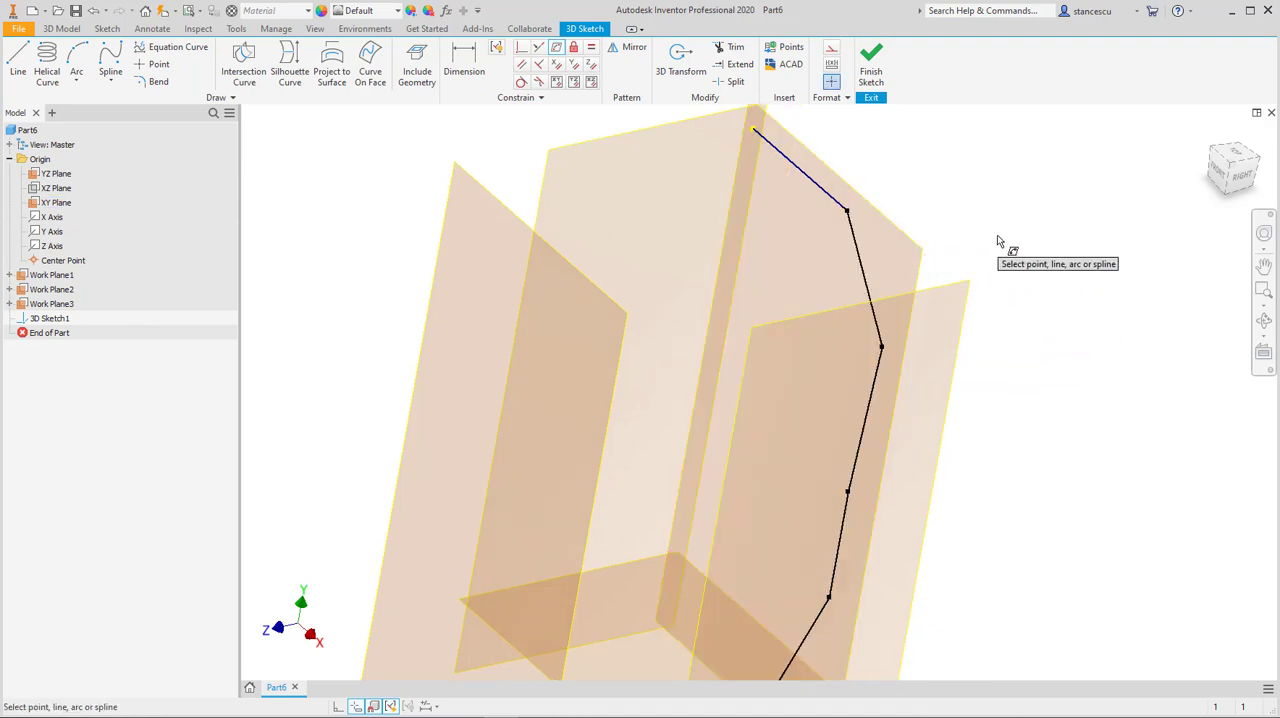
mouse_move(1117, 331)
middle_mouse_down("shift")
mouse_move(1140, 271)
mouse_move(1114, 294)
mouse_move(1043, 303)
mouse_move(1100, 303)
middle_mouse_up("shift")
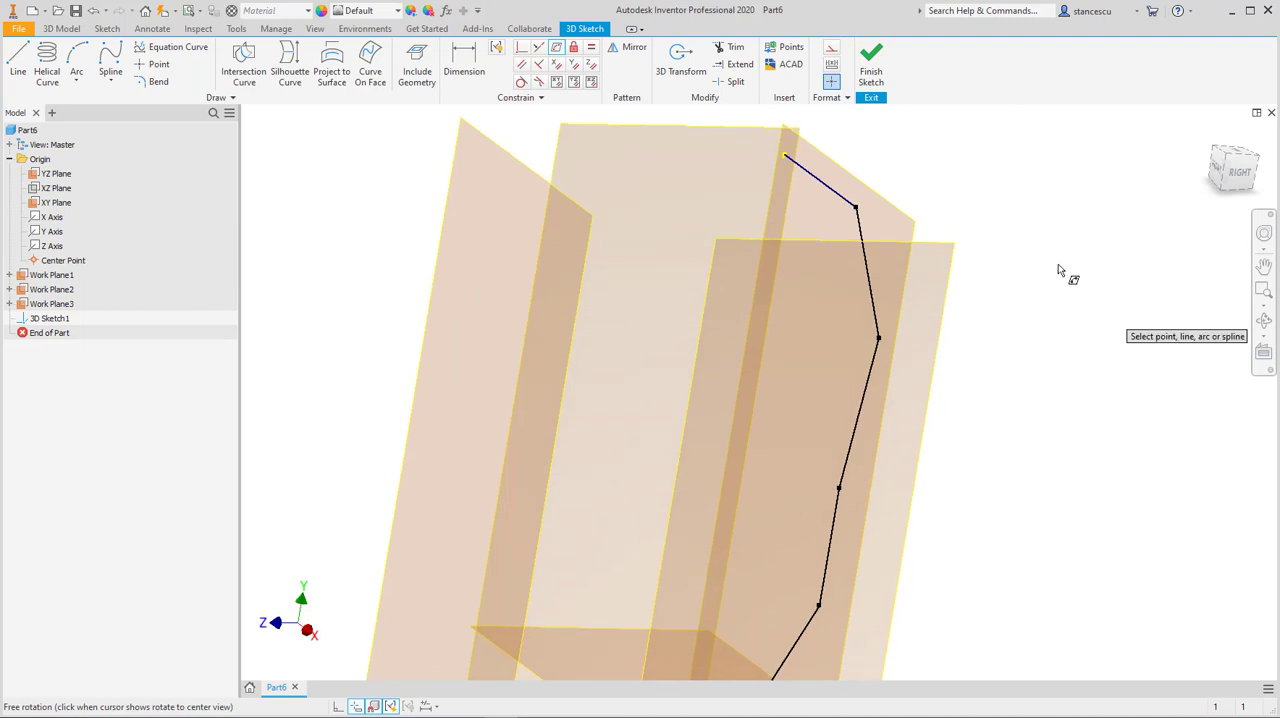
middle_click_drag(877, 163, 925, 260)
scroll(910, 224, "down", 3)
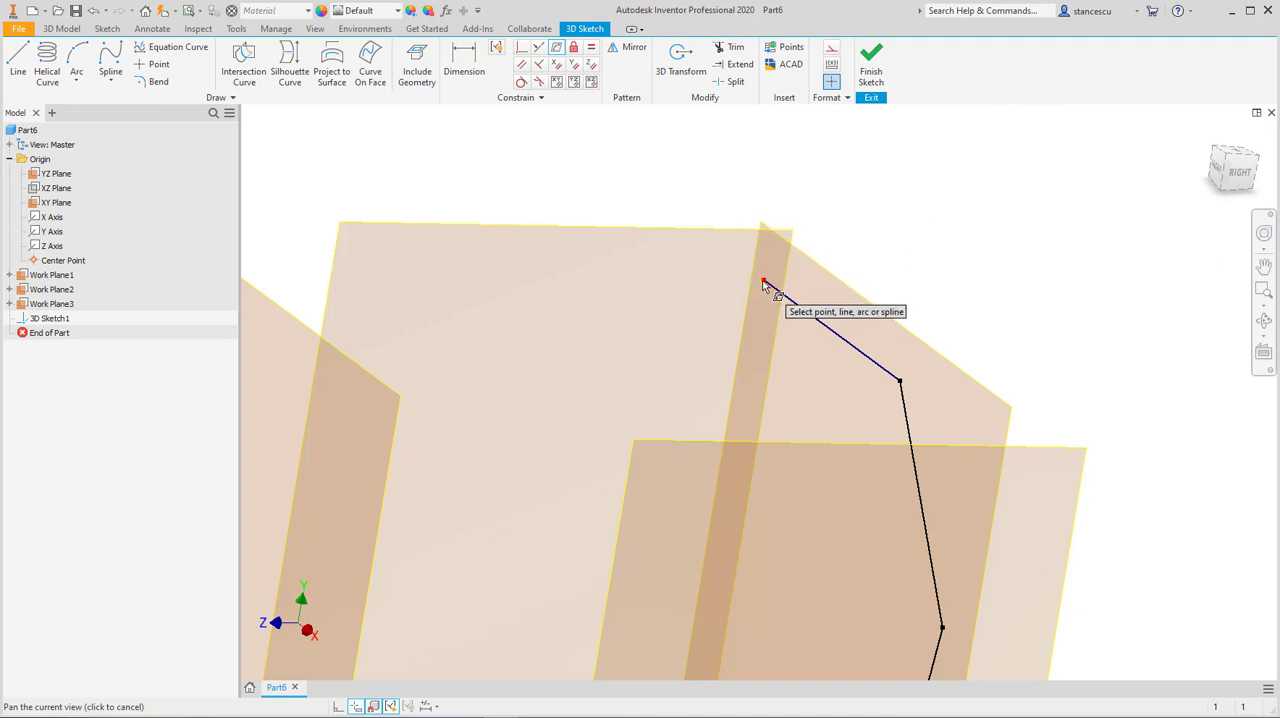
left_click(881, 377)
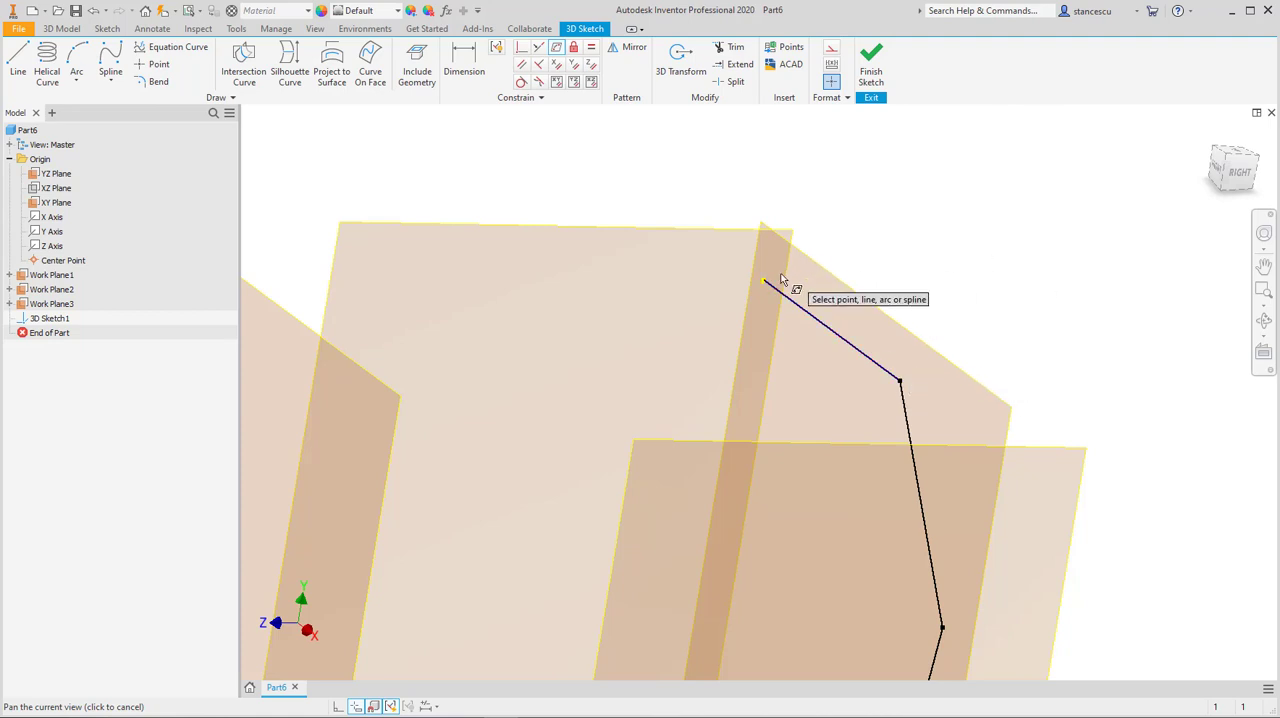
key("F6")
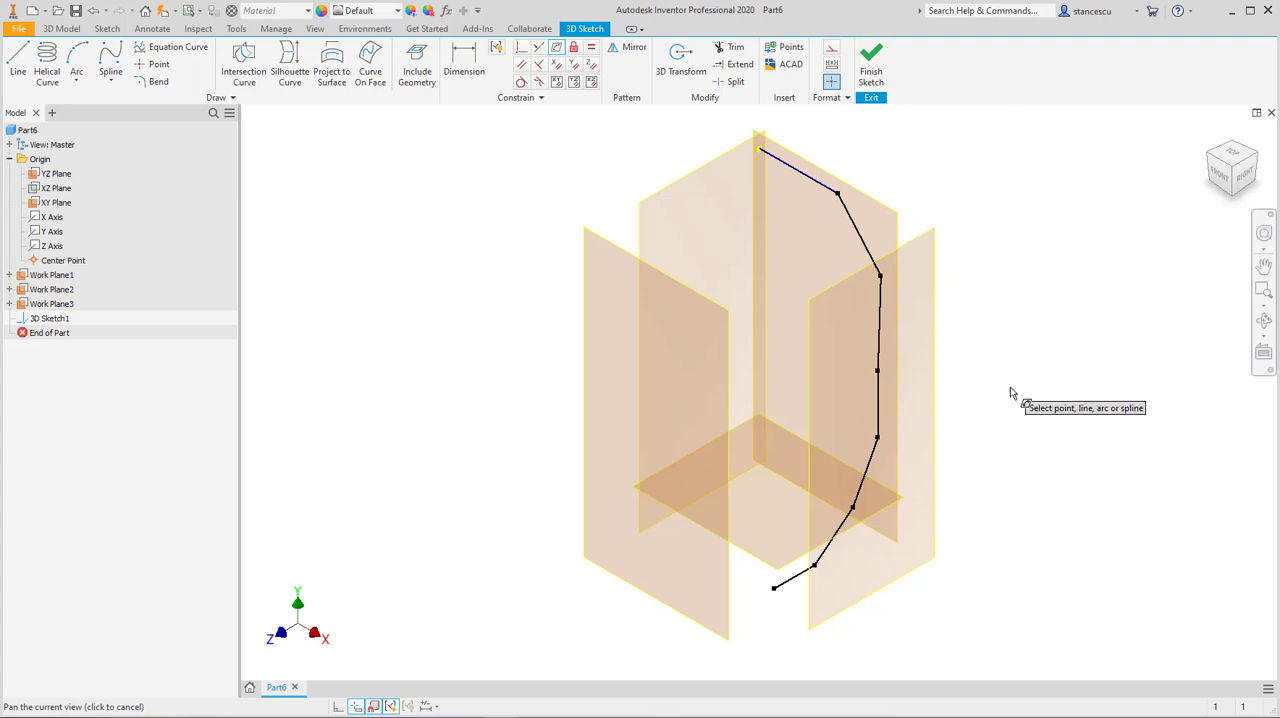
Step: Constrain the vertical segment of the chain to the XY Plane with the On Face constraint
left_click(1243, 178)
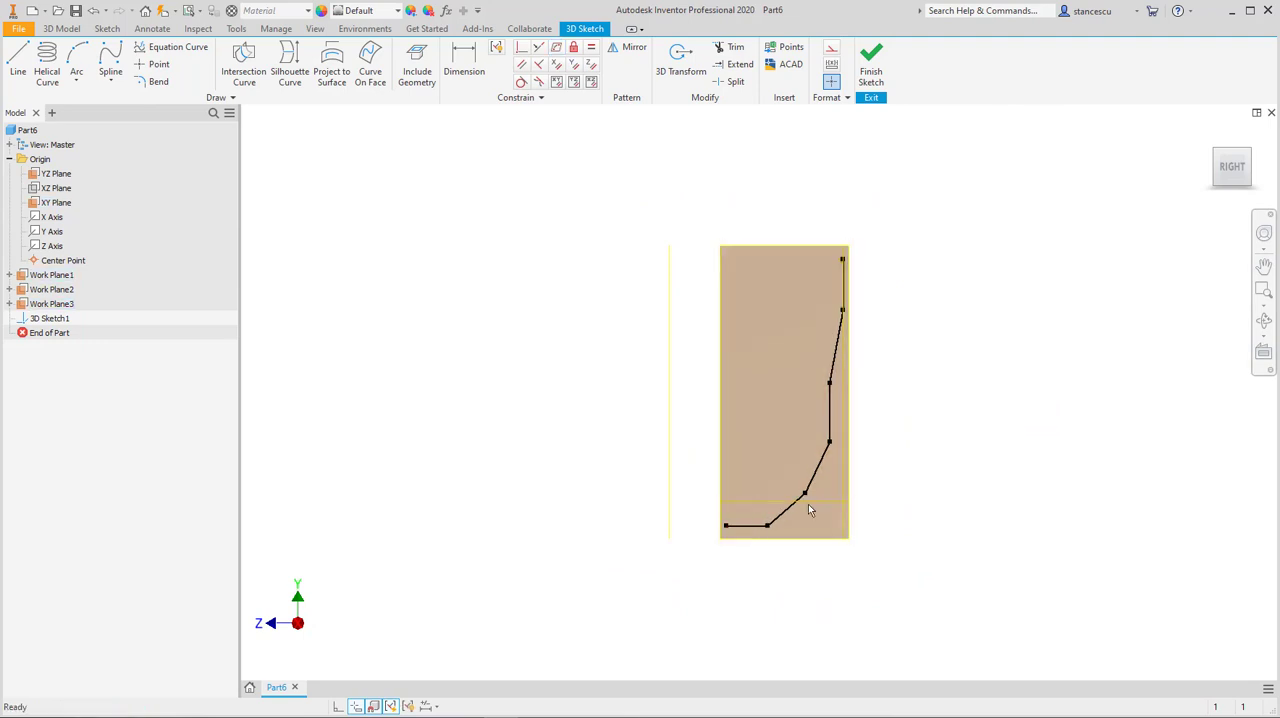
middle_click_drag(1024, 459, 1086, 470, "shift")
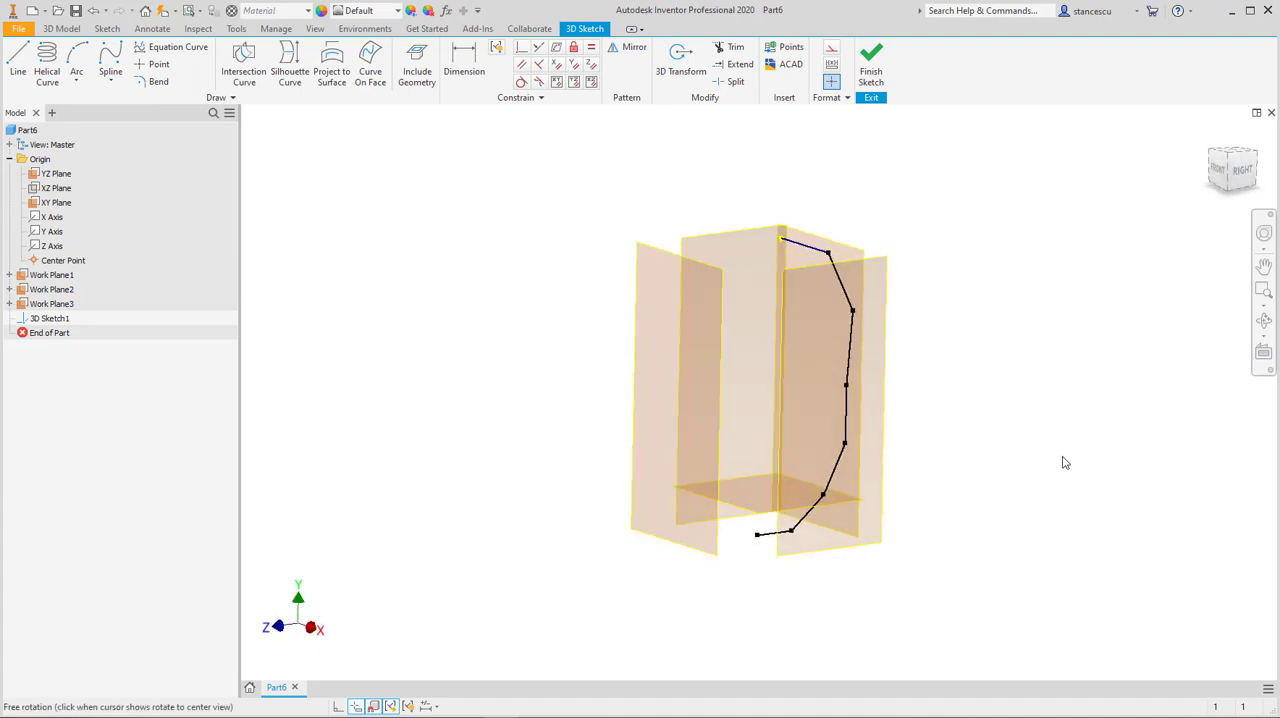
left_click(557, 47)
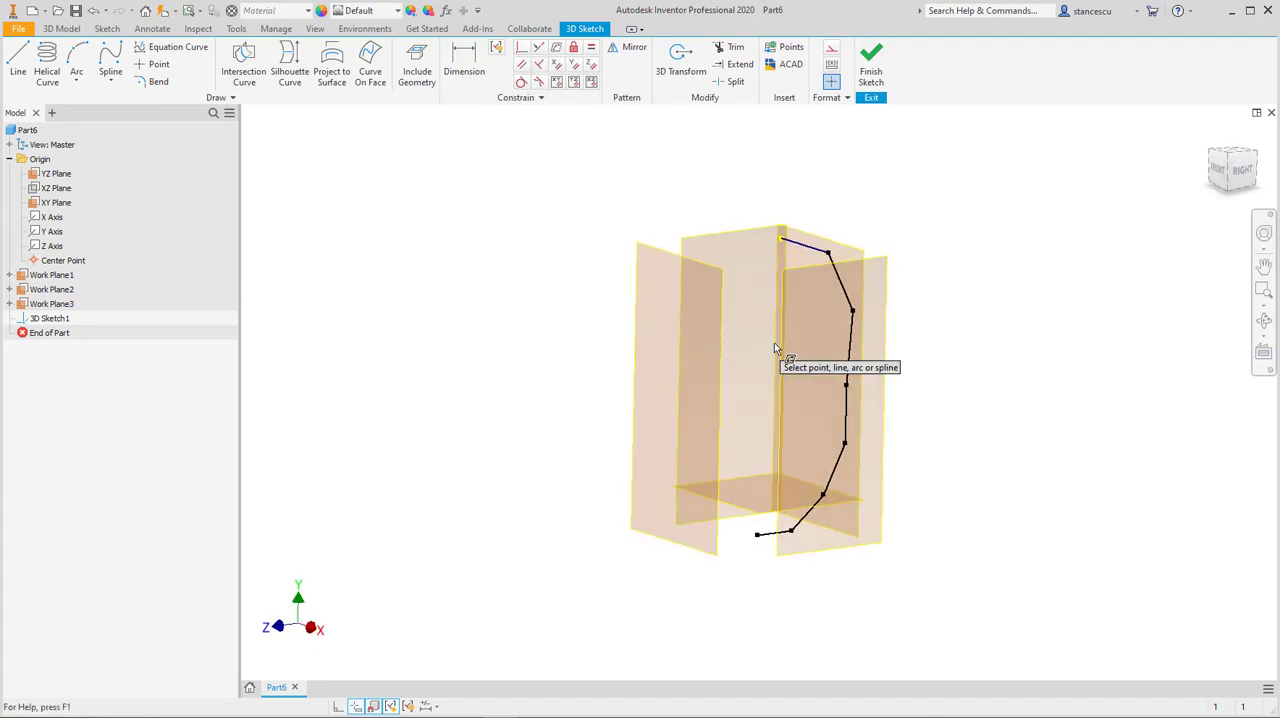
left_click(846, 412)
left_click(852, 262)
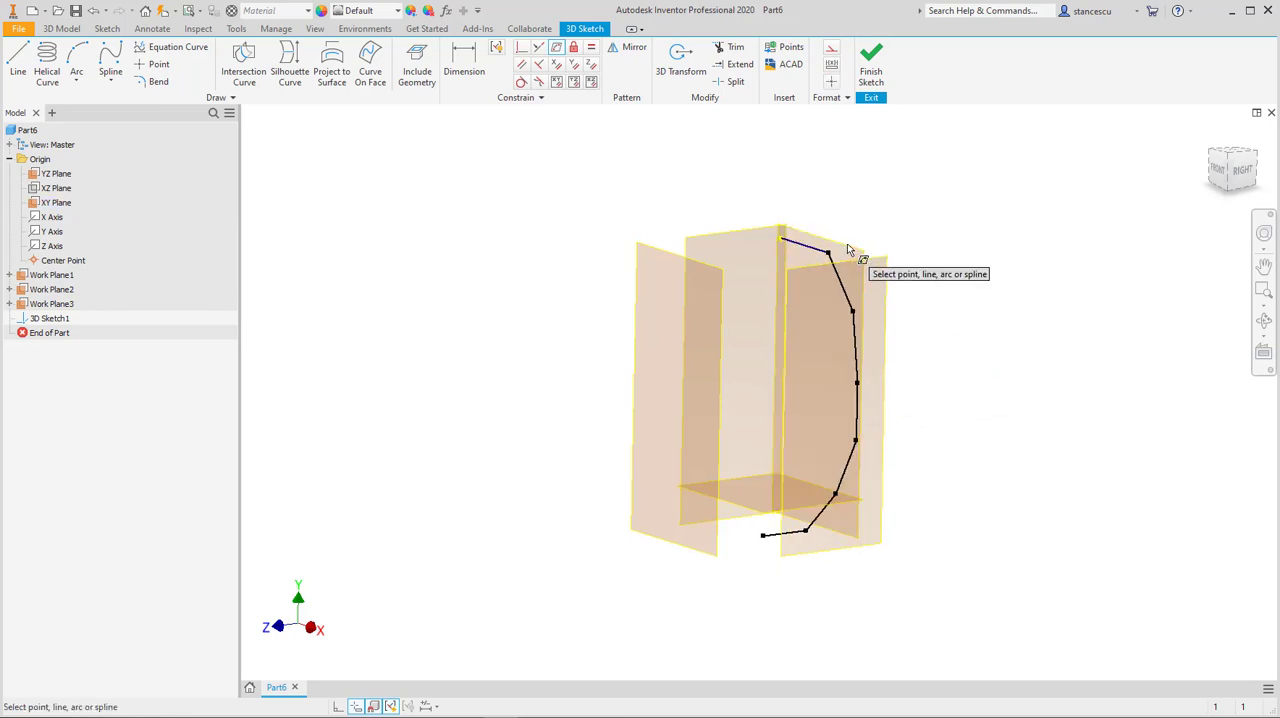
Step: Constrain the vertex joining the two lower angled segments to Work Plane1 with On Face, and move it to test the constraint
middle_click_drag(957, 380, 995, 262)
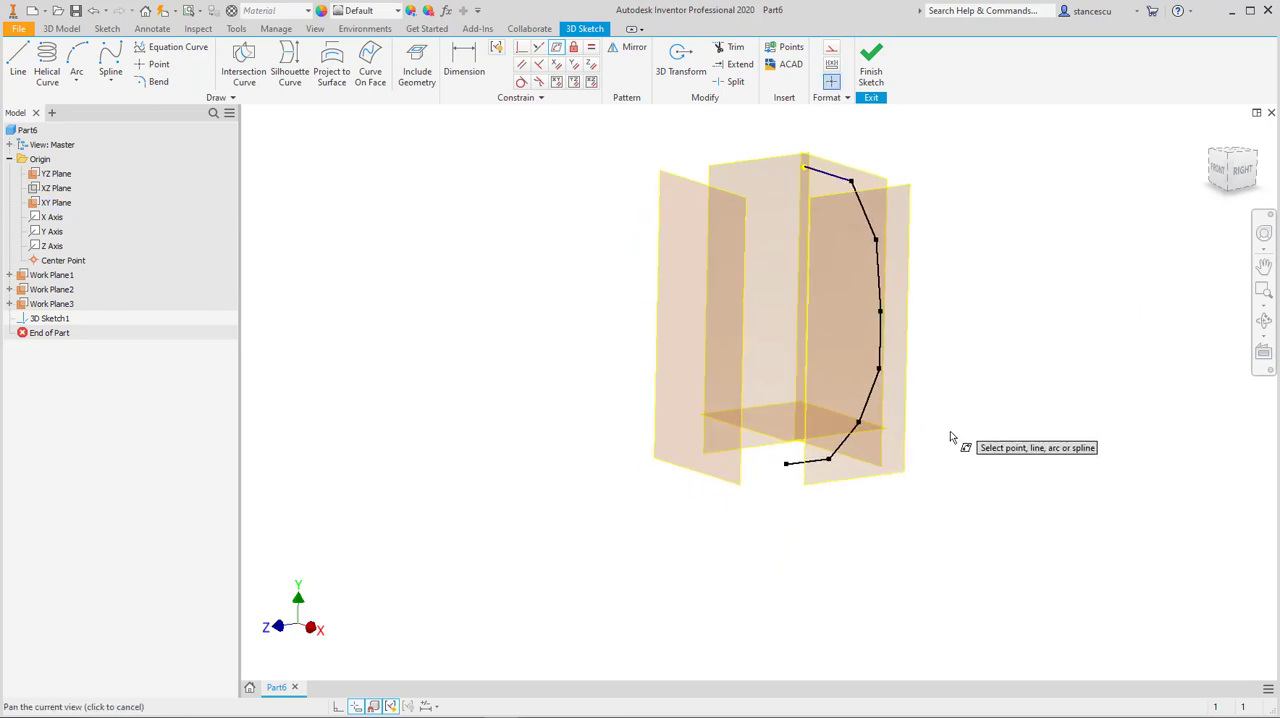
left_click(858, 421)
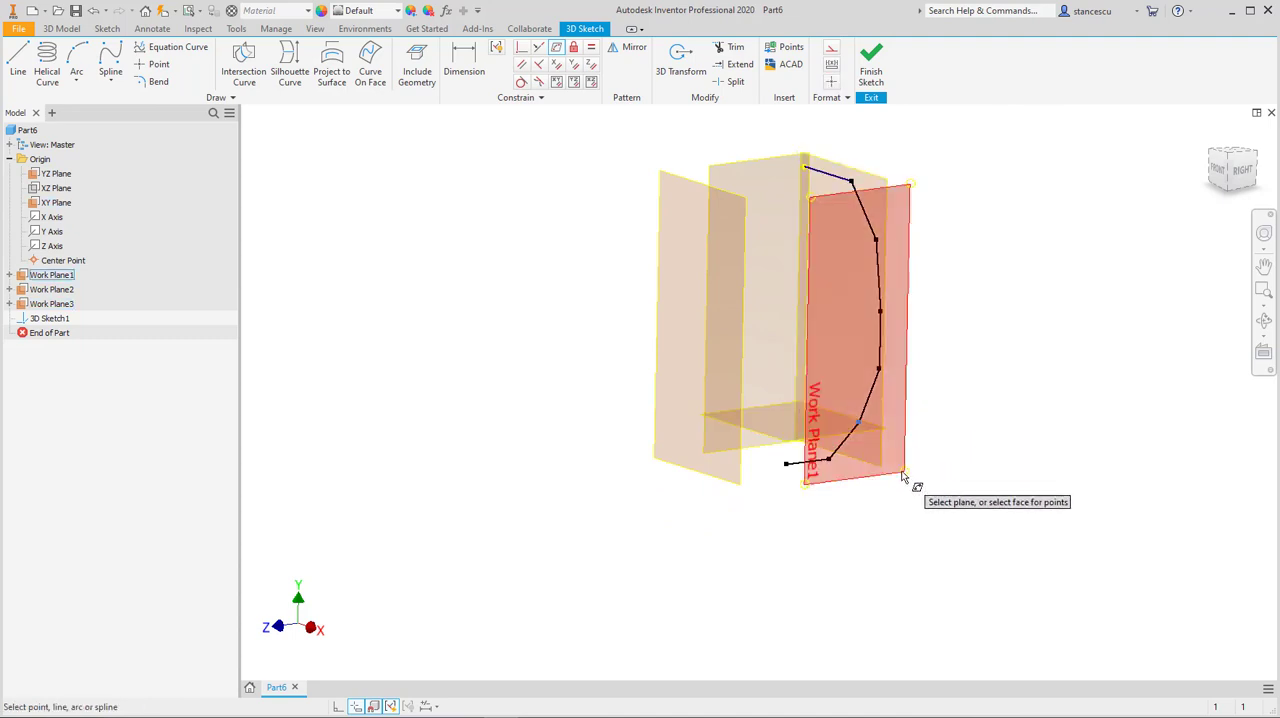
left_click(902, 476)
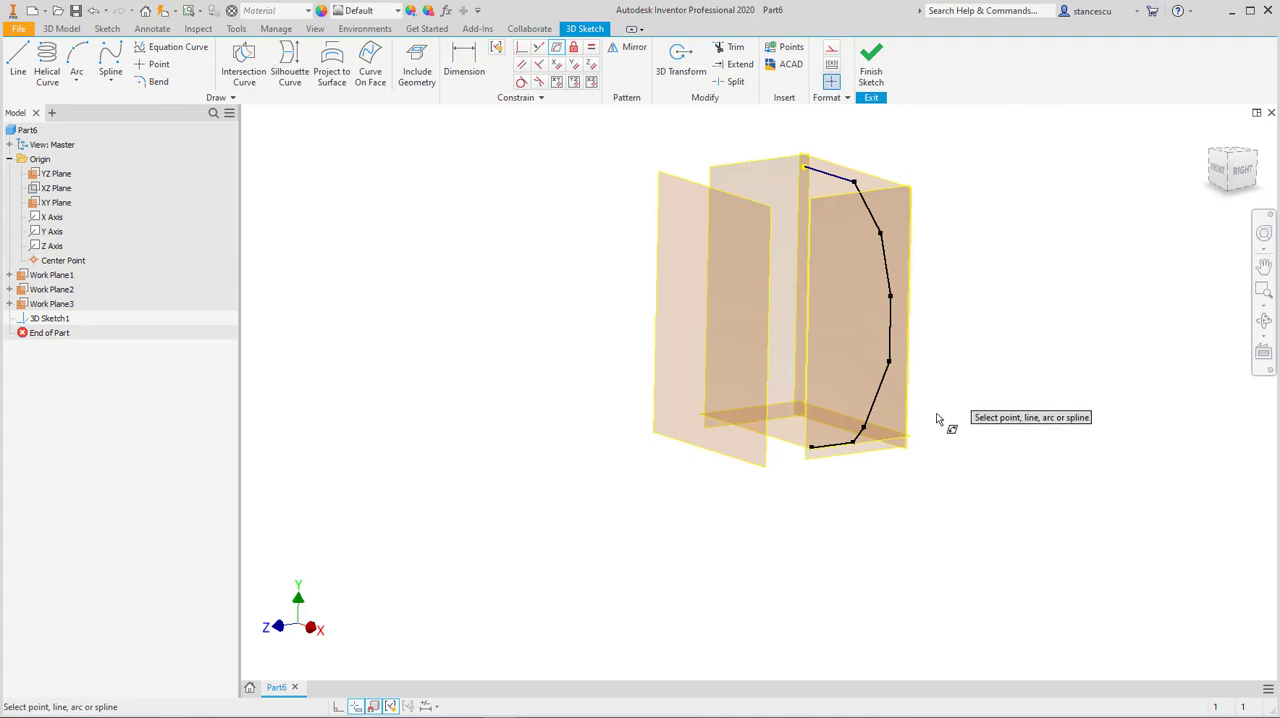
left_click(826, 447)
left_click(790, 445)
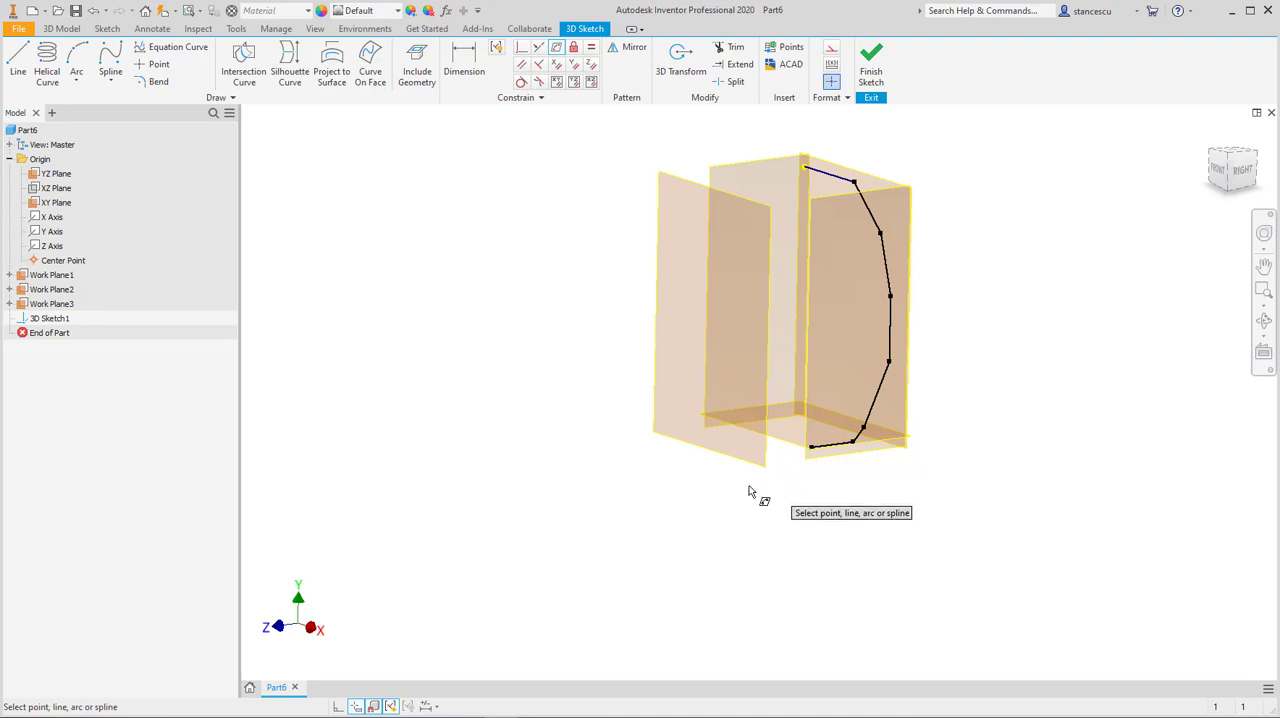
mouse_move(580, 449)
middle_mouse_down("shift")
mouse_move(606, 494)
mouse_move(623, 460)
mouse_move(588, 449)
middle_mouse_up("shift")
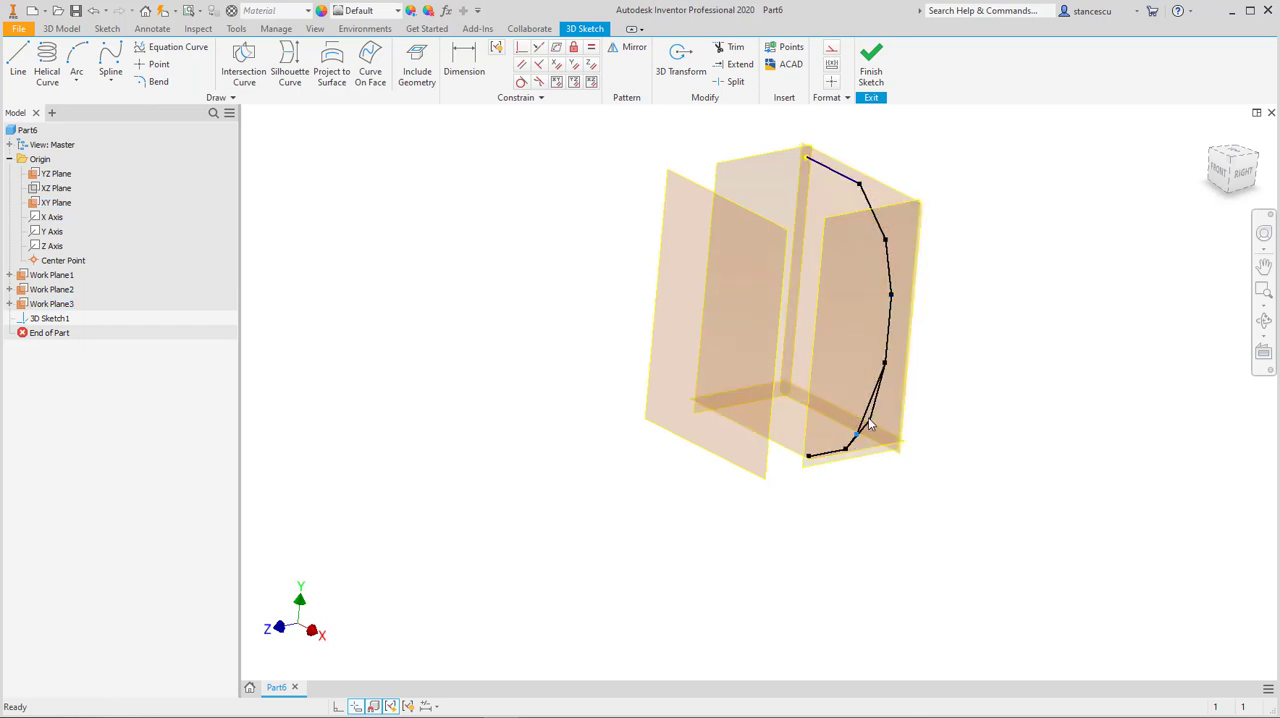
middle_click_drag(991, 390, 1012, 448, "shift")
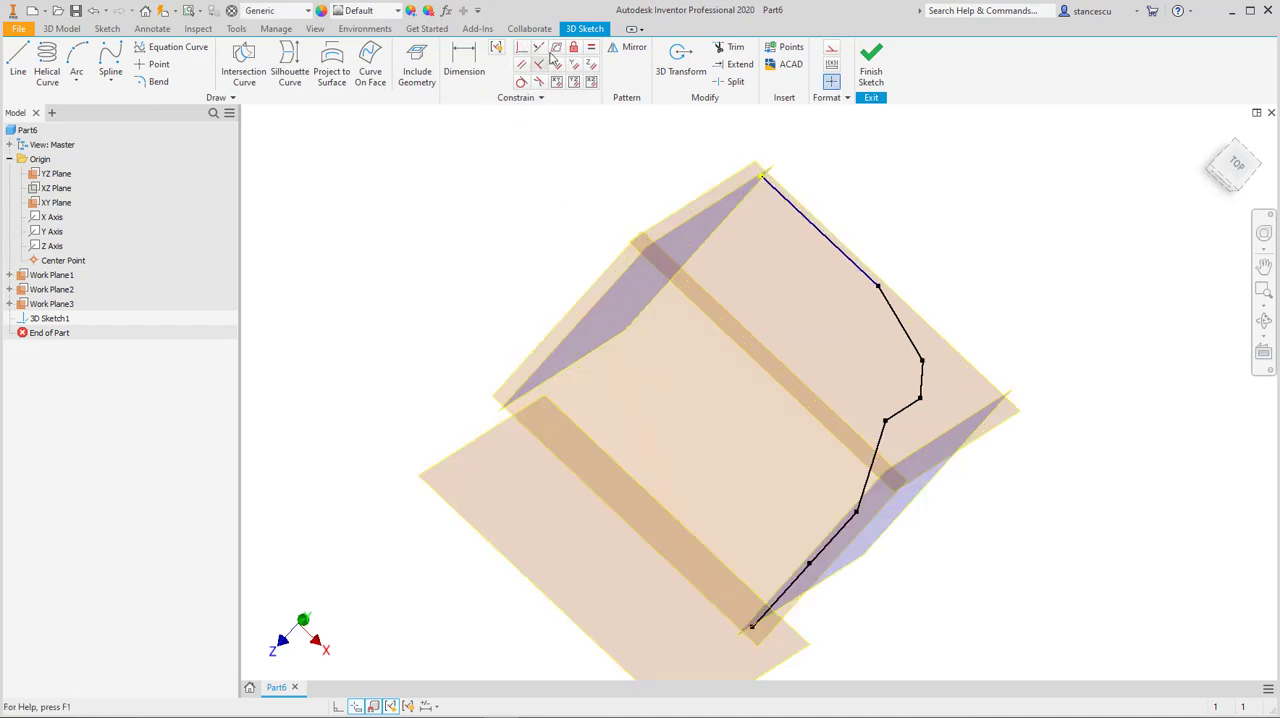
Step: Constrain the vertical segment and the final segment of the chain to Work Plane1 with On Face constraints
left_click(553, 52)
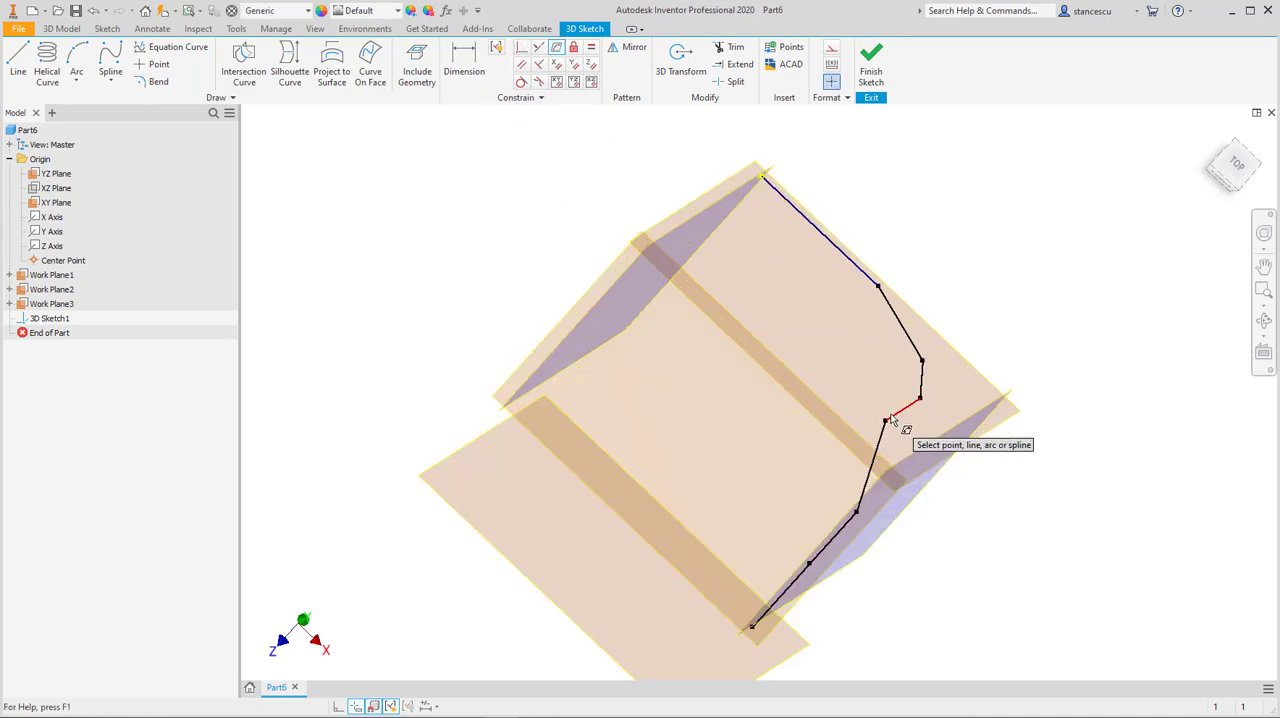
left_click(914, 512)
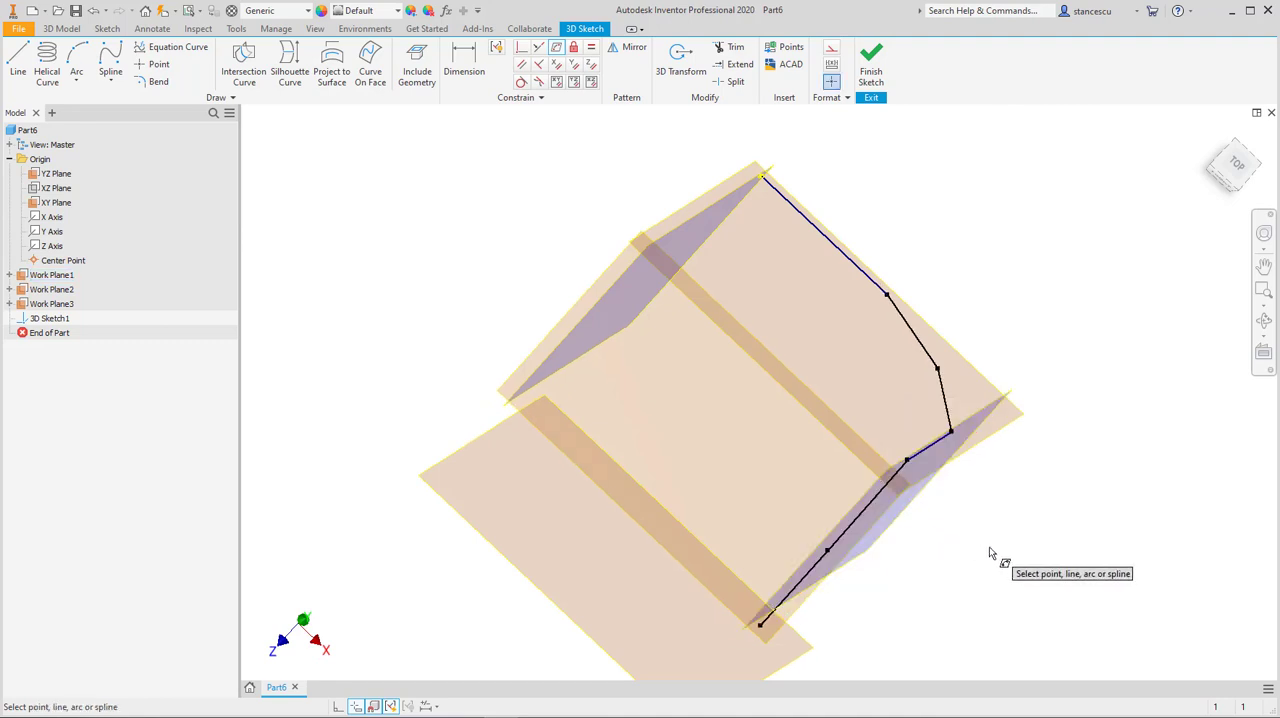
middle_click_drag(992, 561, 989, 560, "shift")
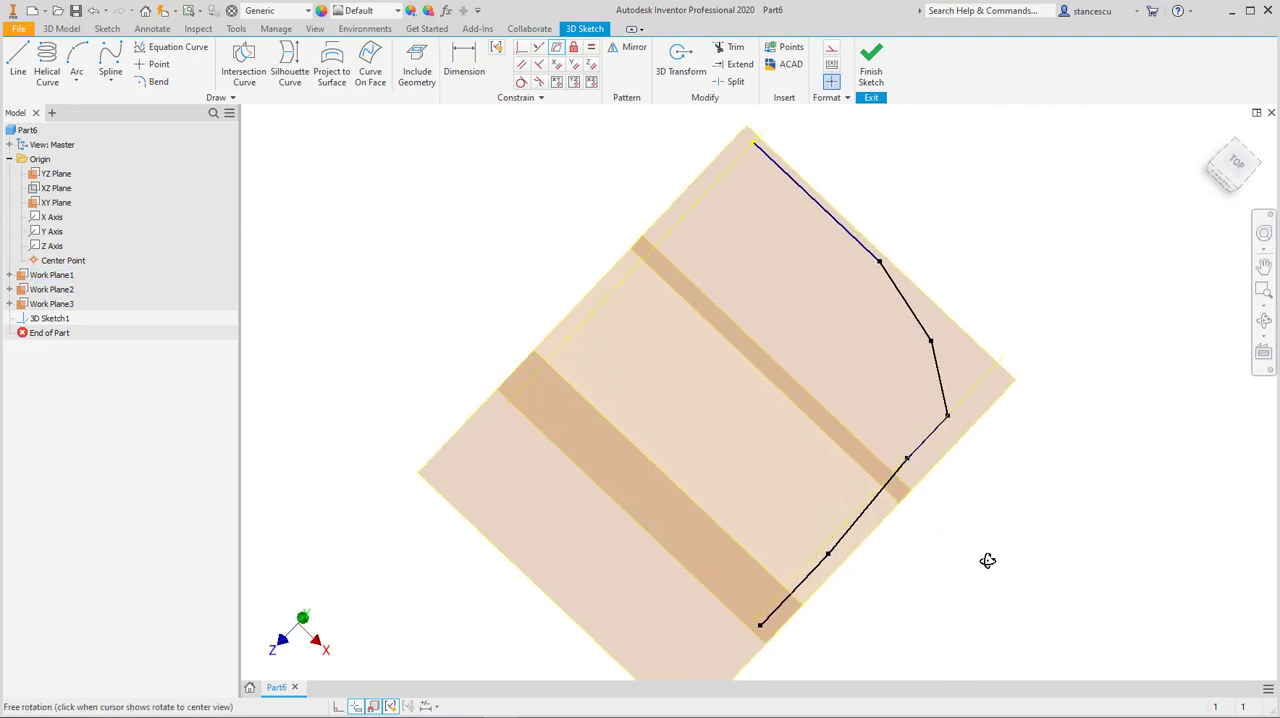
left_click(799, 588)
middle_click_drag(880, 591, 897, 596, "shift")
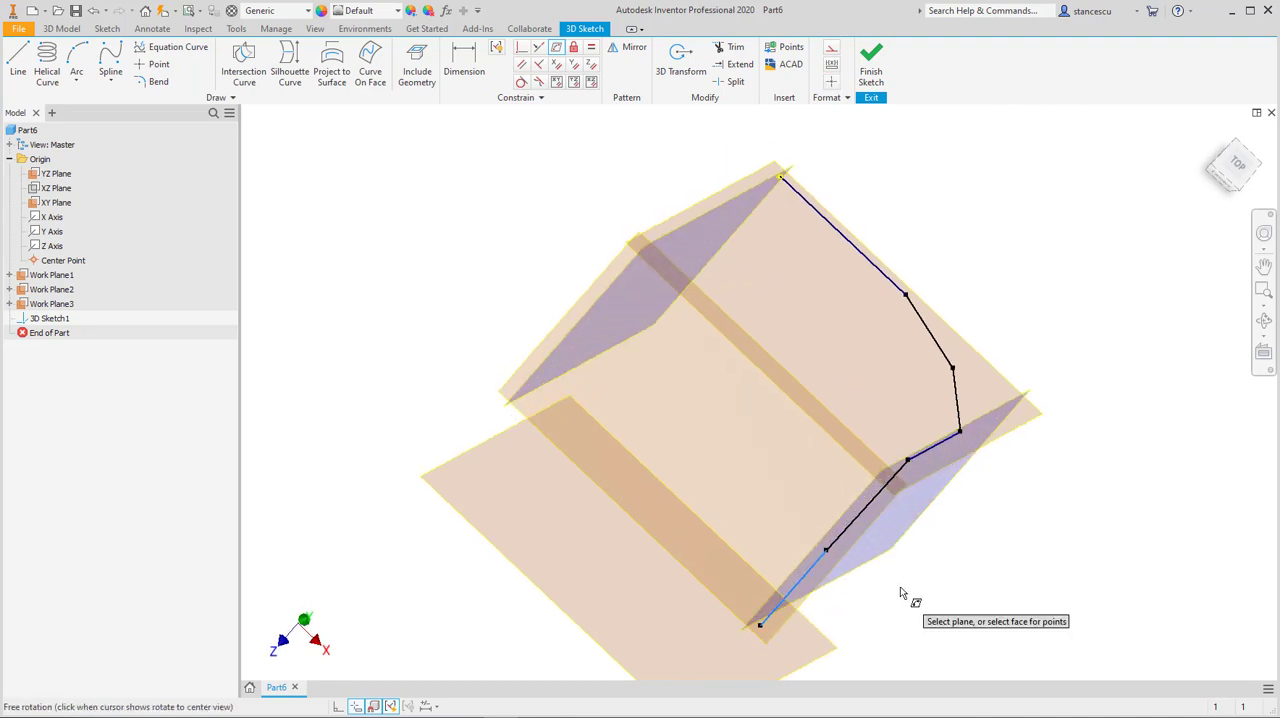
left_click(897, 547)
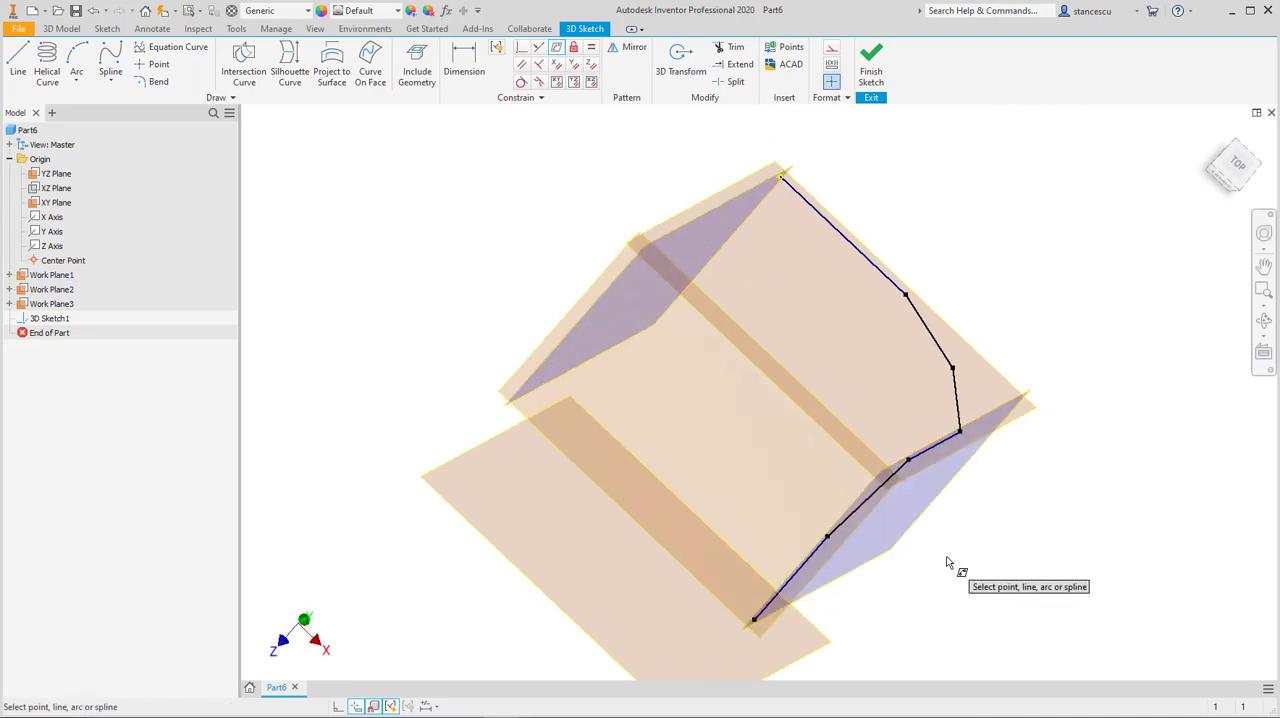
Step: Move the vertex joining the two upper angled segments outward to reshape the upper bend of the chain
mouse_move(951, 560)
middle_mouse_down("shift")
mouse_move(923, 520)
mouse_move(923, 543)
mouse_move(932, 520)
middle_mouse_up("shift")
scroll(953, 388, "down", 3)
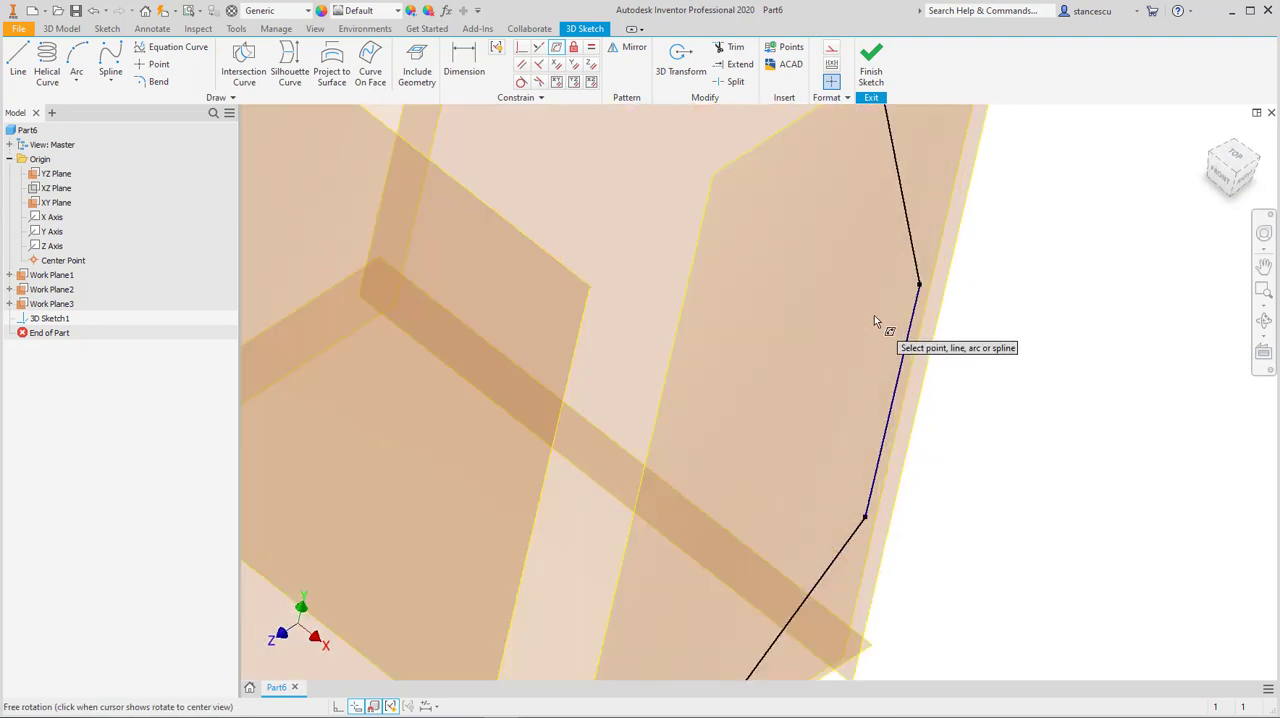
middle_click_drag(876, 310, 953, 547)
middle_click_drag(763, 195, 843, 457)
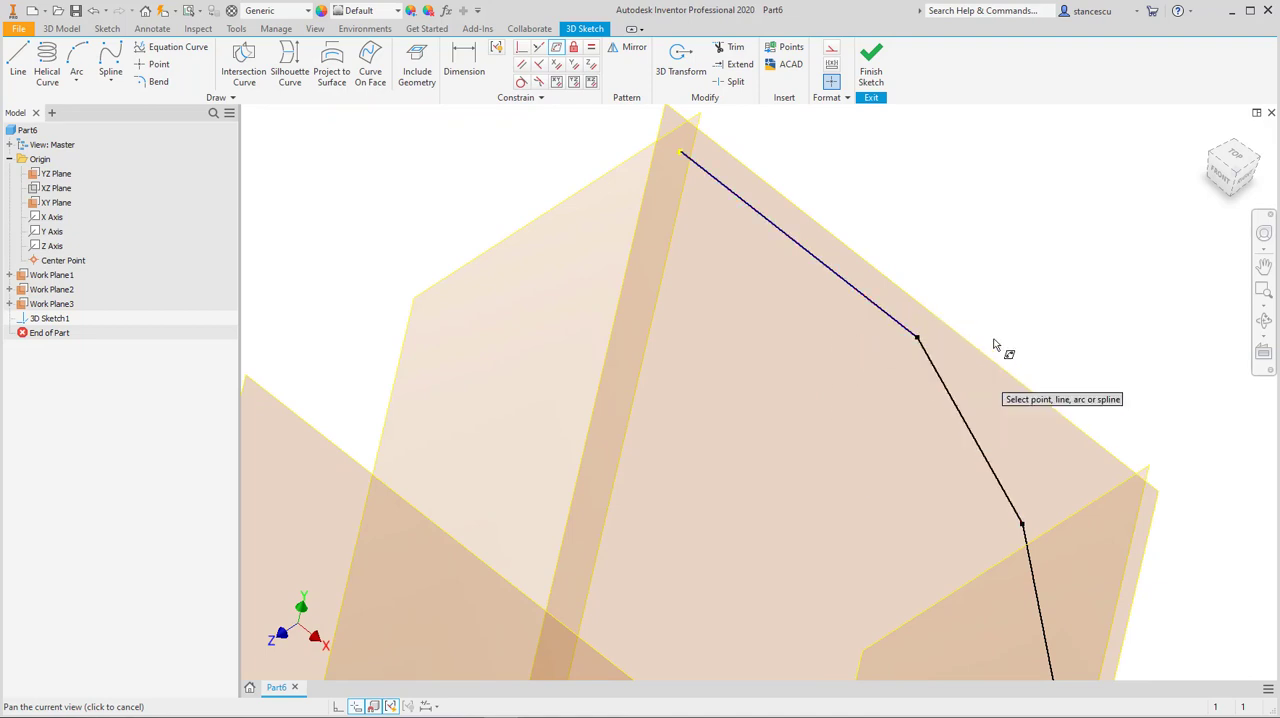
key("Escape")
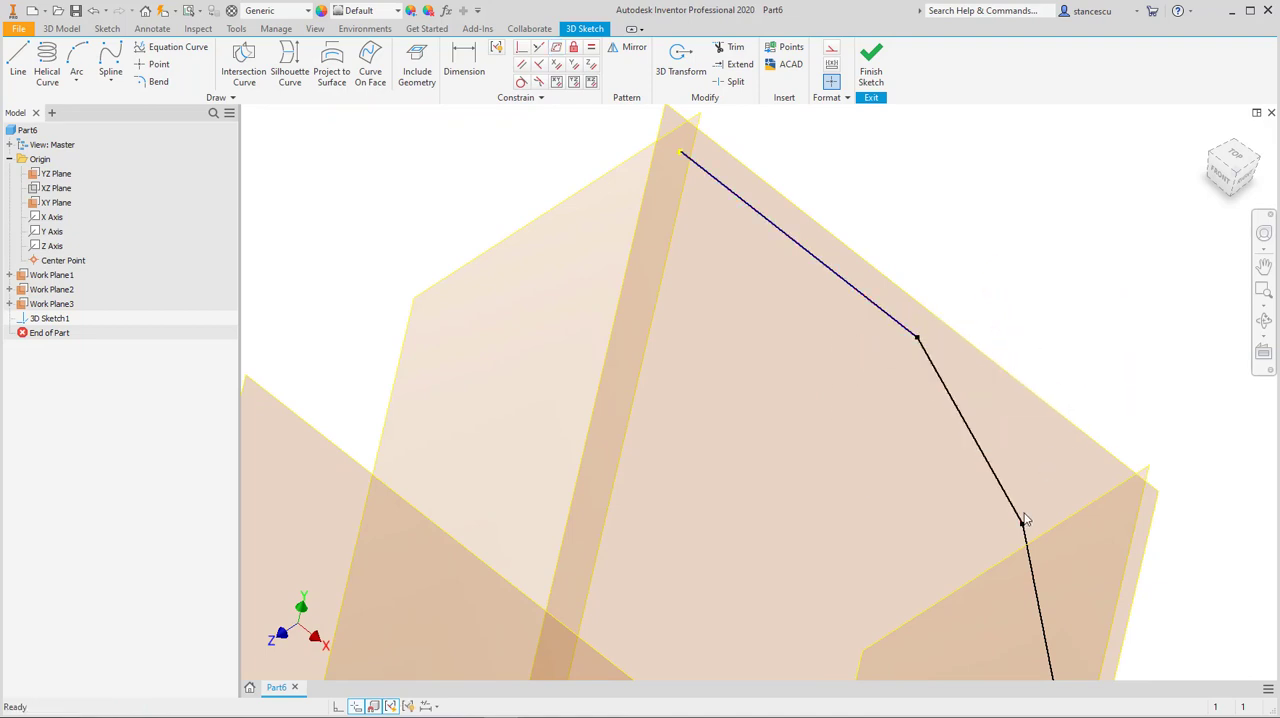
left_click_drag(1023, 524, 1067, 498)
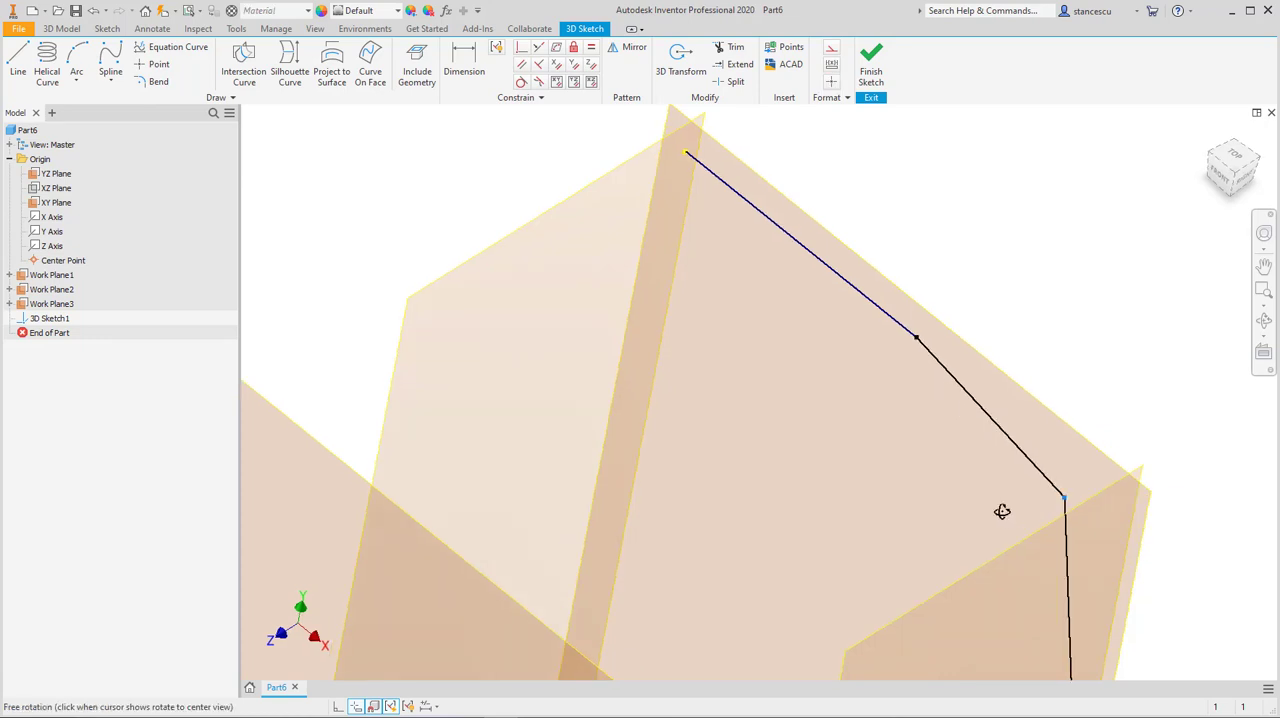
mouse_move(1000, 509)
middle_mouse_down("shift")
mouse_move(937, 514)
mouse_move(1065, 498)
middle_mouse_up("shift")
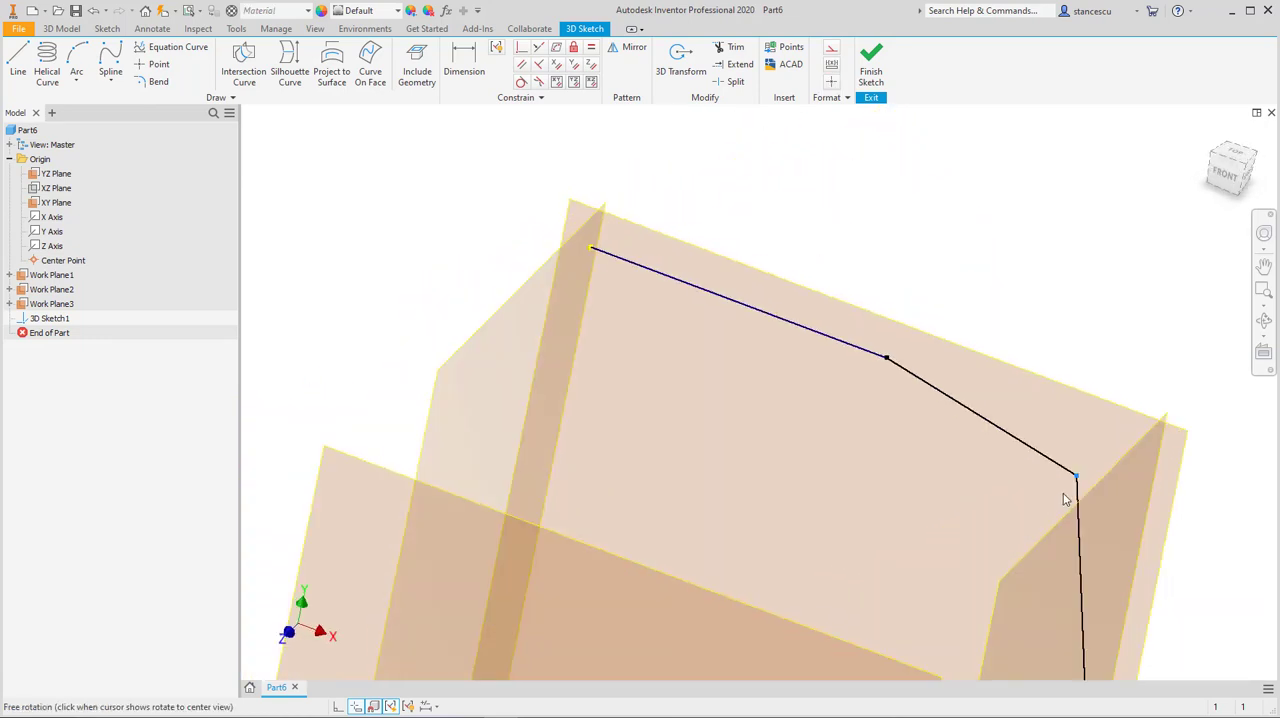
Step: Dimension the angle between the top segment and the adjoining upper angled segment at 30 degrees
scroll(993, 469, "up", 2)
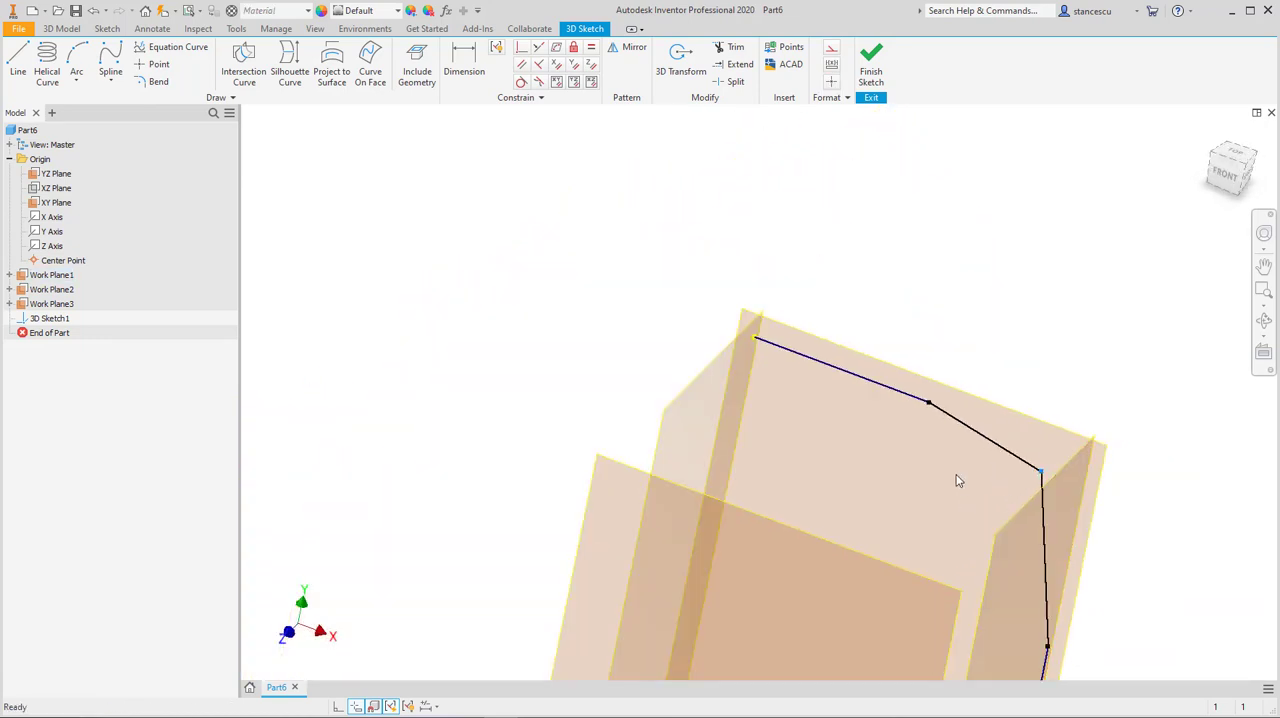
scroll(957, 478, "up", 2)
middle_click_drag(940, 456, 852, 338)
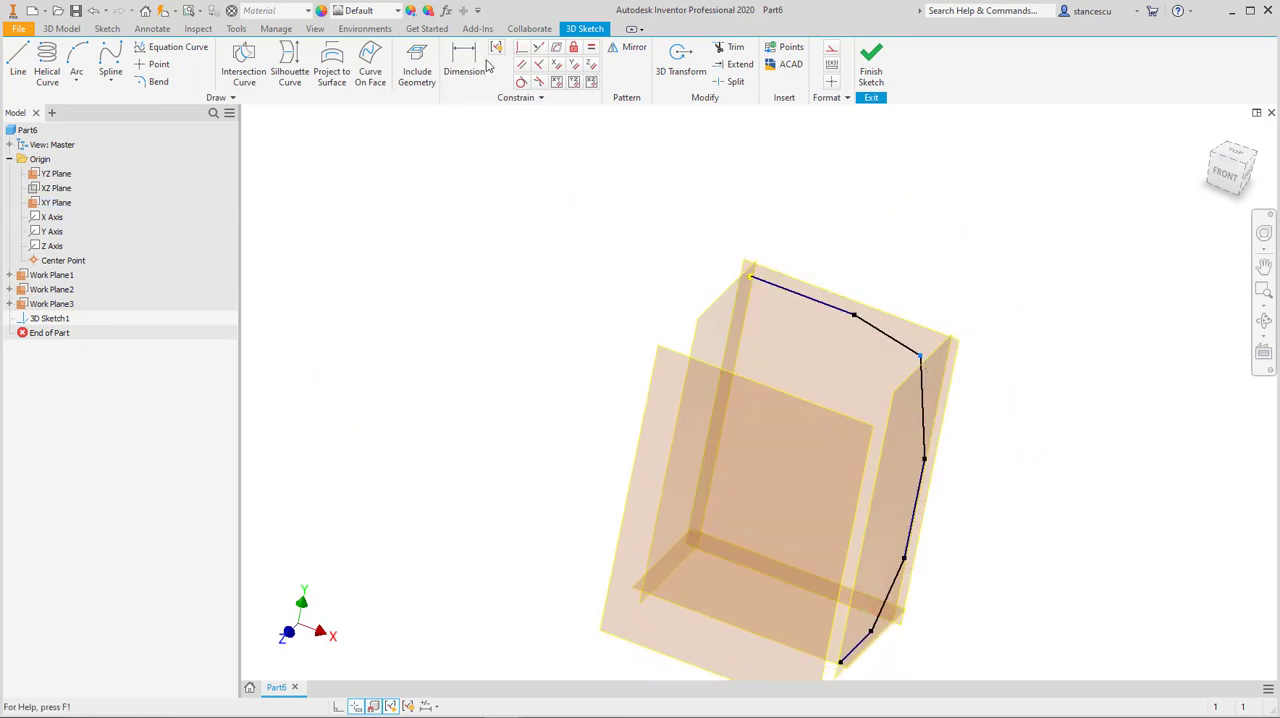
left_click(836, 311)
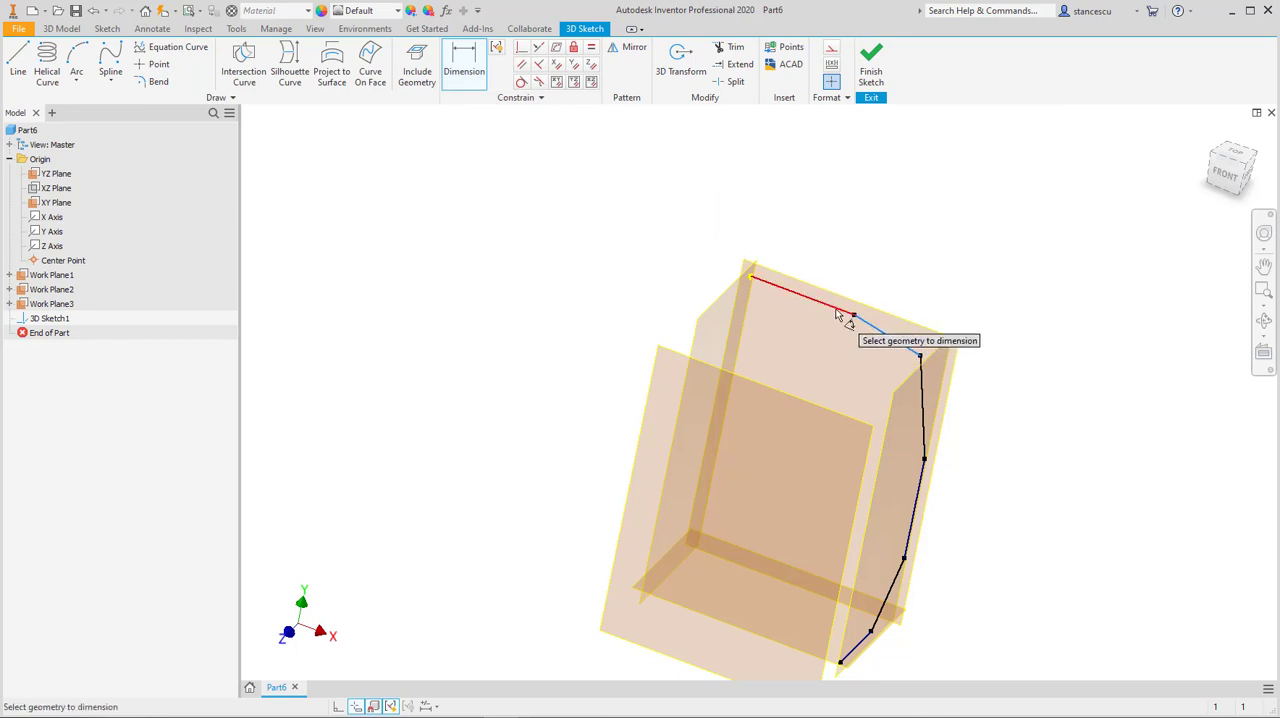
left_click(856, 318)
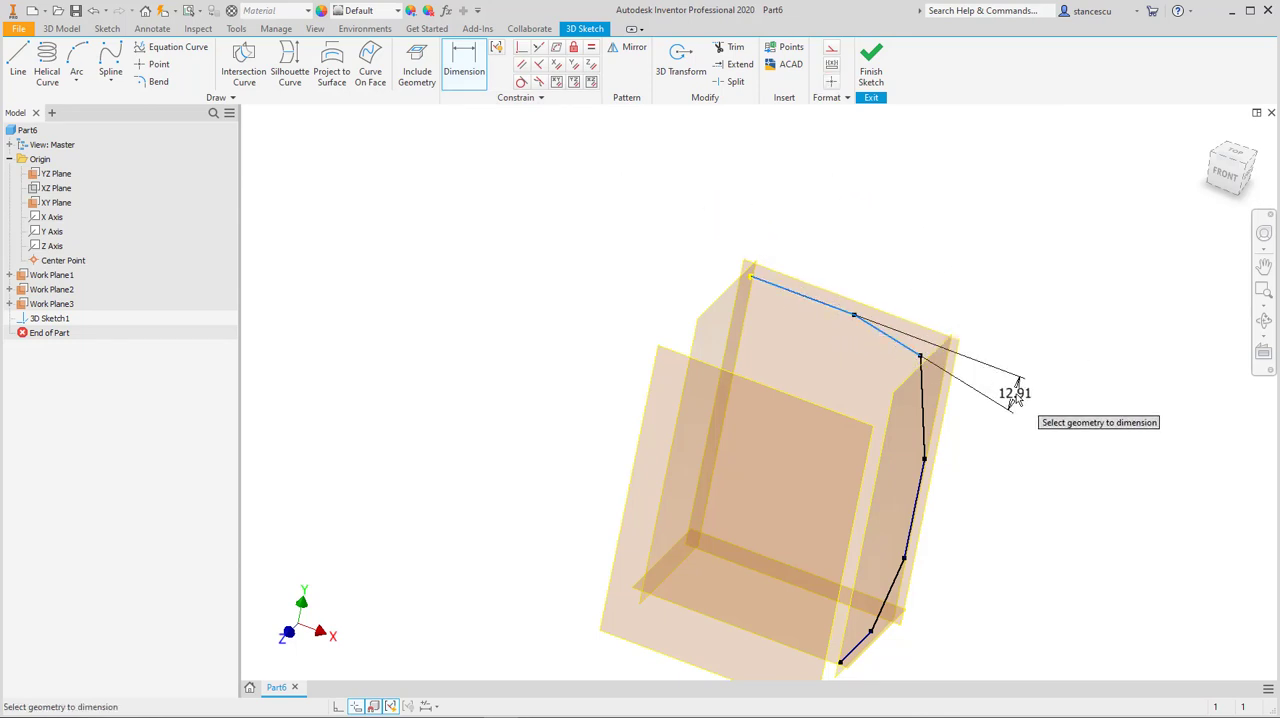
left_click(1015, 396)
type("30")
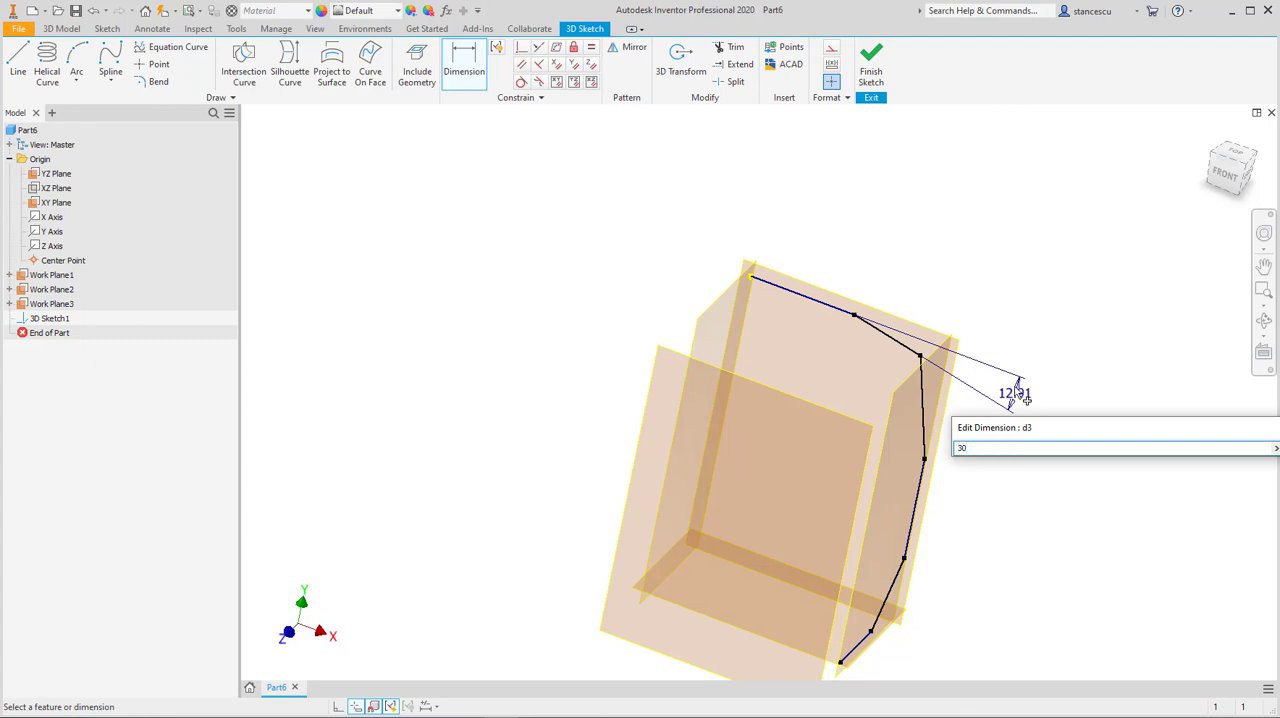
key("Return")
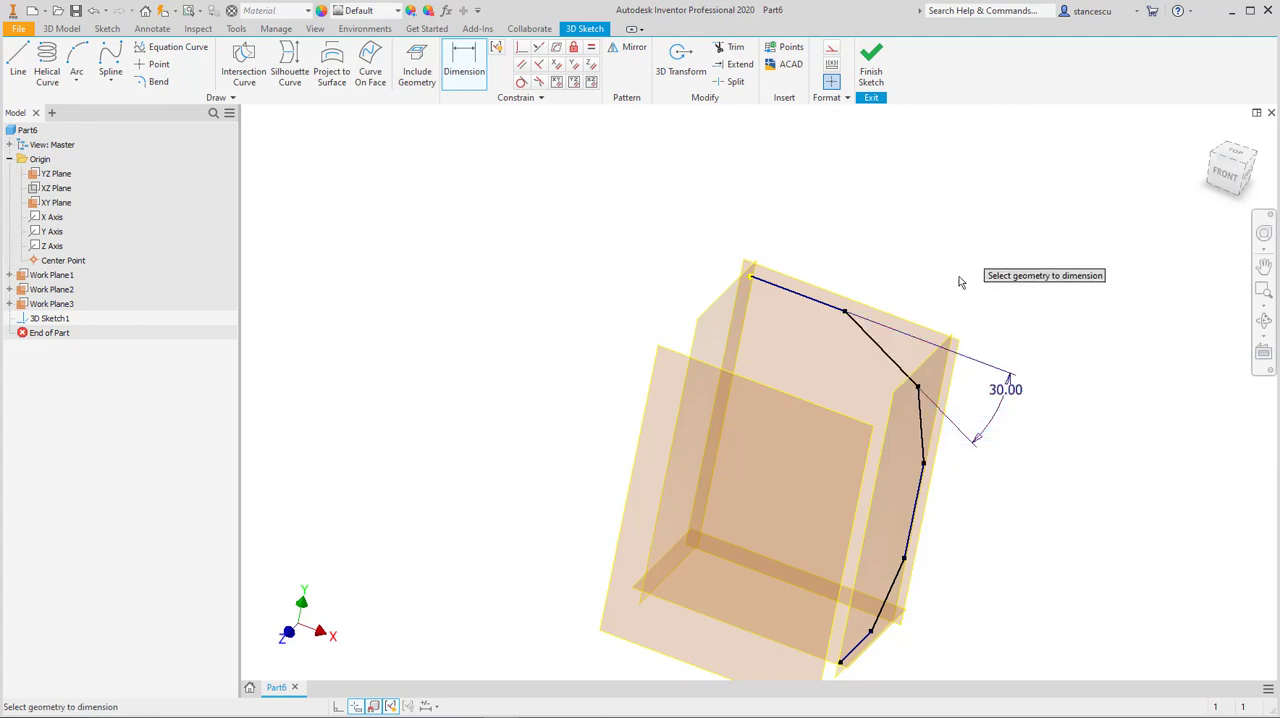
Step: Dimension the angle between the two upper angled segments at 30 degrees
left_click(895, 363)
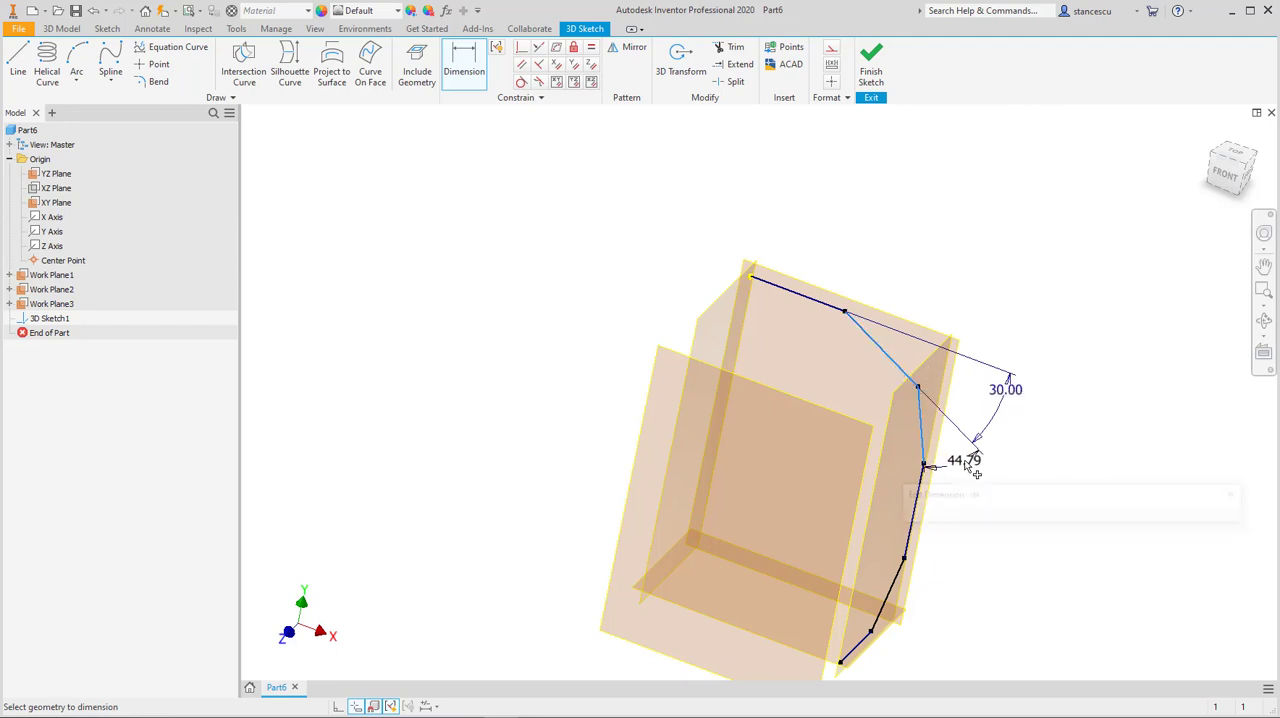
left_click(974, 468)
key("Return")
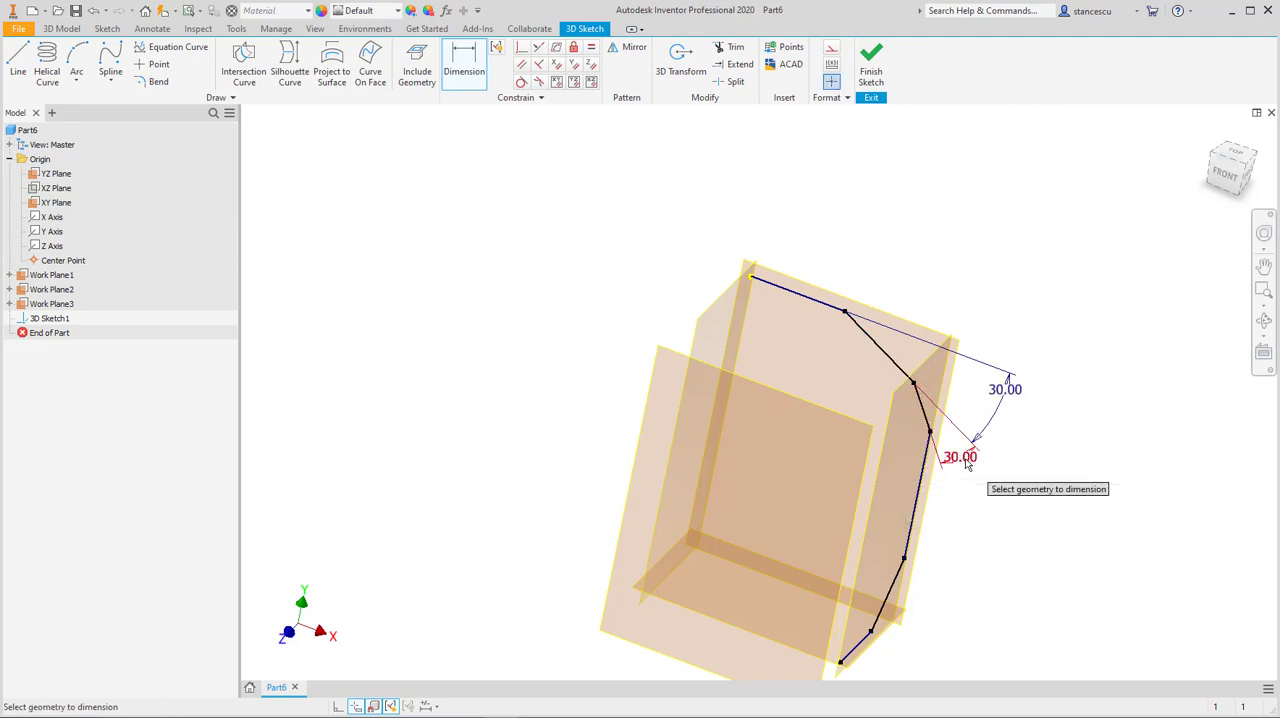
Step: Move the vertex joining the two lower angled segments down and inward to reshape the lower bend
mouse_move(1022, 564)
middle_mouse_down("shift")
mouse_move(1000, 532)
mouse_move(955, 567)
mouse_move(971, 471)
middle_mouse_up("shift")
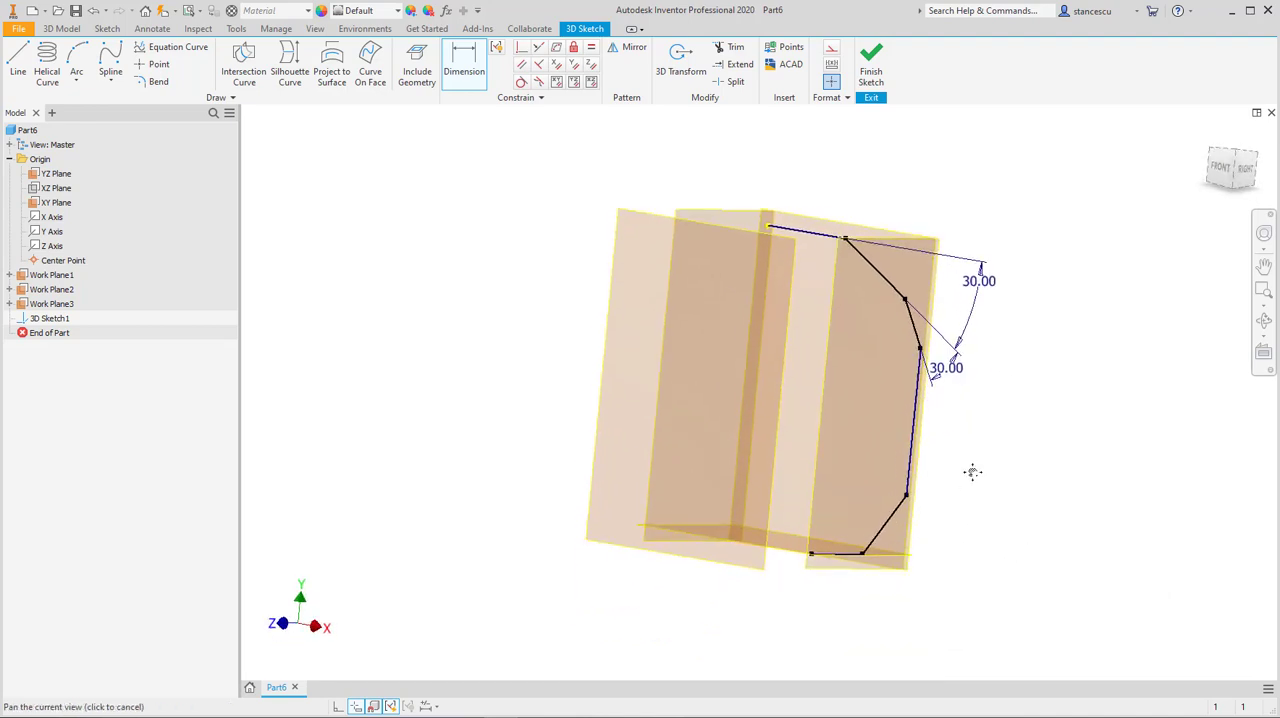
scroll(857, 571, "down", 6)
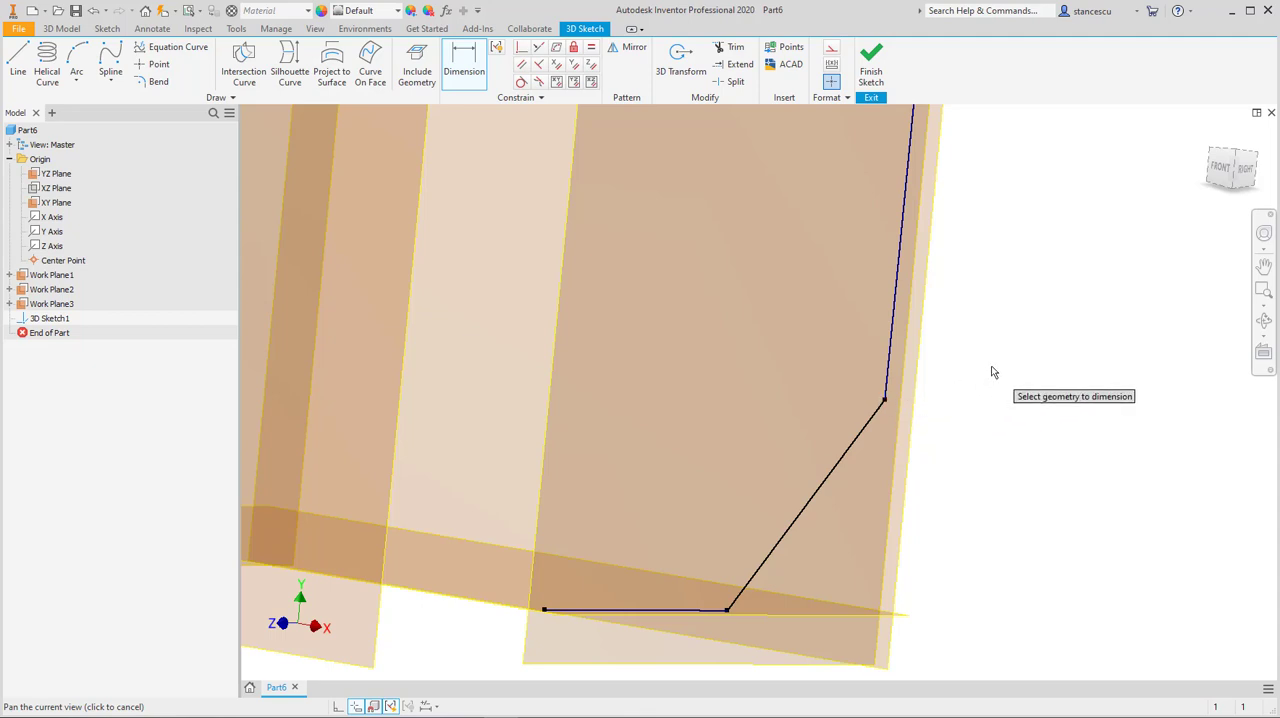
key("Escape")
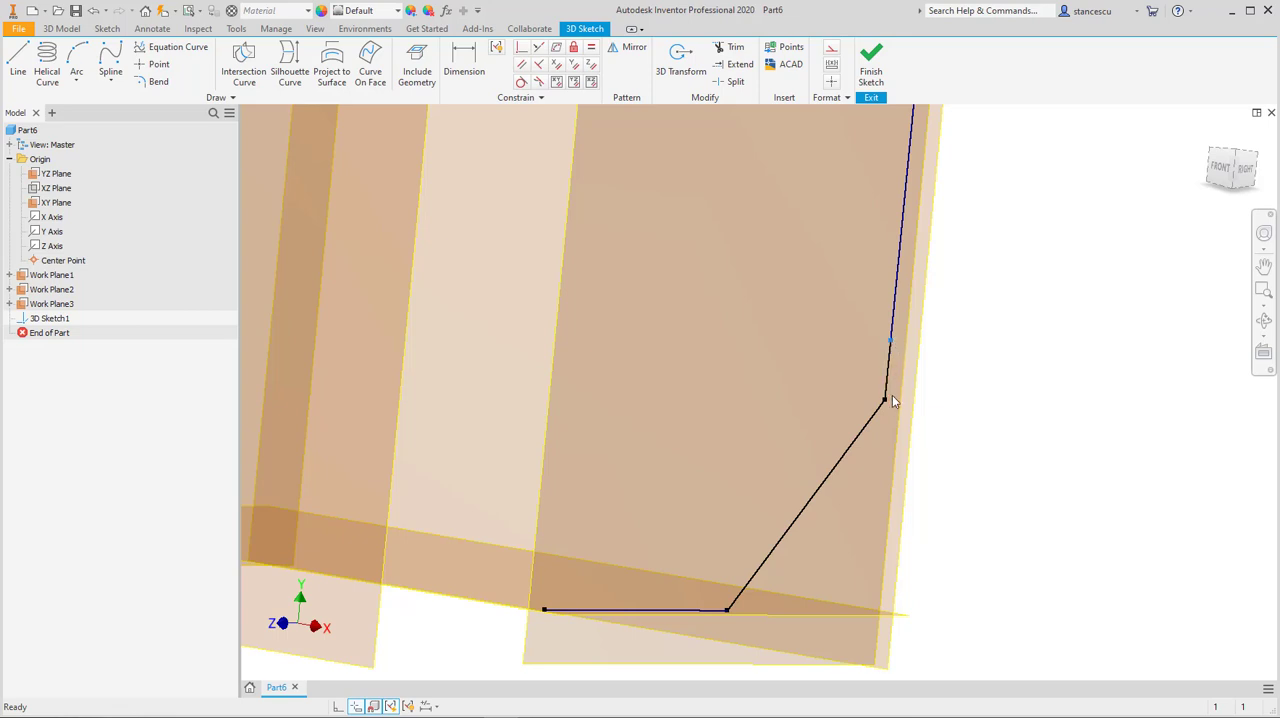
mouse_move(886, 402)
left_mouse_down()
mouse_move(860, 401)
mouse_move(861, 456)
mouse_move(837, 503)
mouse_move(834, 489)
left_mouse_up()
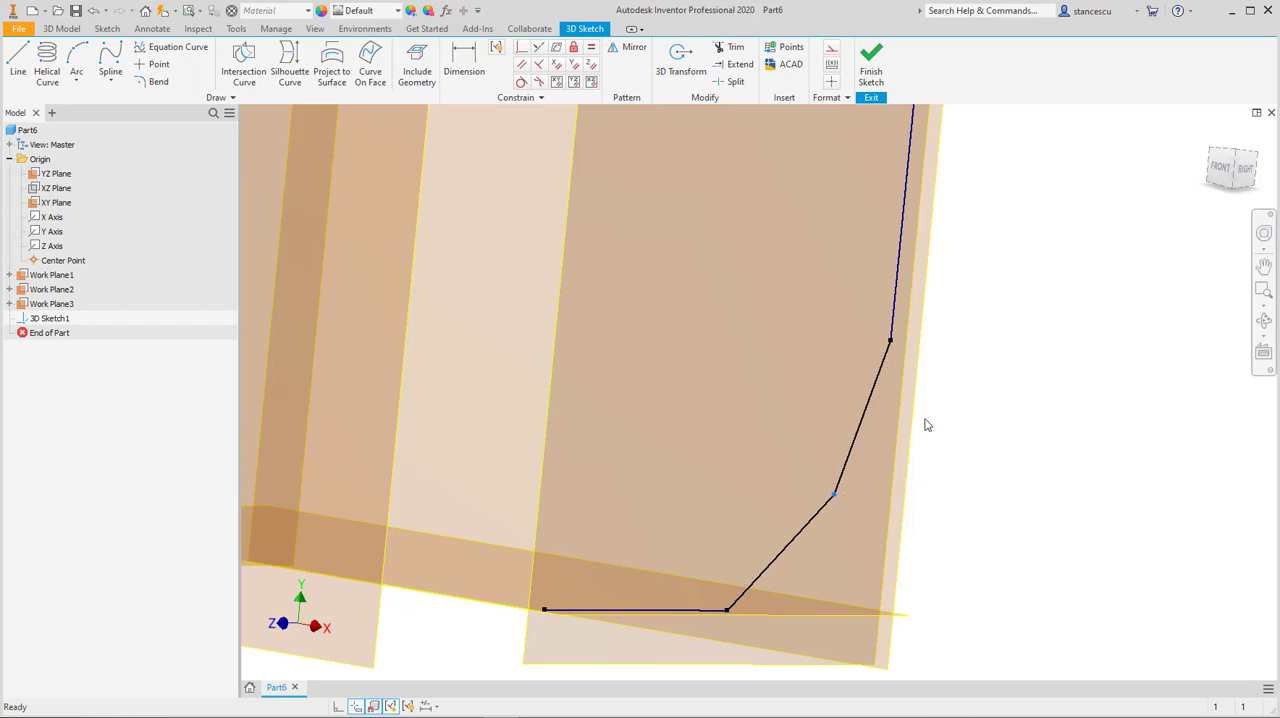
Step: Dimension the angle between the vertical segment and the adjoining lower angled segment at 30 degrees
middle_click_drag(957, 423, 974, 380)
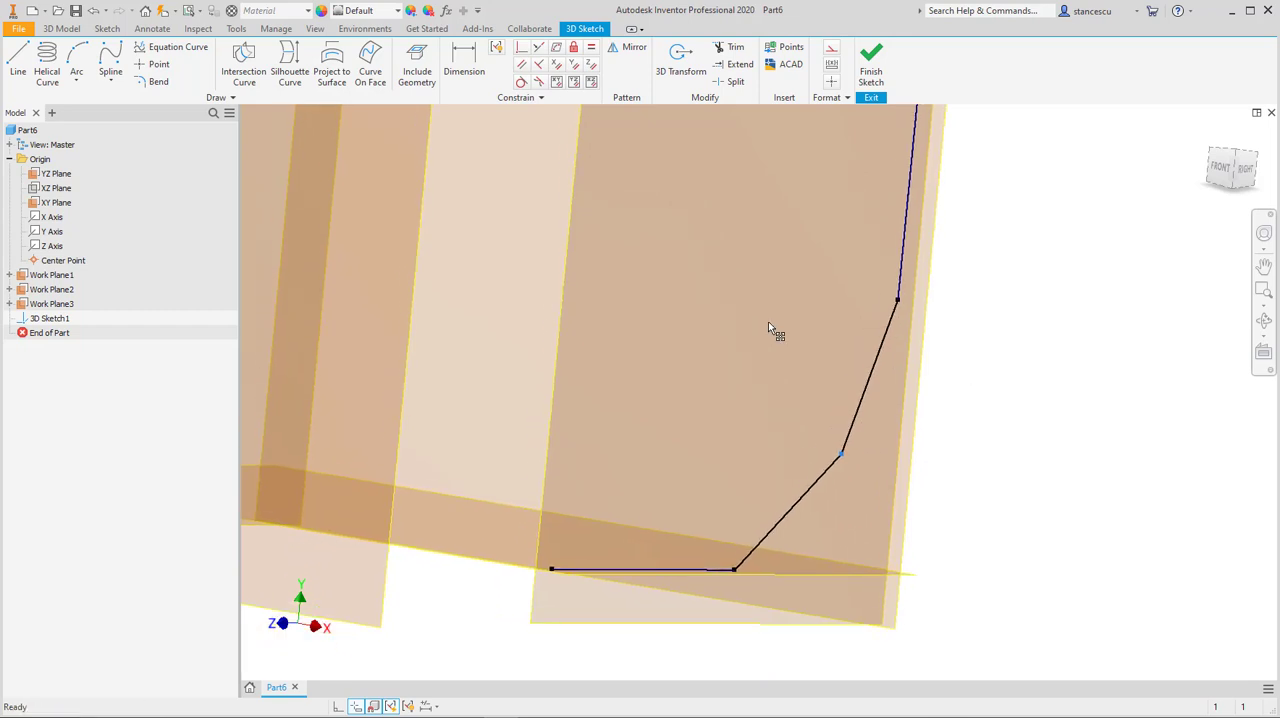
left_click(464, 62)
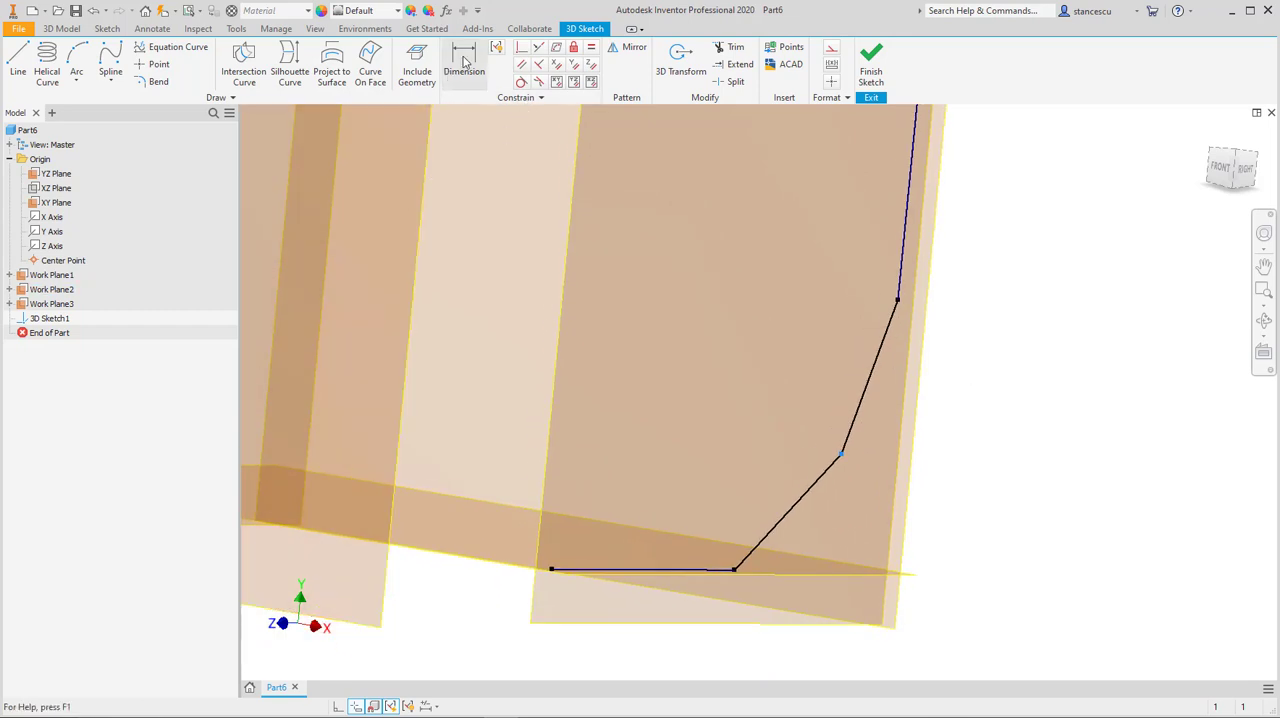
left_click(904, 267)
left_click(887, 326)
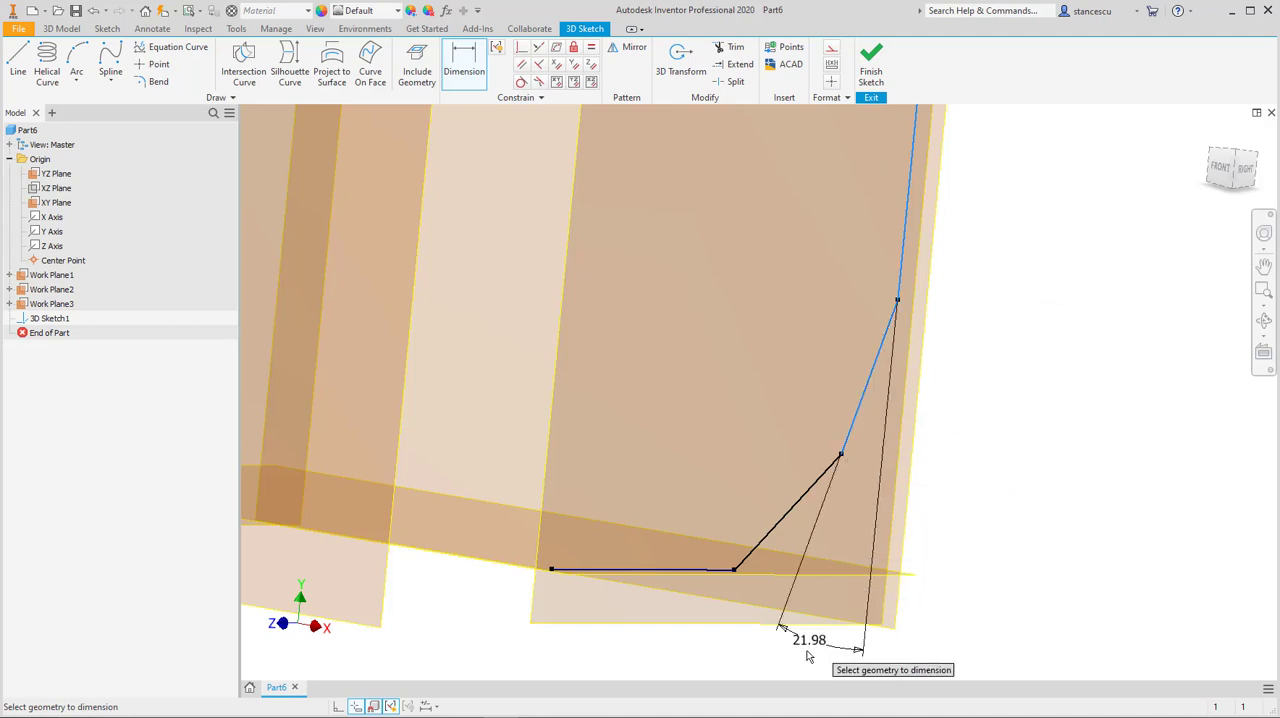
left_click(810, 660)
type("30")
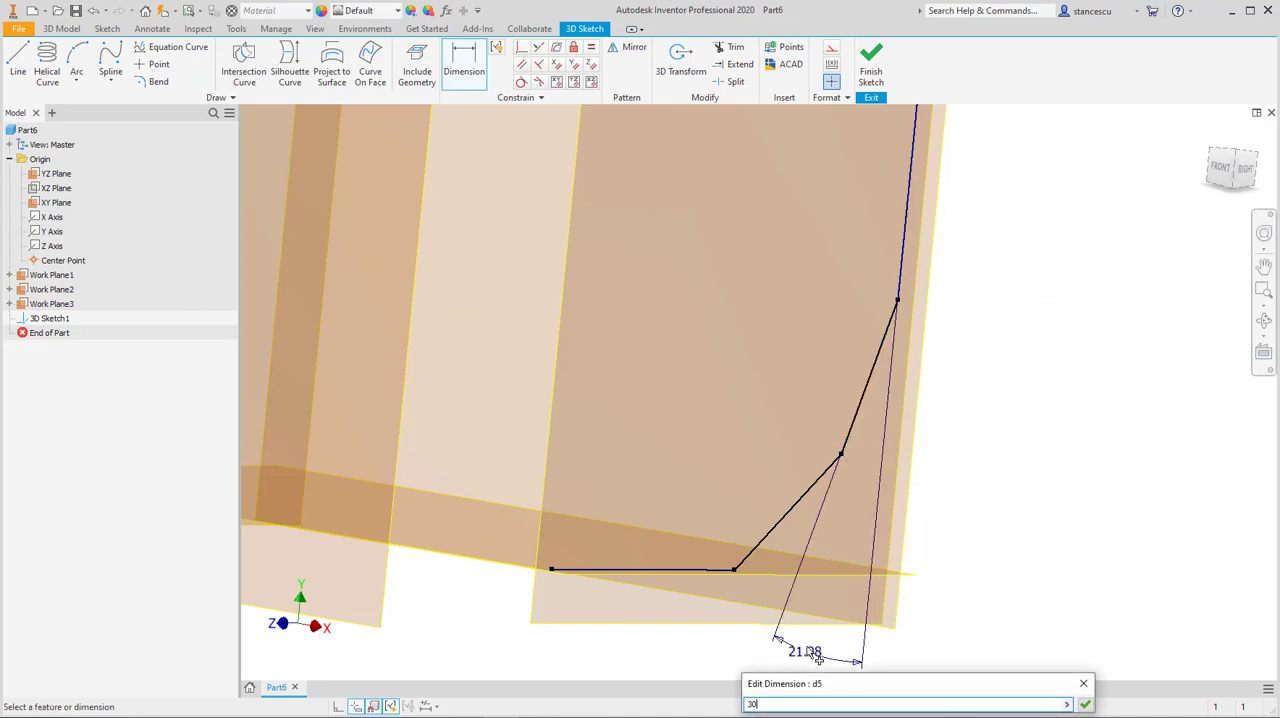
key("Return")
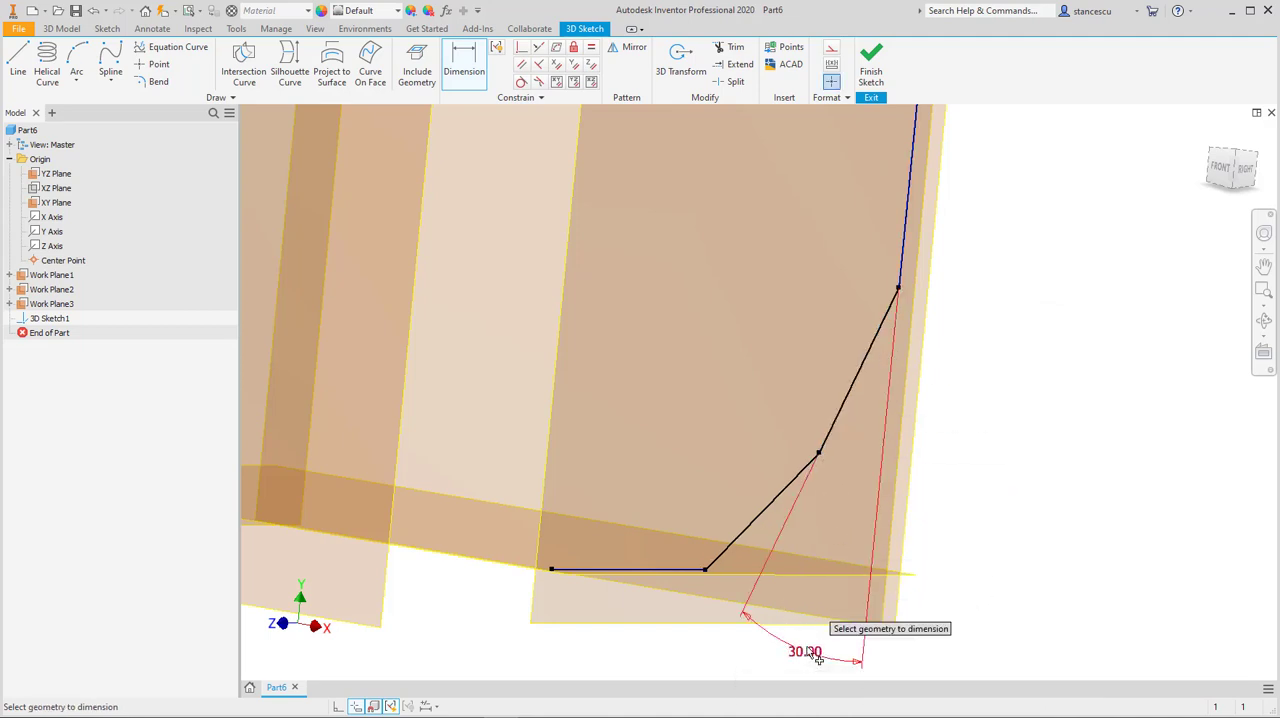
Step: Dimension the angle between the two lower angled segments at 30 degrees
left_click(745, 531)
left_click(842, 405)
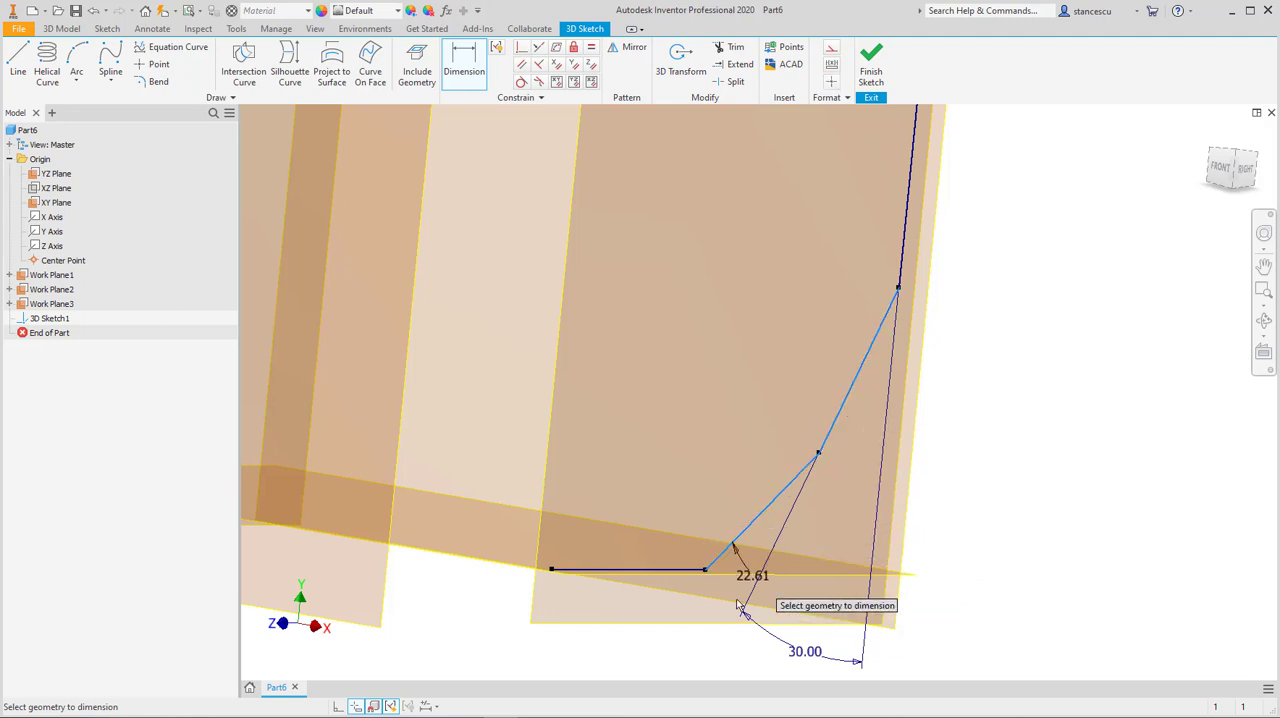
left_click(706, 652)
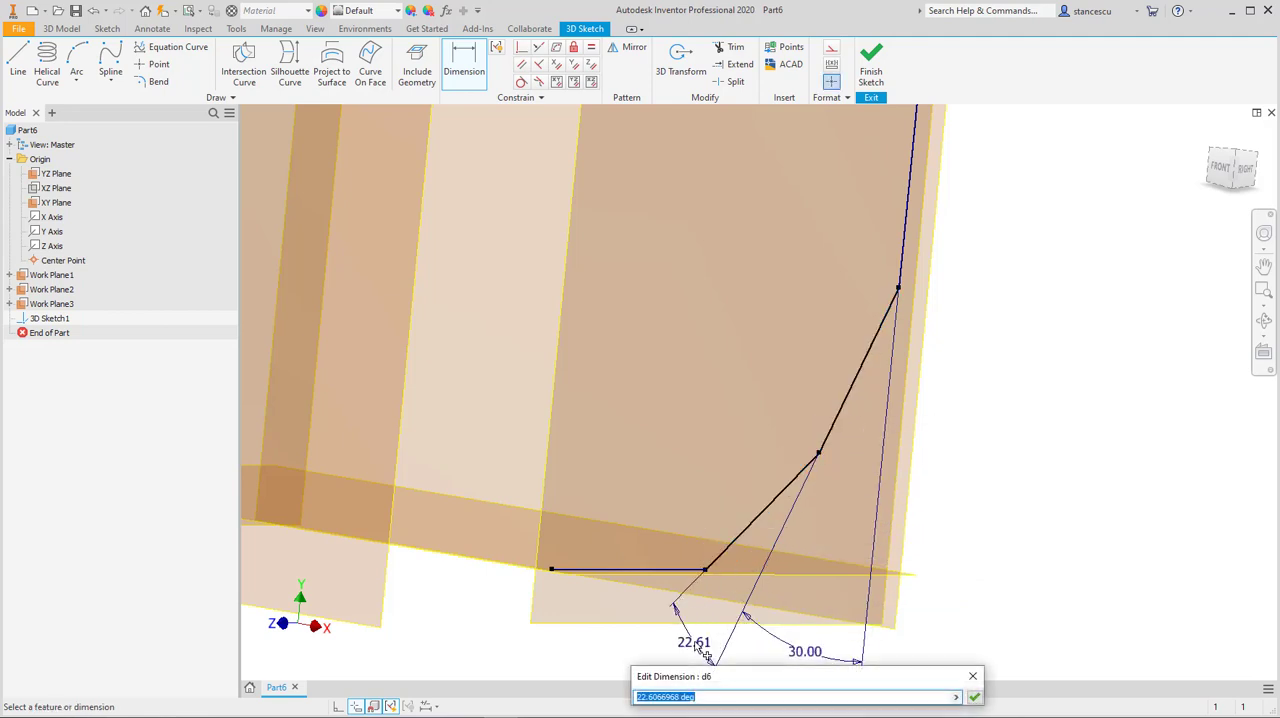
key("Return")
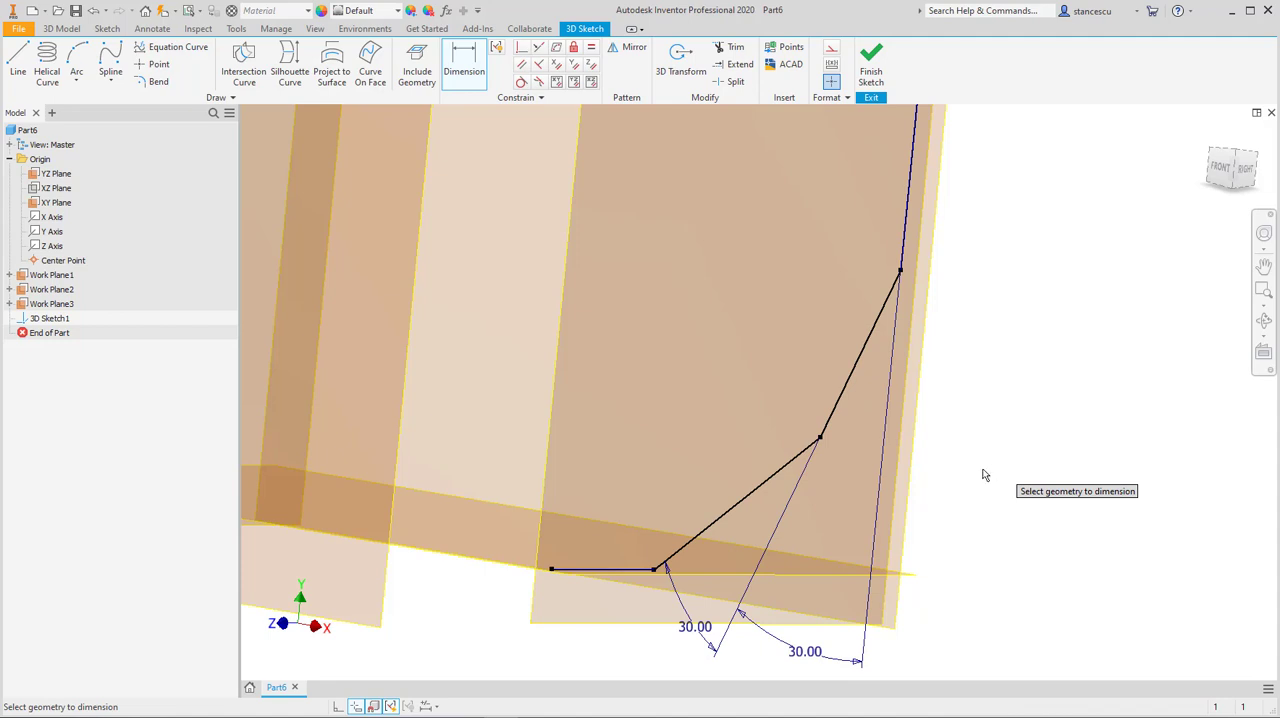
Step: Constrain the free end of the chain's final segment to Work Plane2 with the Coincident constraint
left_click(521, 49)
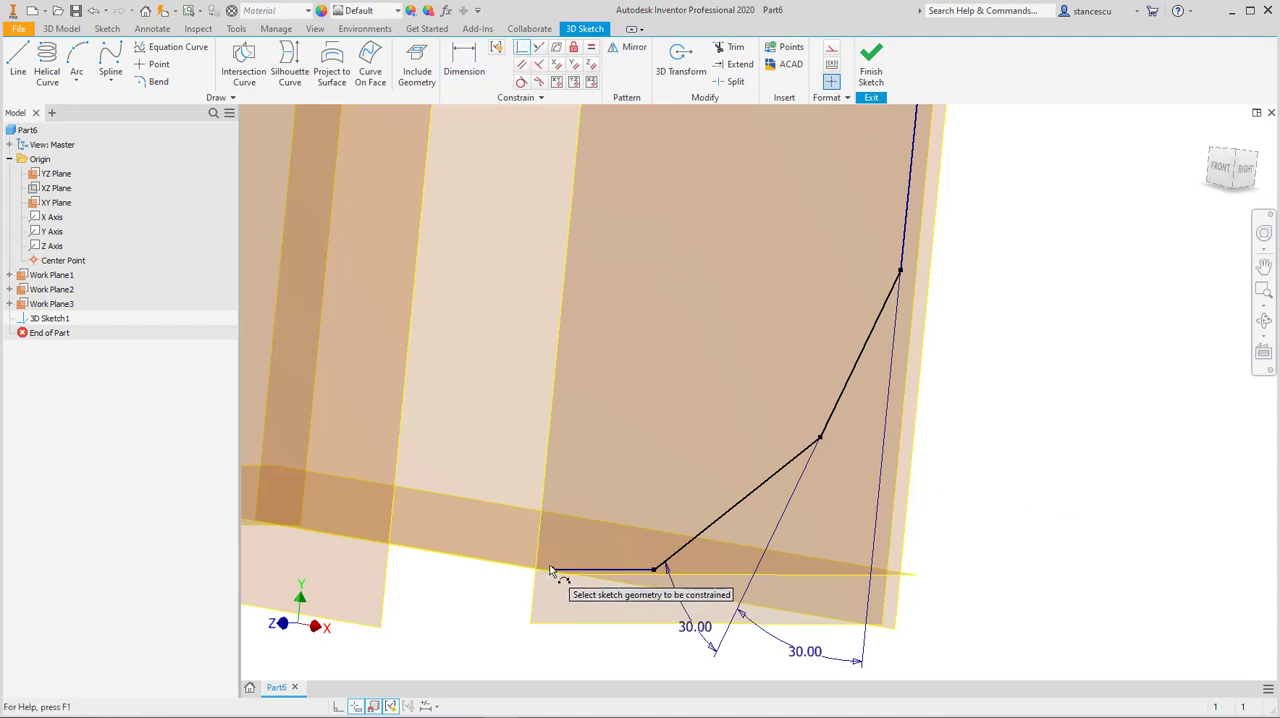
left_click(551, 569)
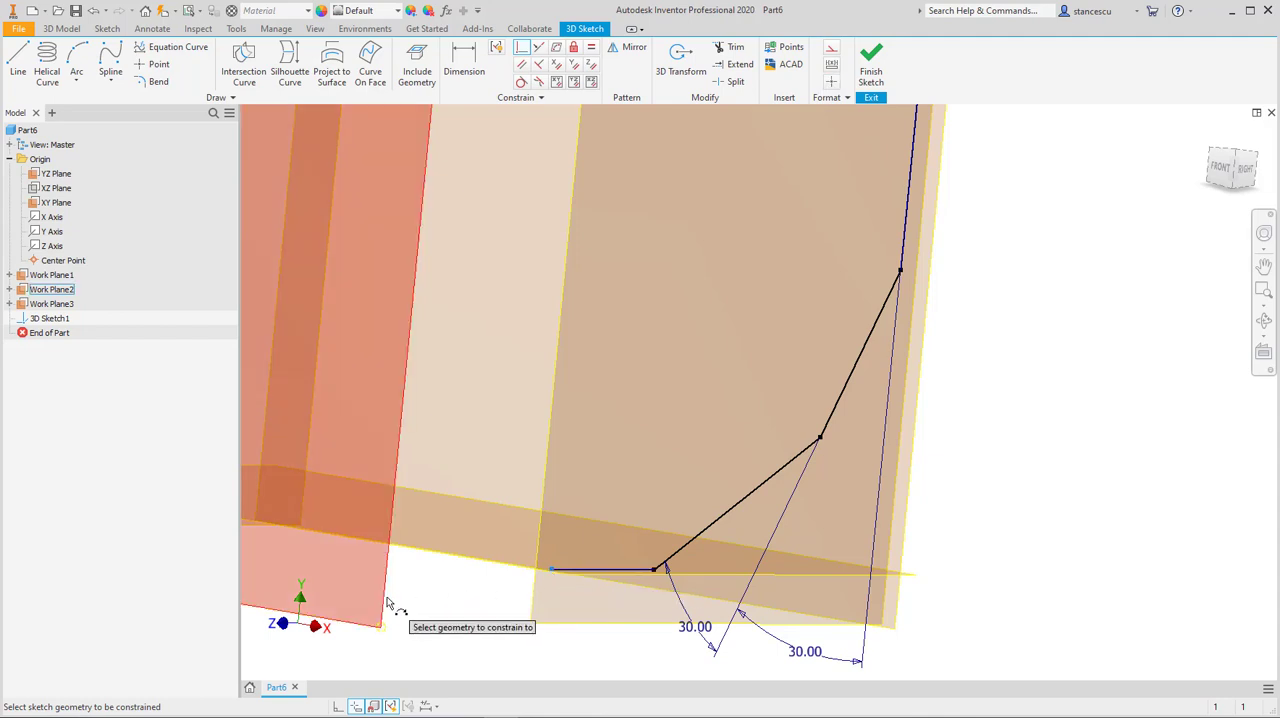
mouse_move(472, 623)
middle_mouse_down("shift")
mouse_move(528, 608)
mouse_move(536, 636)
mouse_move(723, 537)
mouse_move(709, 514)
mouse_move(791, 392)
mouse_move(763, 534)
mouse_move(760, 509)
mouse_move(838, 534)
mouse_move(722, 503)
middle_mouse_up("shift")
Step: Move the vertices of the lower and upper bends to test the remaining freedom of the dimensioned chain
middle_click_drag(790, 401, 832, 510)
mouse_move(1011, 289)
middle_mouse_down()
mouse_move(1046, 394)
mouse_move(1092, 384)
middle_mouse_up()
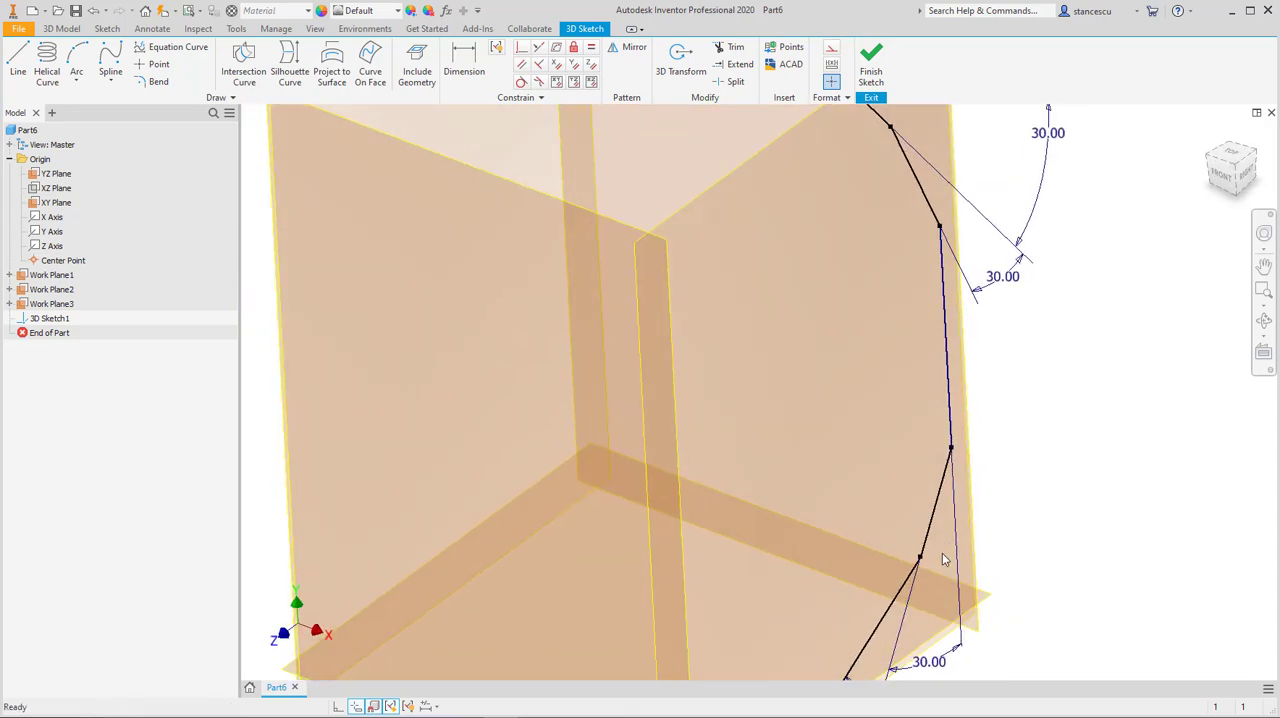
mouse_move(920, 558)
left_mouse_down()
mouse_move(914, 592)
mouse_move(915, 578)
left_mouse_up()
middle_click_drag(1002, 425, 1021, 560)
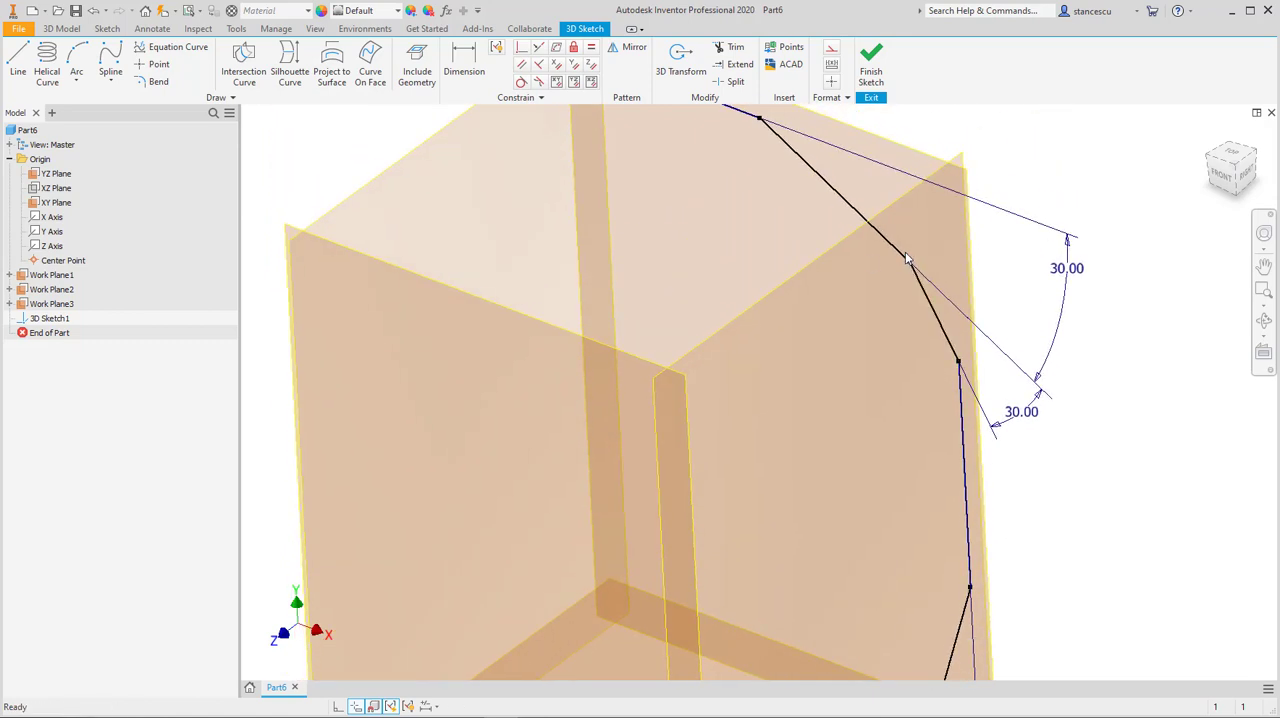
left_click_drag(906, 258, 902, 241)
left_click_drag(959, 354, 955, 370)
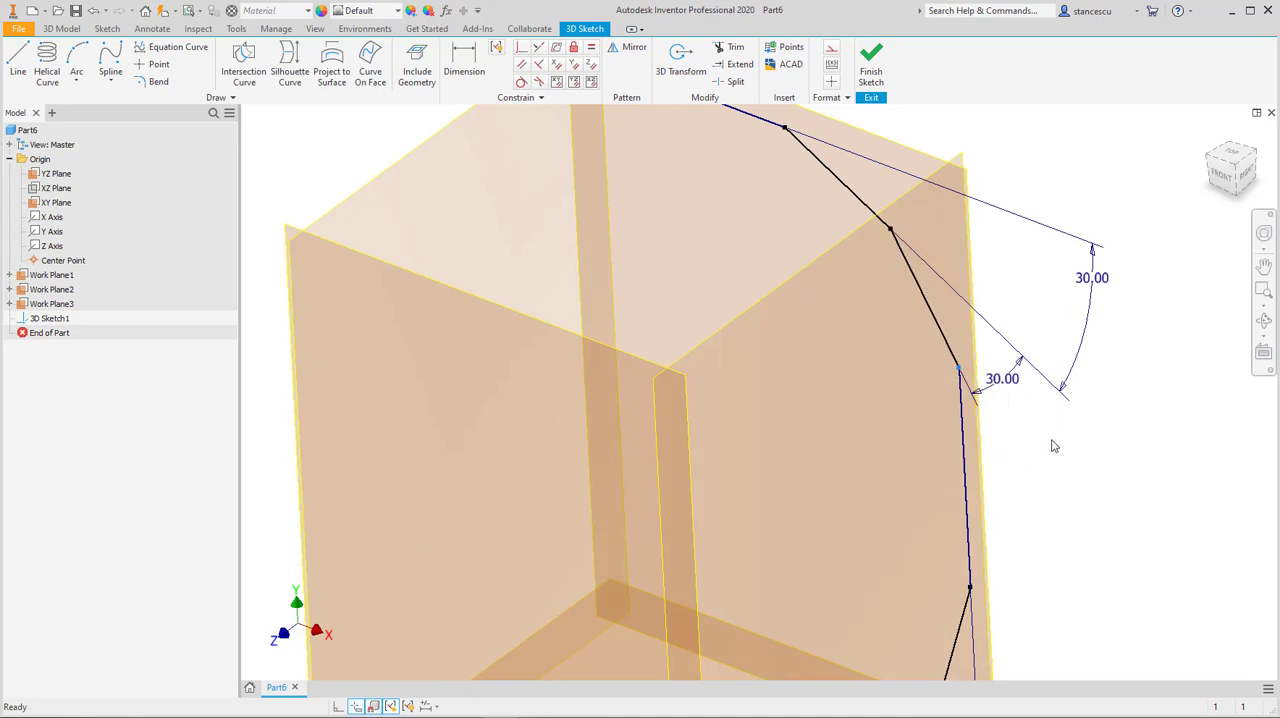
Step: Draw a vertical construction line about 40 mm long down from the top segment and a perpendicular one about 36 mm long from its end
key("F6")
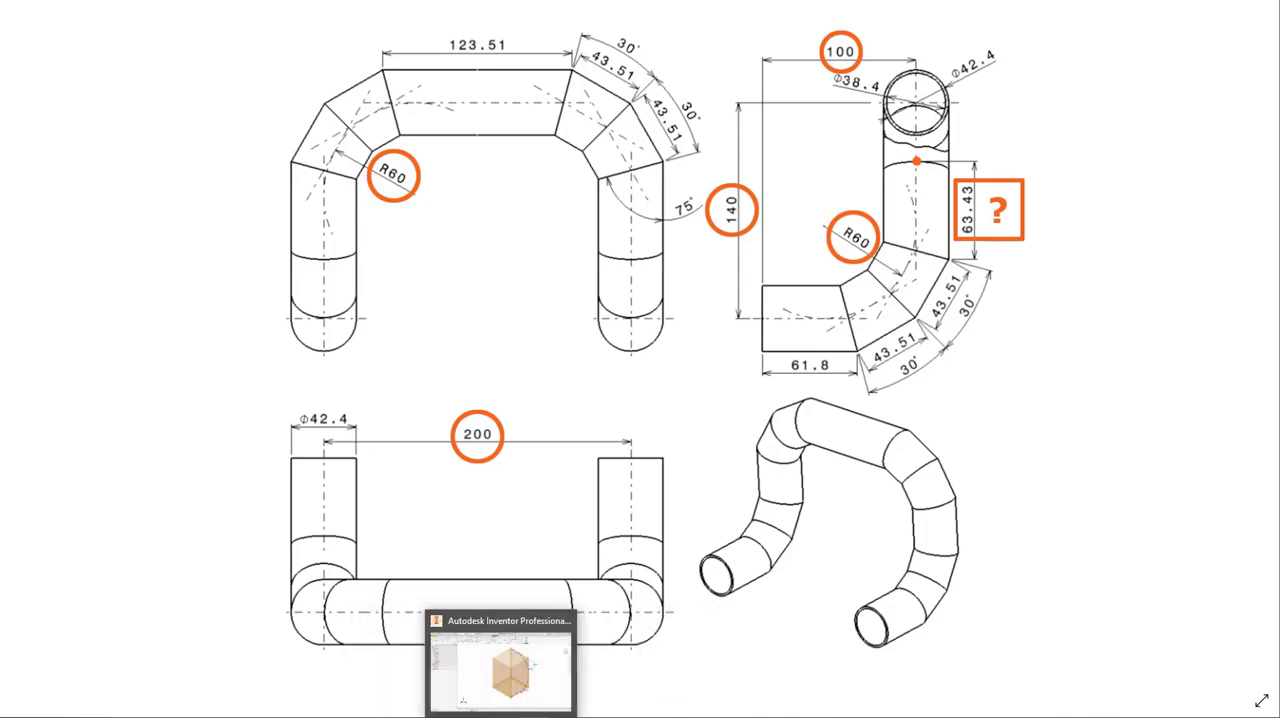
left_click(565, 628)
scroll(843, 220, "up", 3)
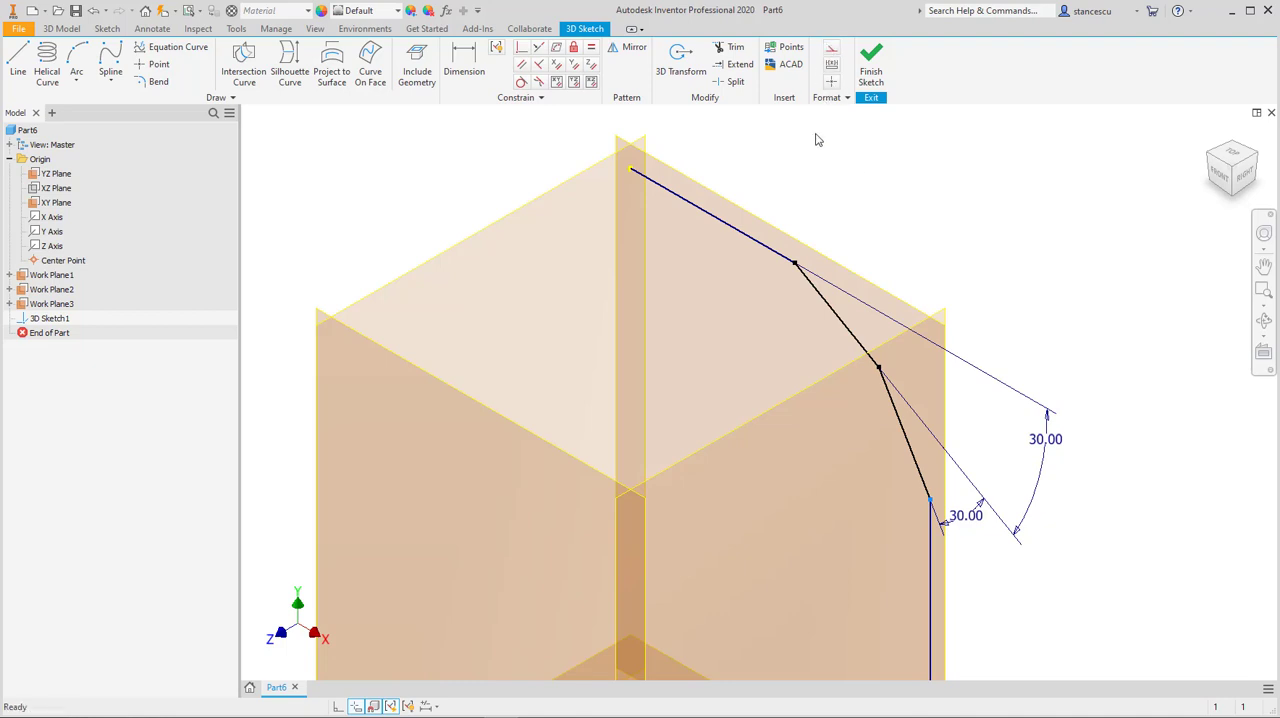
left_click(18, 62)
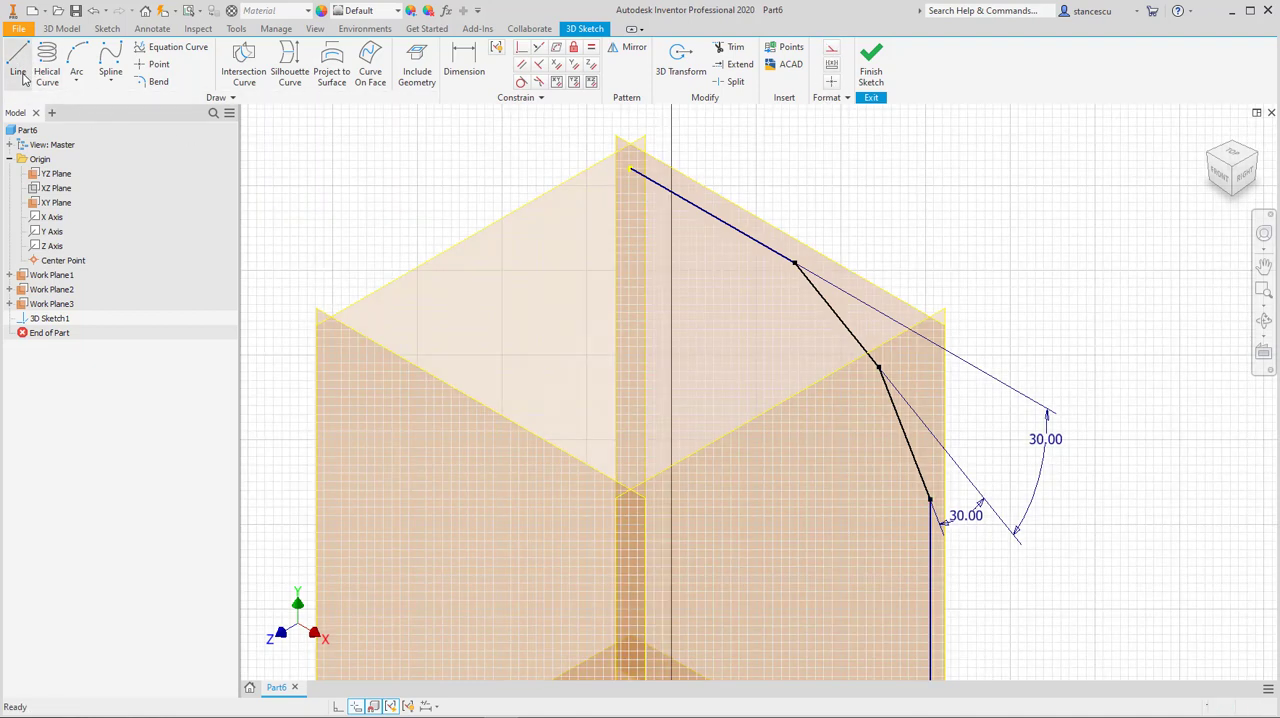
left_click(745, 235)
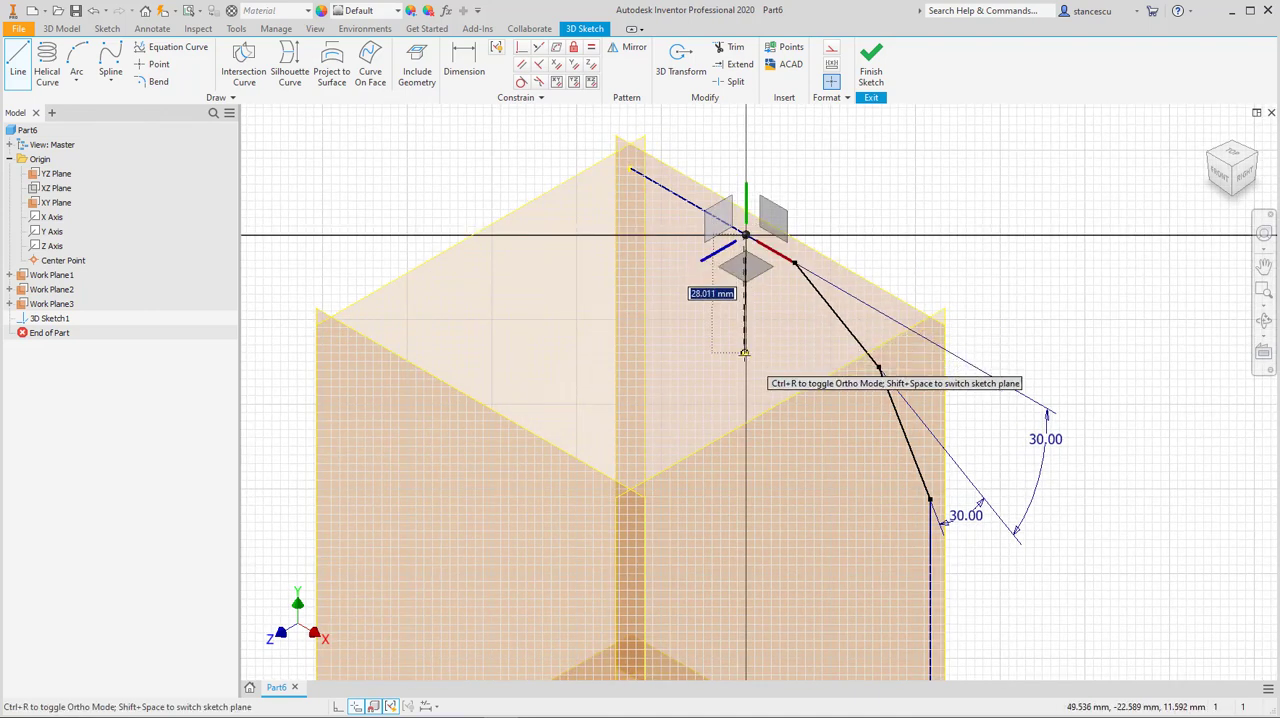
left_click(829, 50)
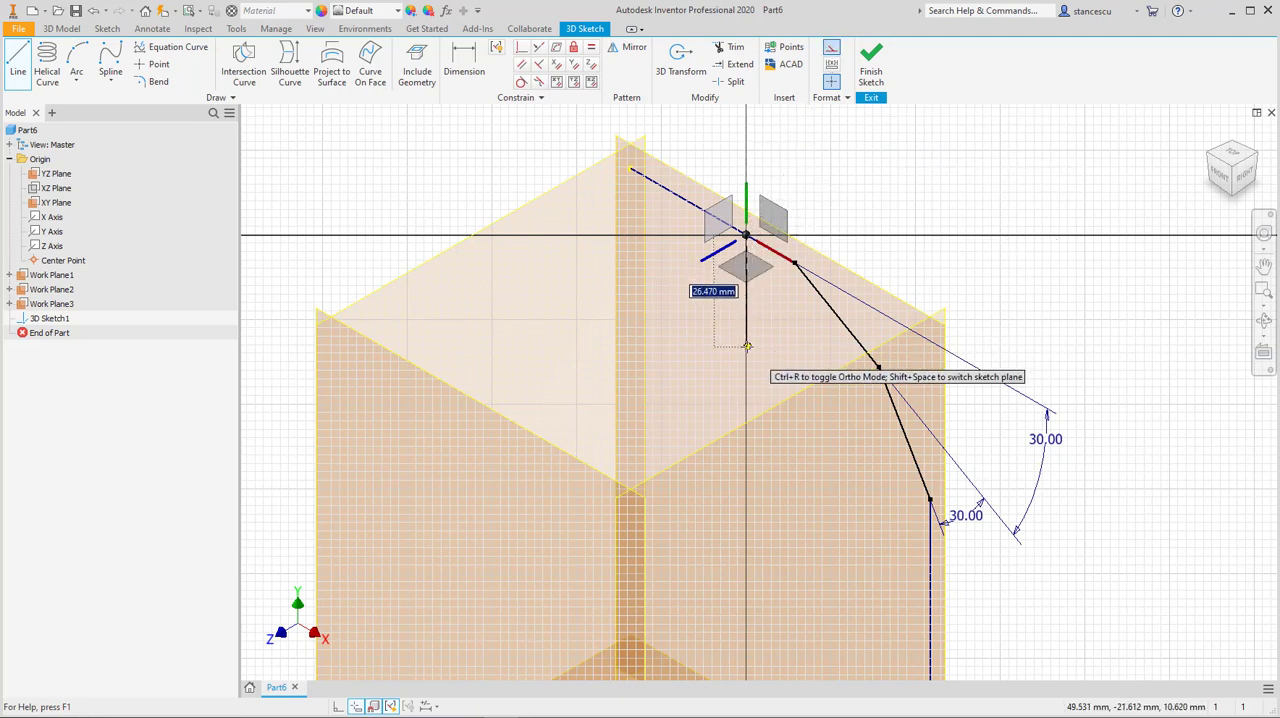
left_click(776, 214)
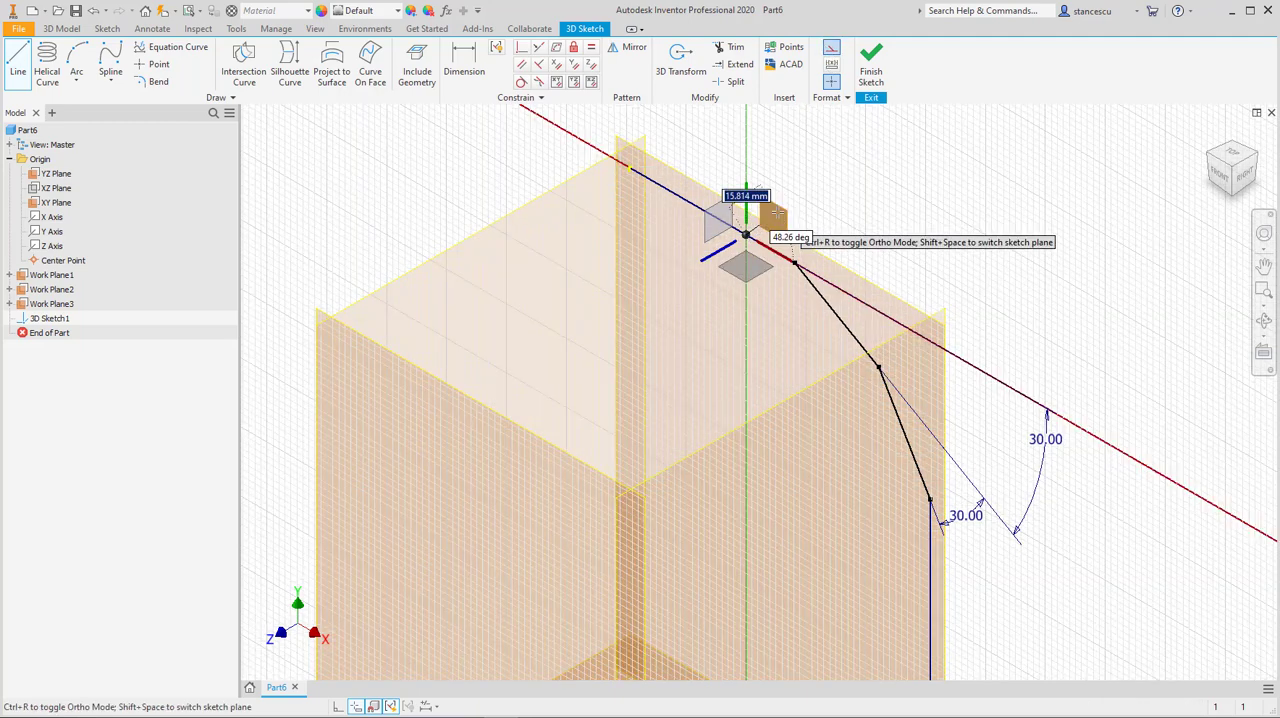
type("60")
left_click(746, 374)
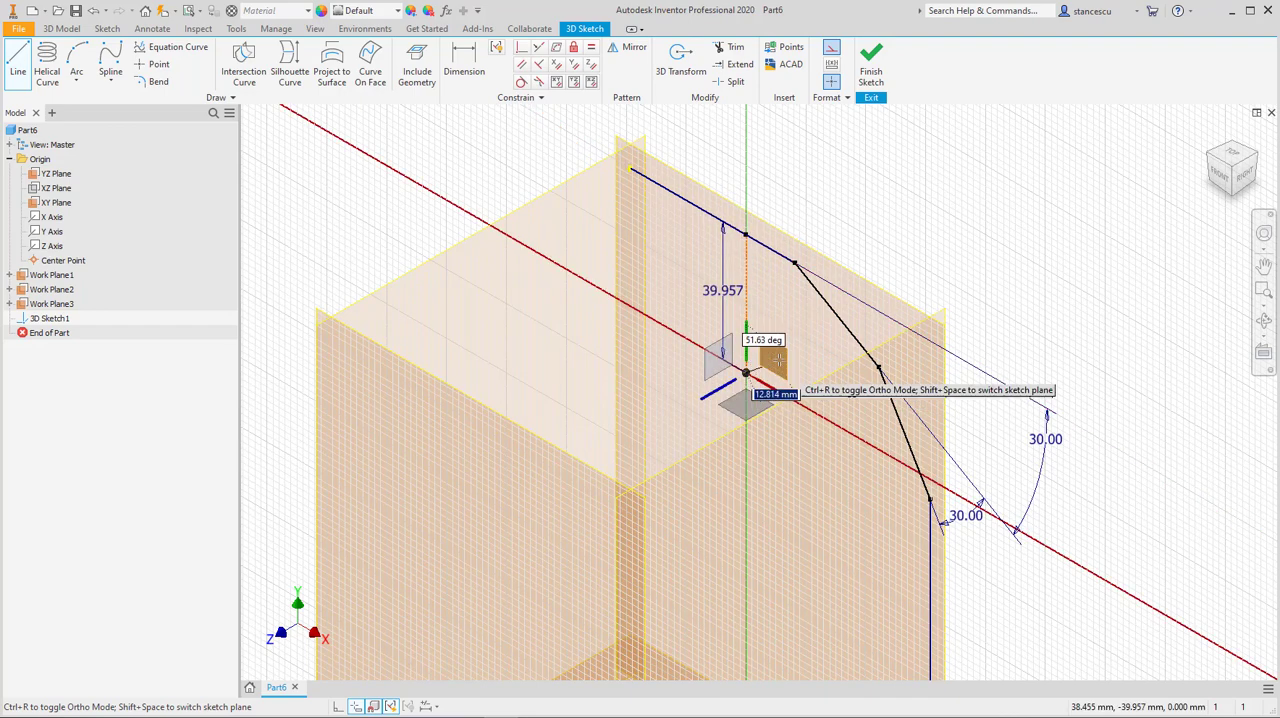
left_click(856, 438)
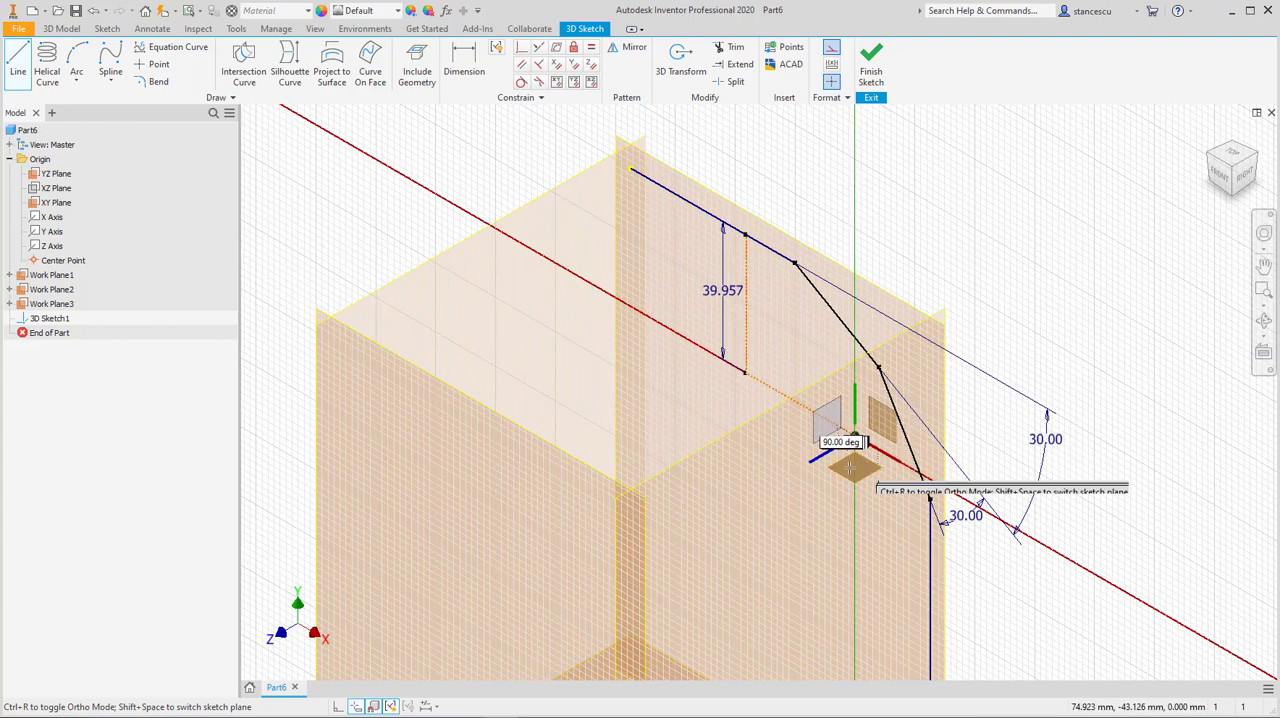
key("Escape")
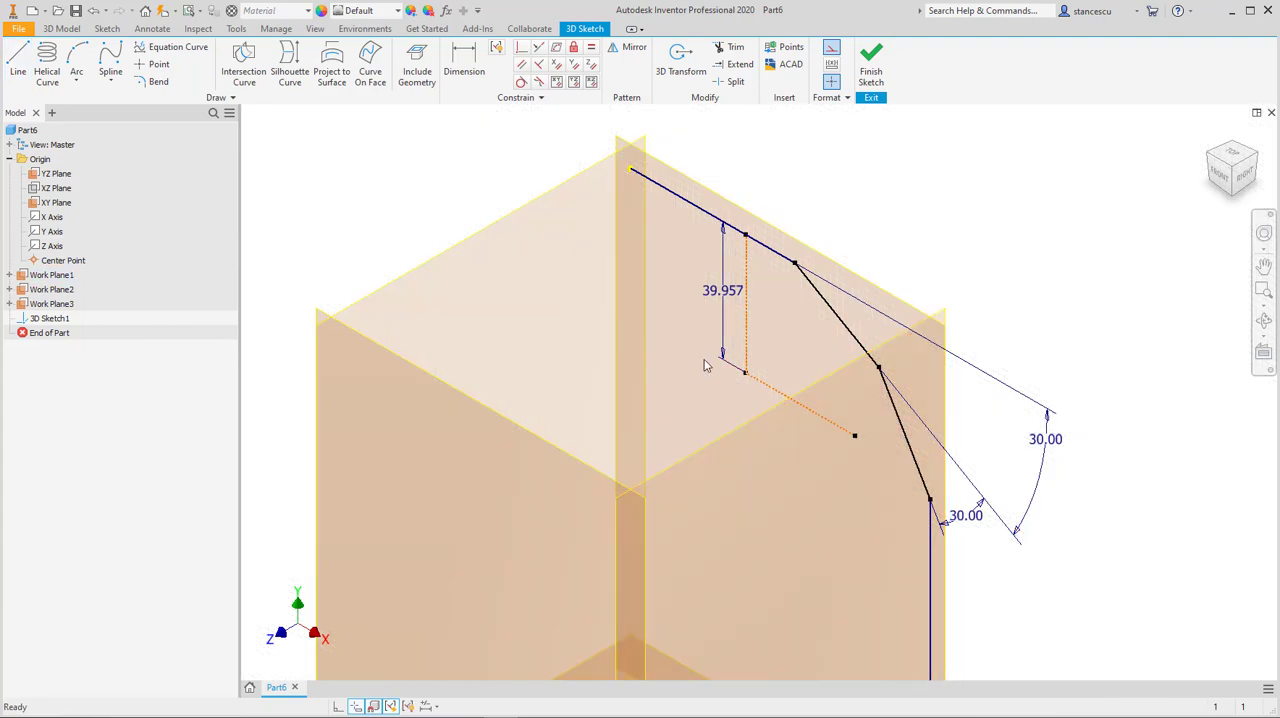
Step: Set the length of the vertical construction line below the top segment to 60 mm
left_click_drag(720, 345, 736, 302)
type("60")
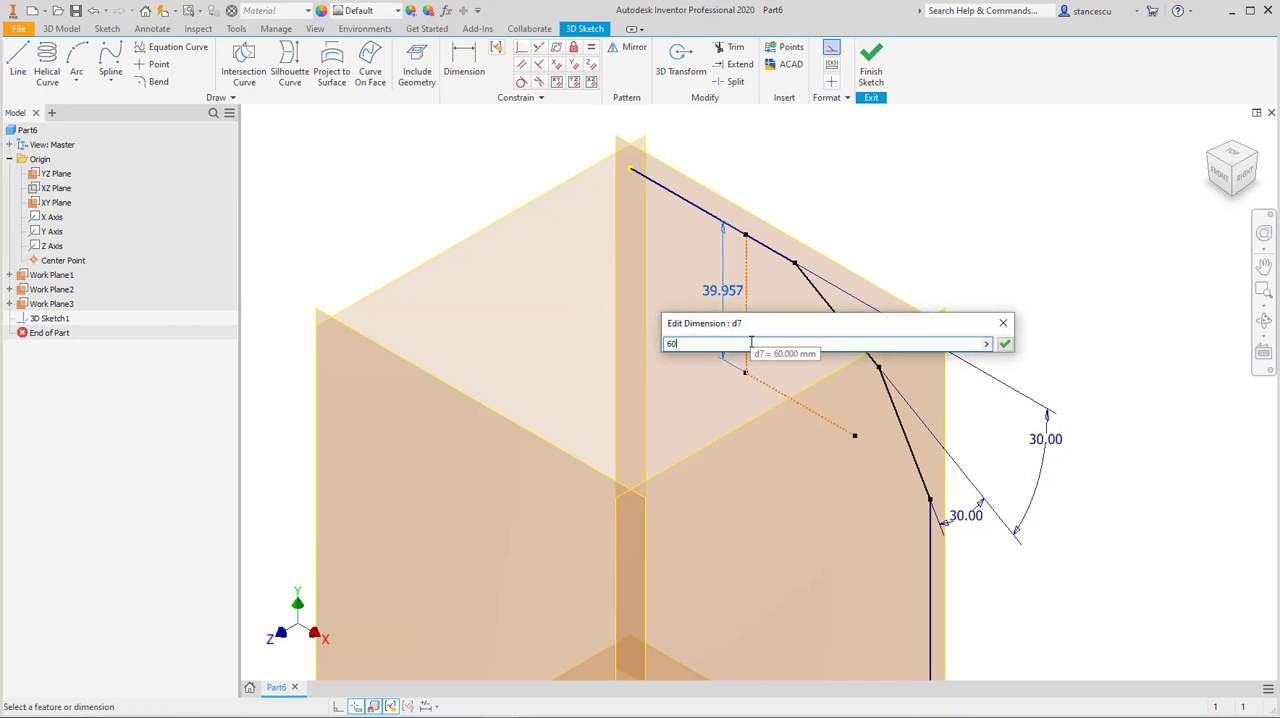
key("Return")
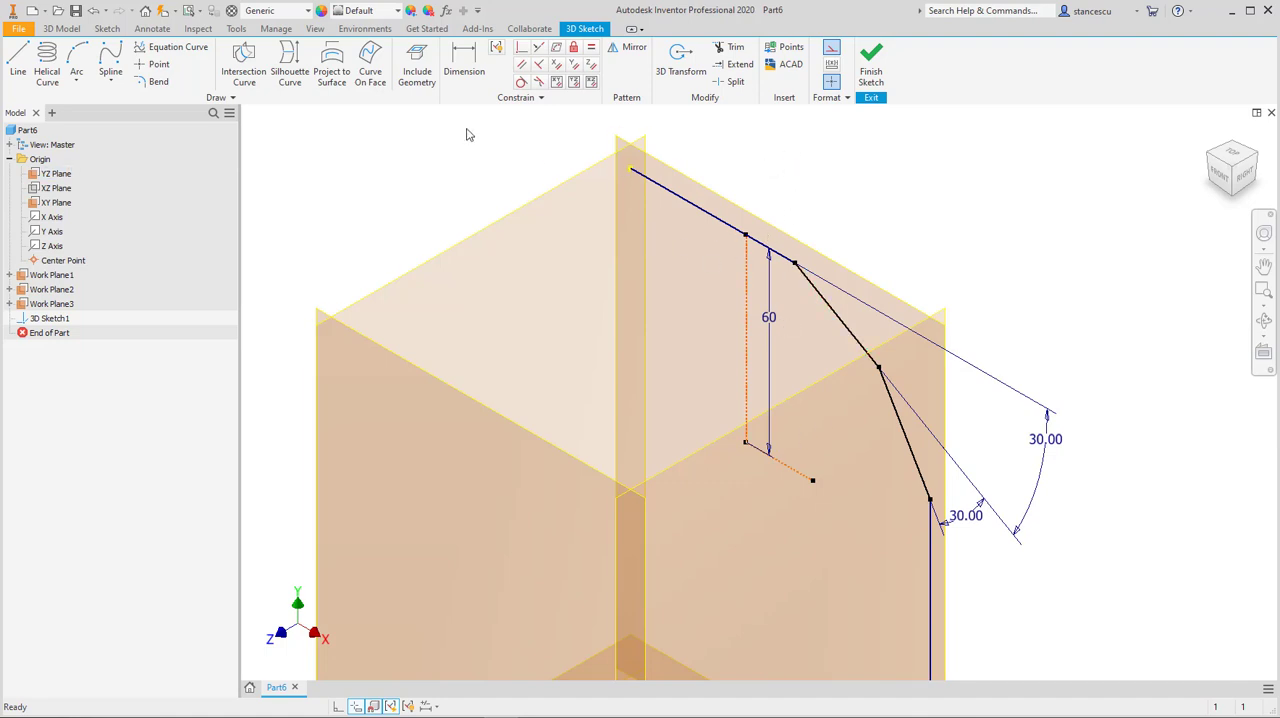
Step: Constrain the free end of the second construction line onto the vertical path segment with the Coincident constraint
left_click(521, 48)
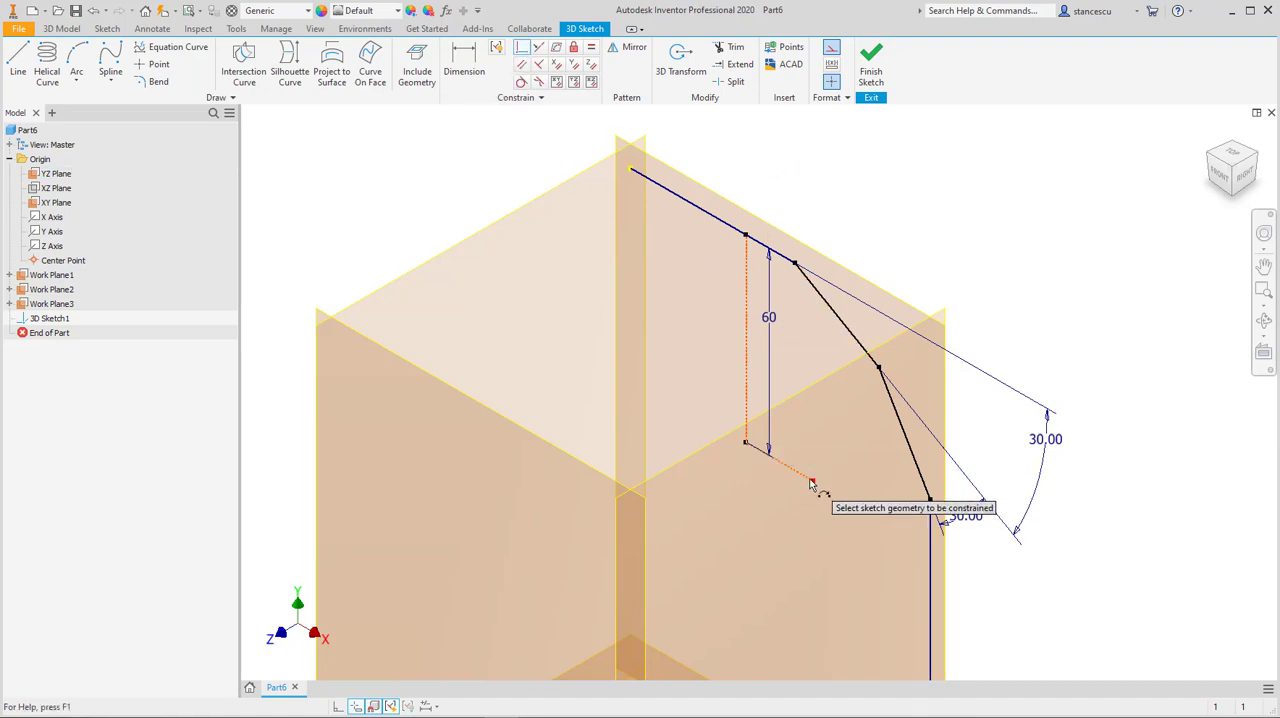
left_click(814, 482)
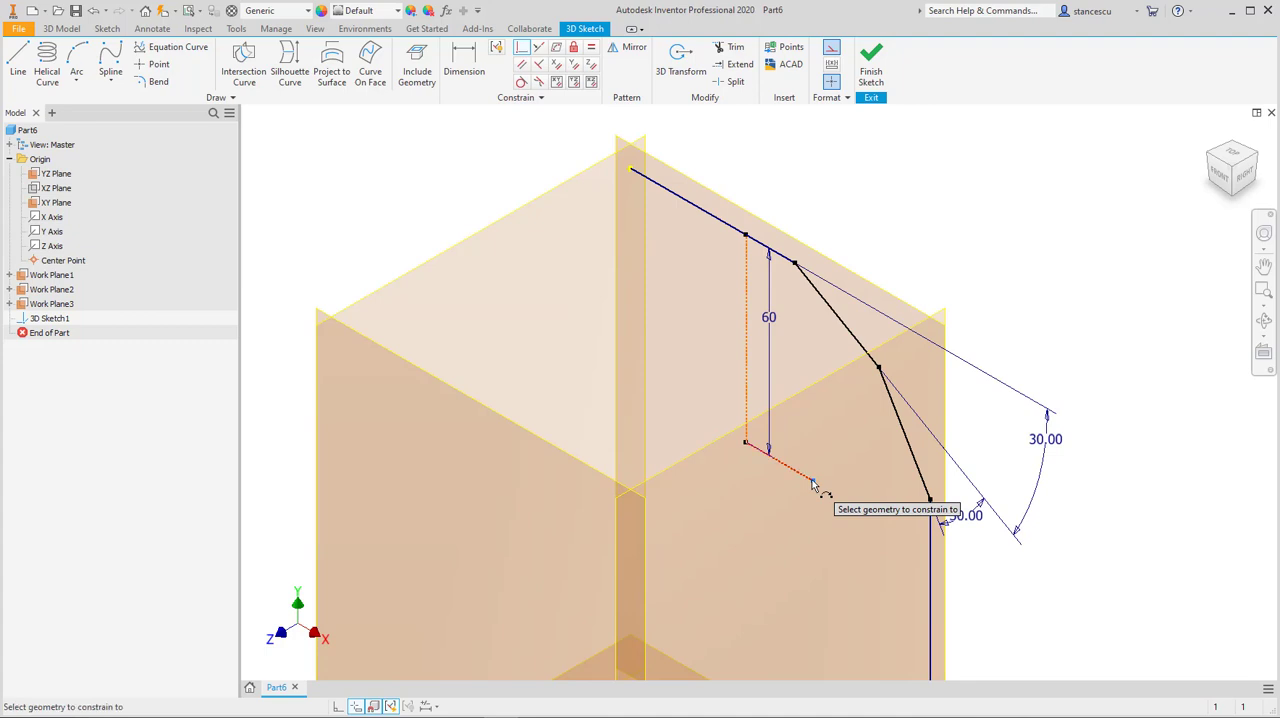
left_click(930, 586)
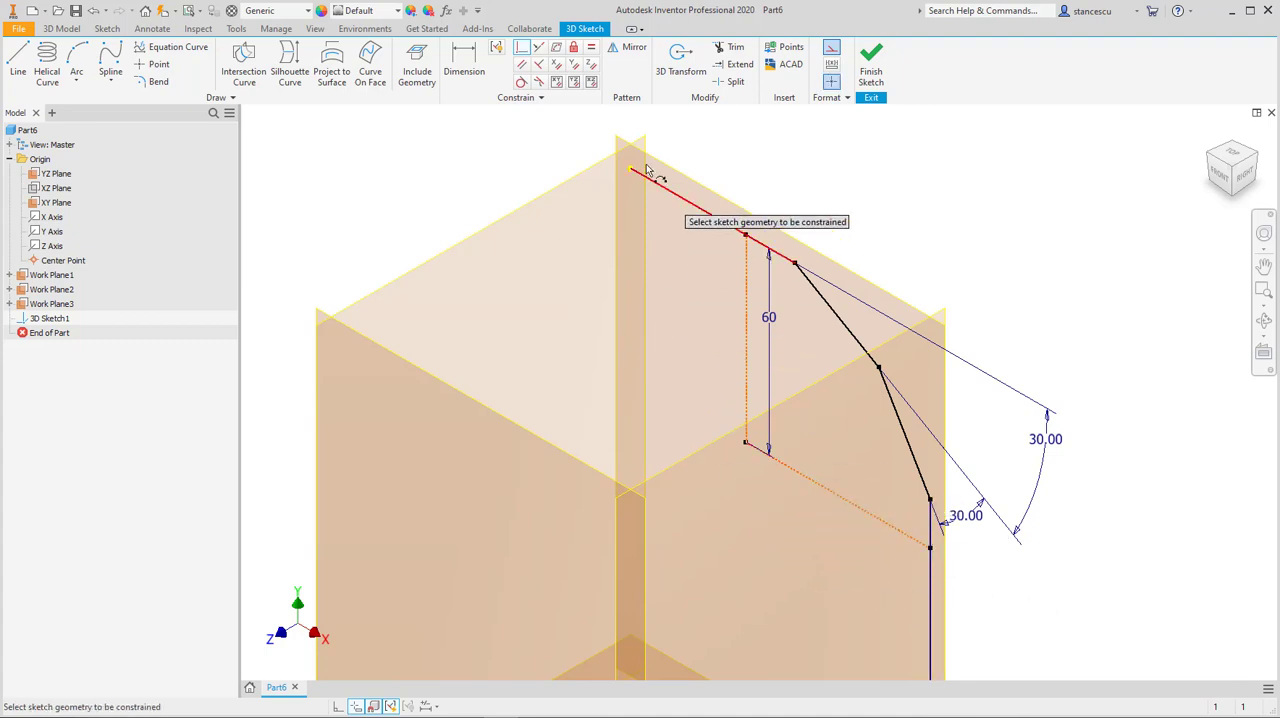
Step: Make the two perpendicular construction lines of the upper bend the same length with the Equal constraint
left_click(591, 49)
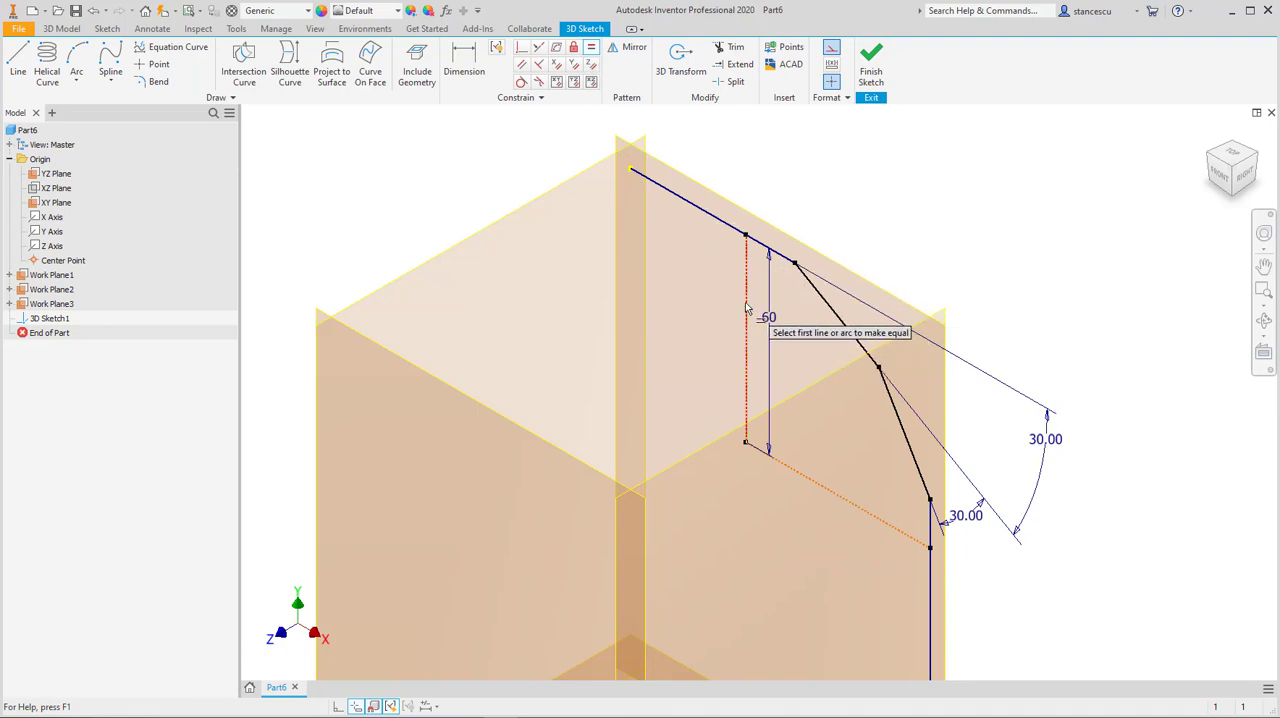
left_click(747, 355)
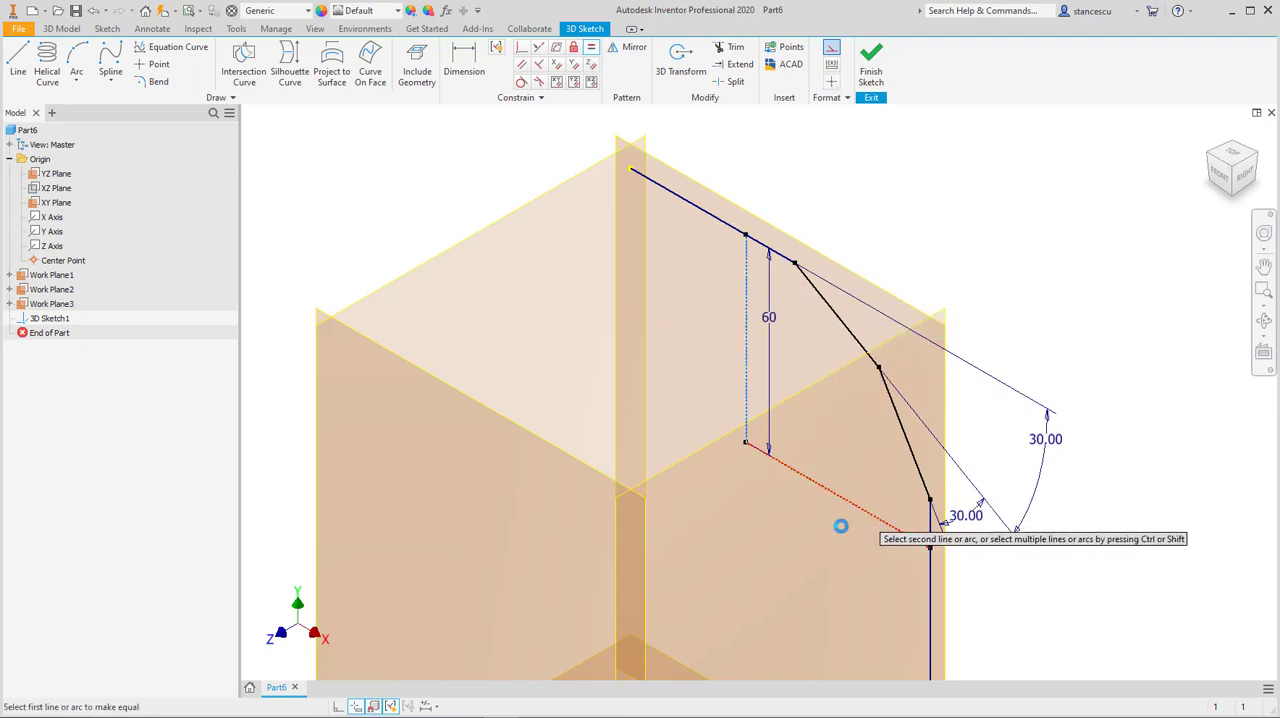
middle_click_drag(746, 563, 725, 482)
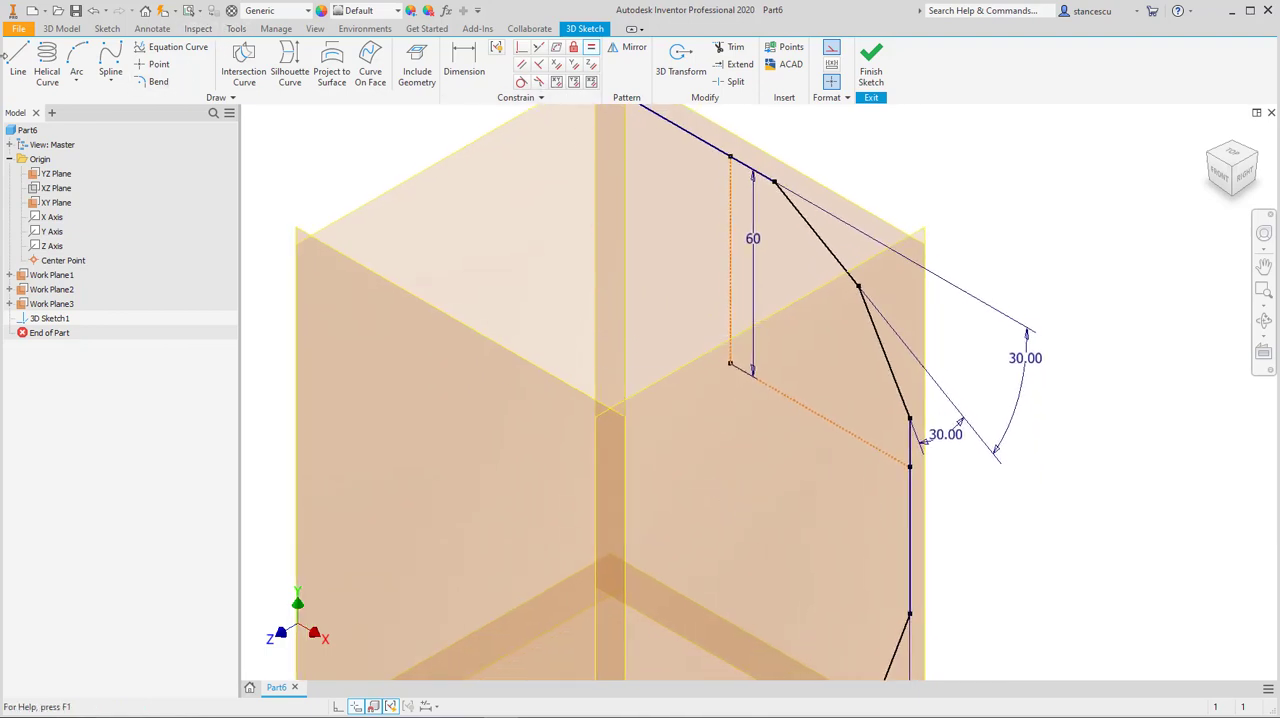
Step: Draw construction lines from the upper bend's centre point to the midpoints of its two angled segments
left_click(18, 62)
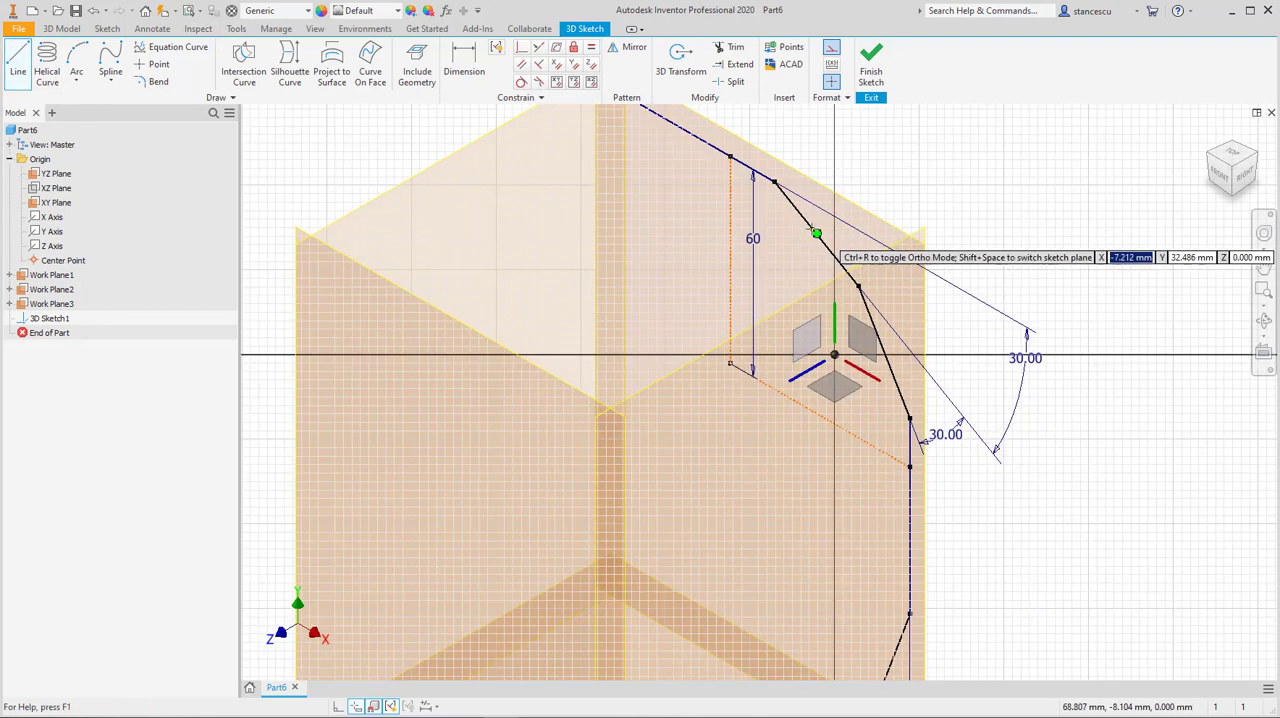
left_click(816, 234)
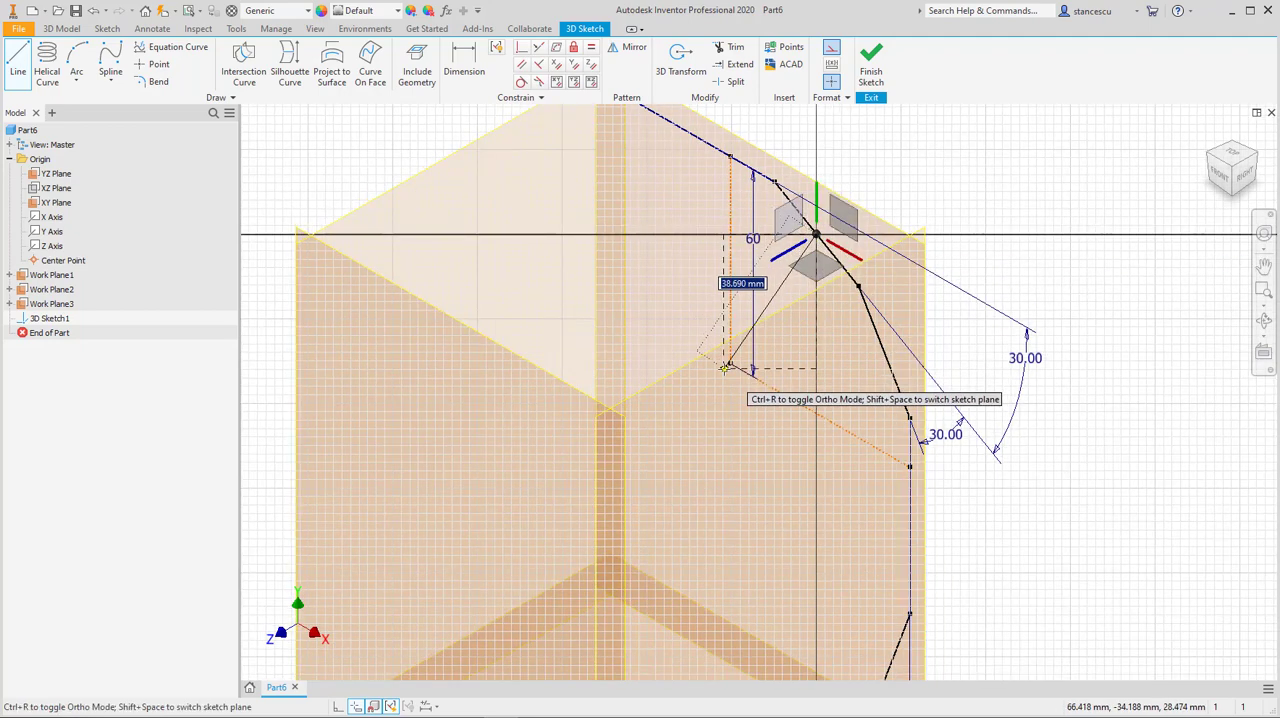
left_click(730, 362)
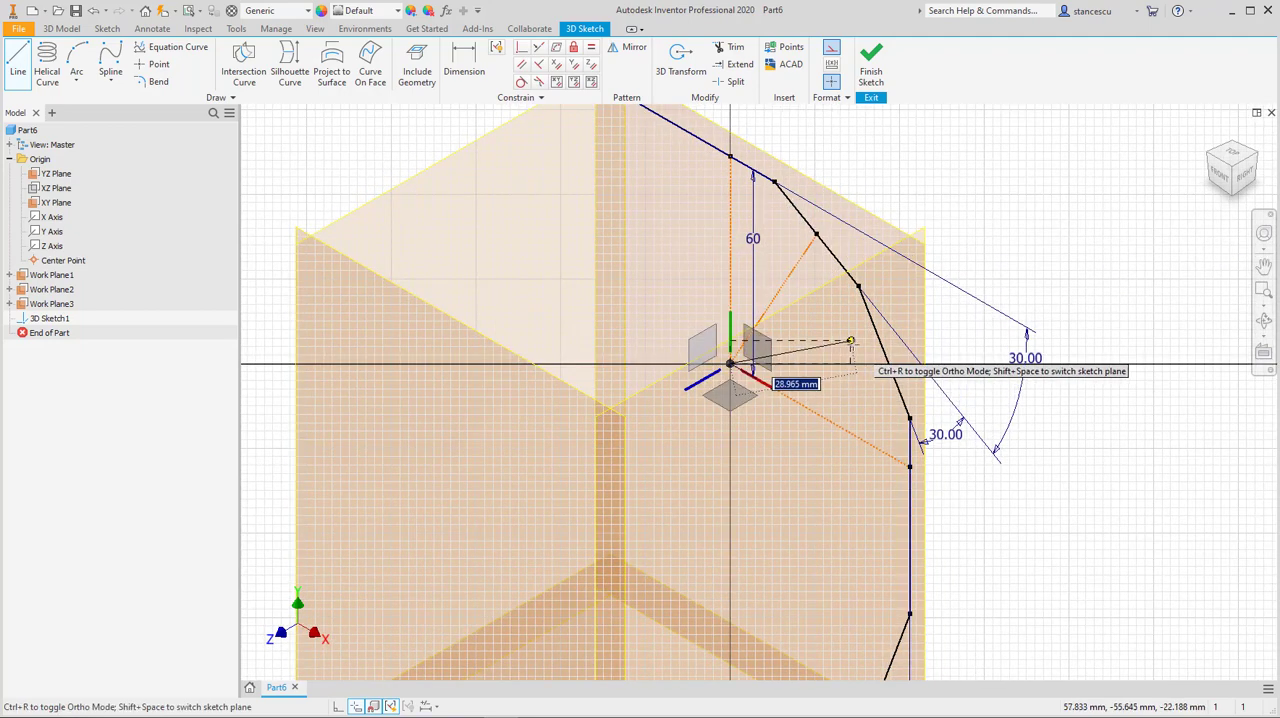
left_click(884, 352)
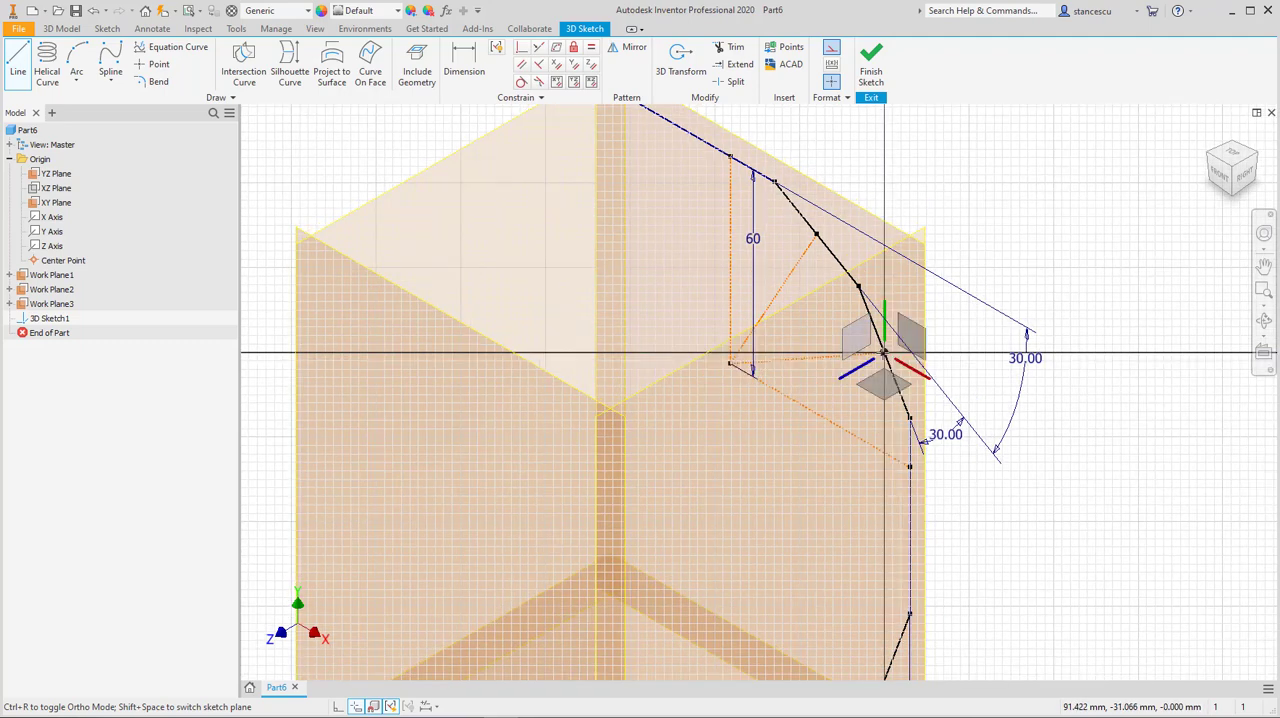
key("Escape")
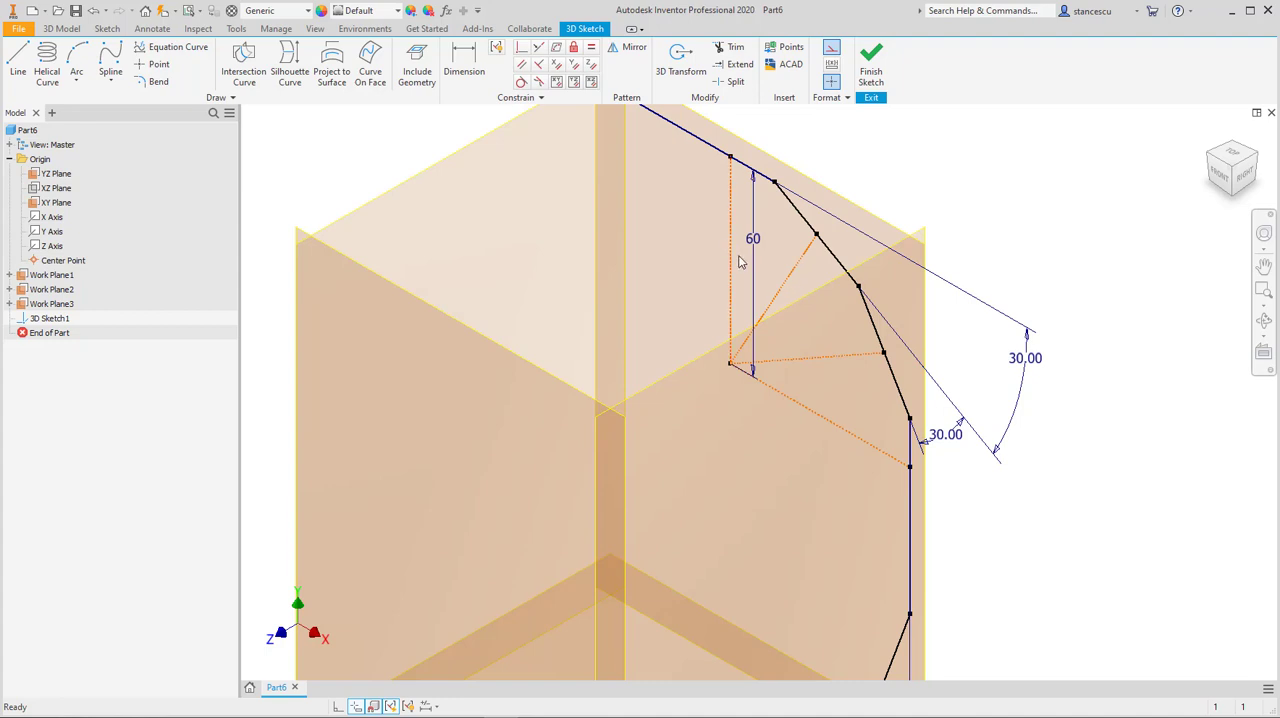
Step: Move the 60 mm dimension clear of the bend and make both midpoint construction lines equal to the vertical construction line
mouse_move(754, 242)
left_mouse_down()
mouse_move(659, 216)
mouse_move(693, 236)
left_mouse_up()
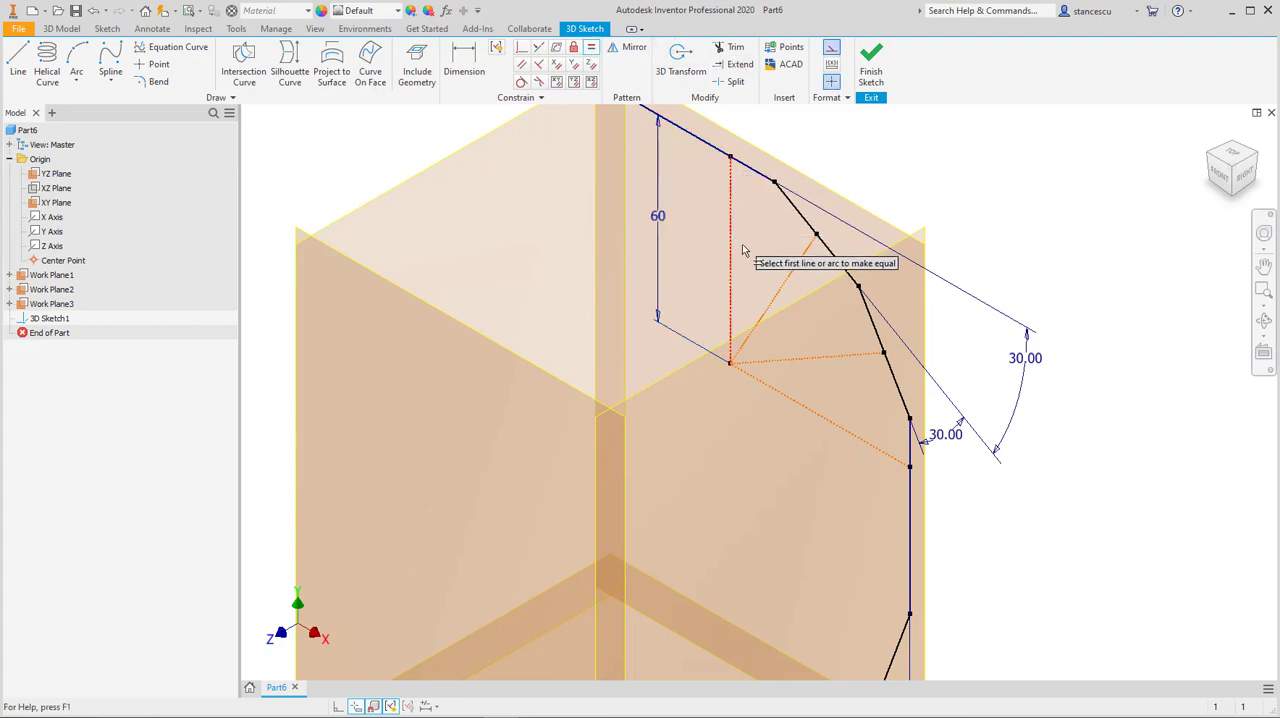
left_click(785, 277)
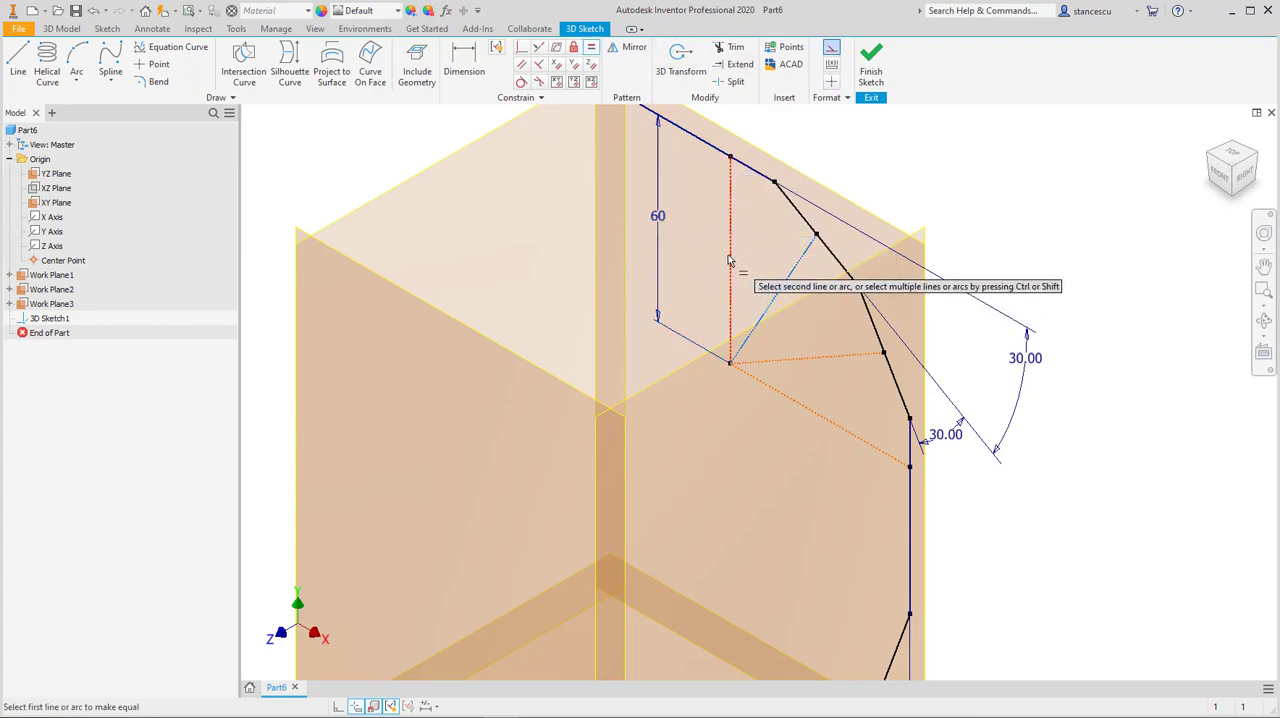
left_click(729, 252)
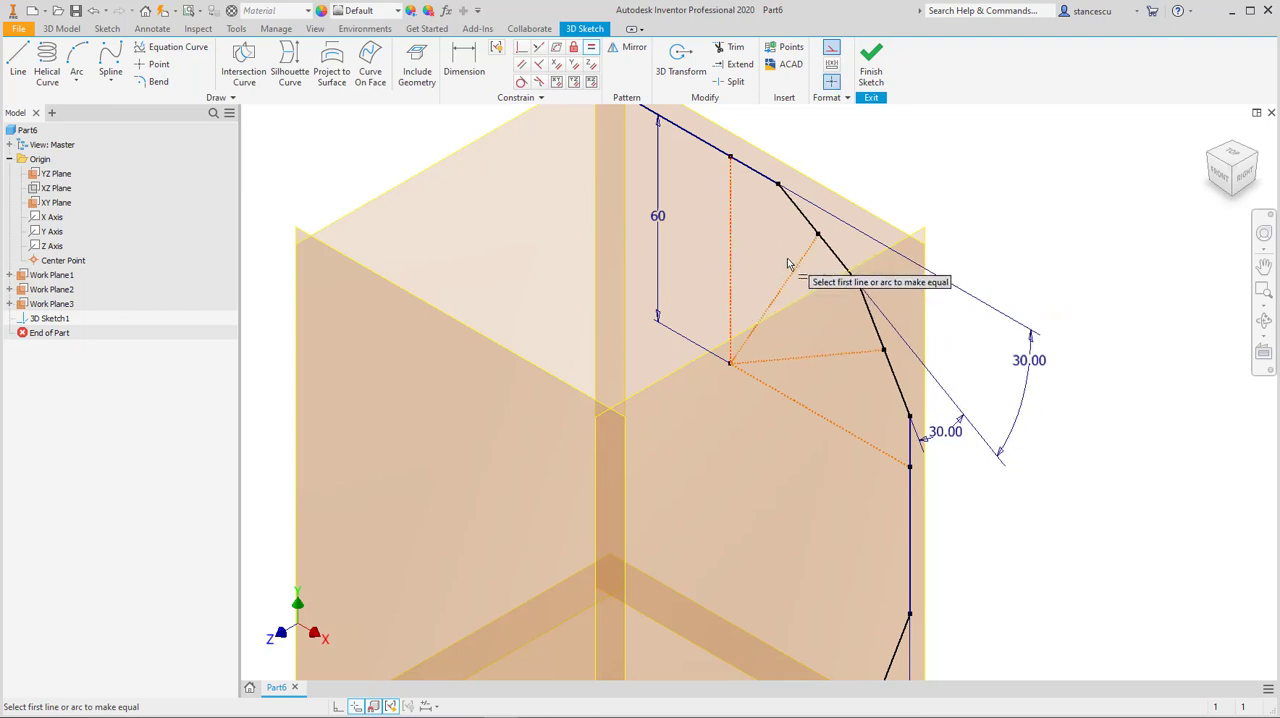
left_click(805, 360)
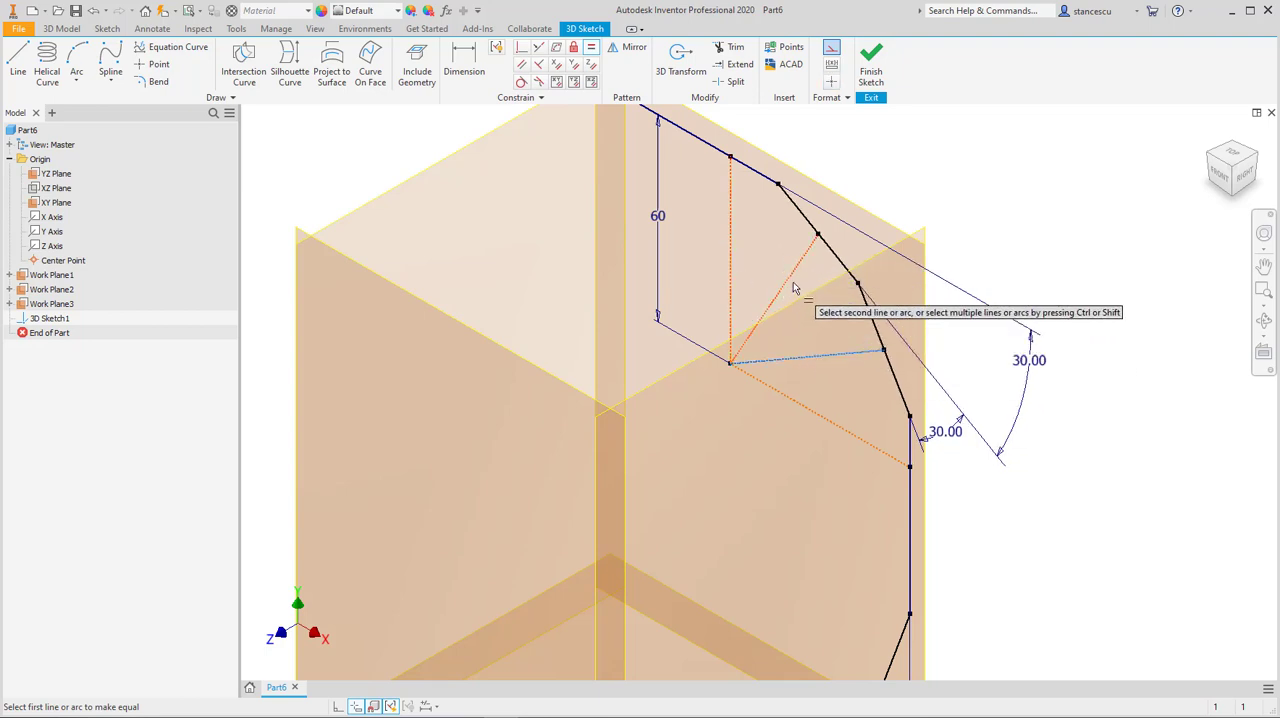
left_click(760, 337)
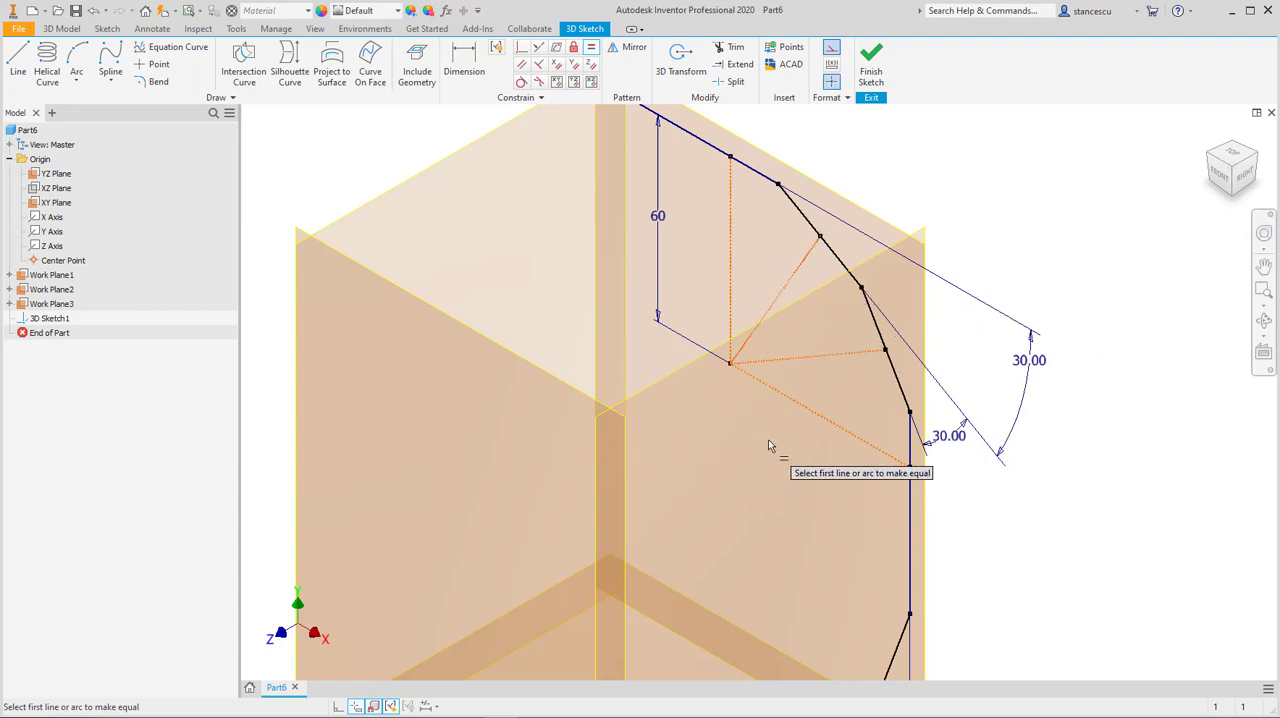
Step: Inspect the upper bend's construction lines and the lower bend of the path from several angles
scroll(768, 440, "up", 2)
middle_click_drag(768, 440, 820, 382, "shift")
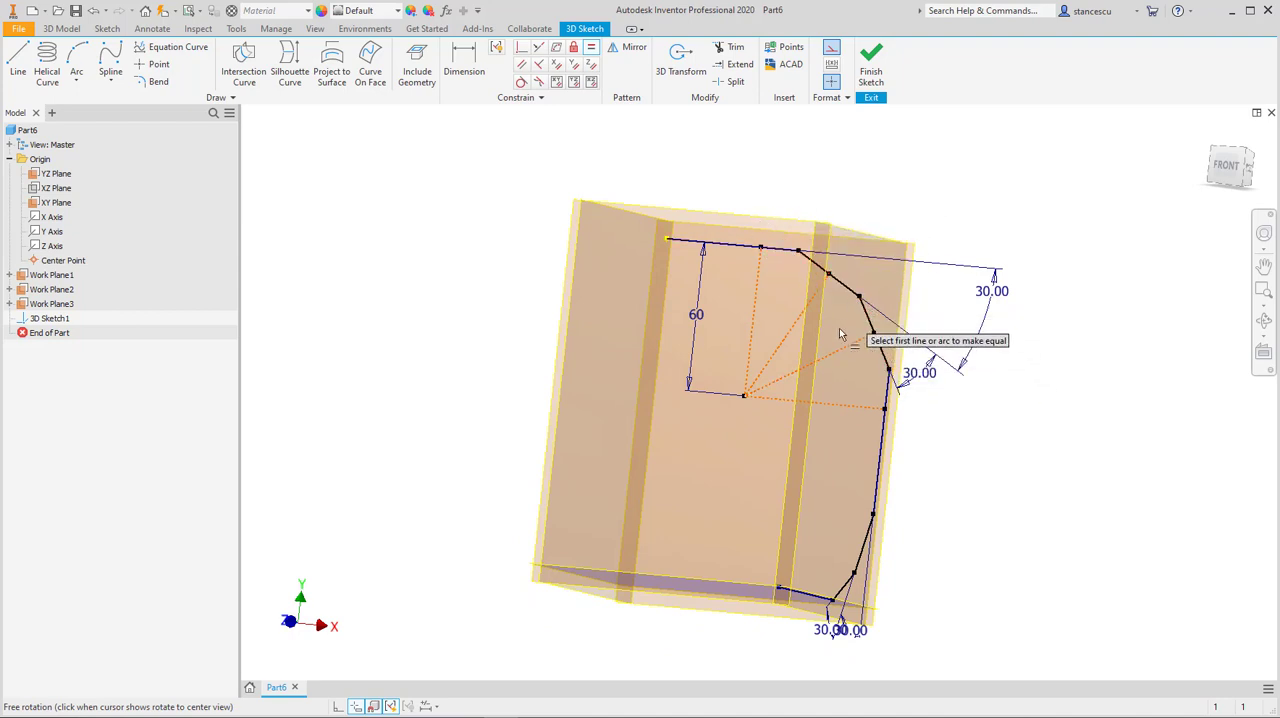
mouse_move(794, 428)
middle_mouse_down("shift")
mouse_move(663, 466)
mouse_move(770, 446)
middle_mouse_up("shift")
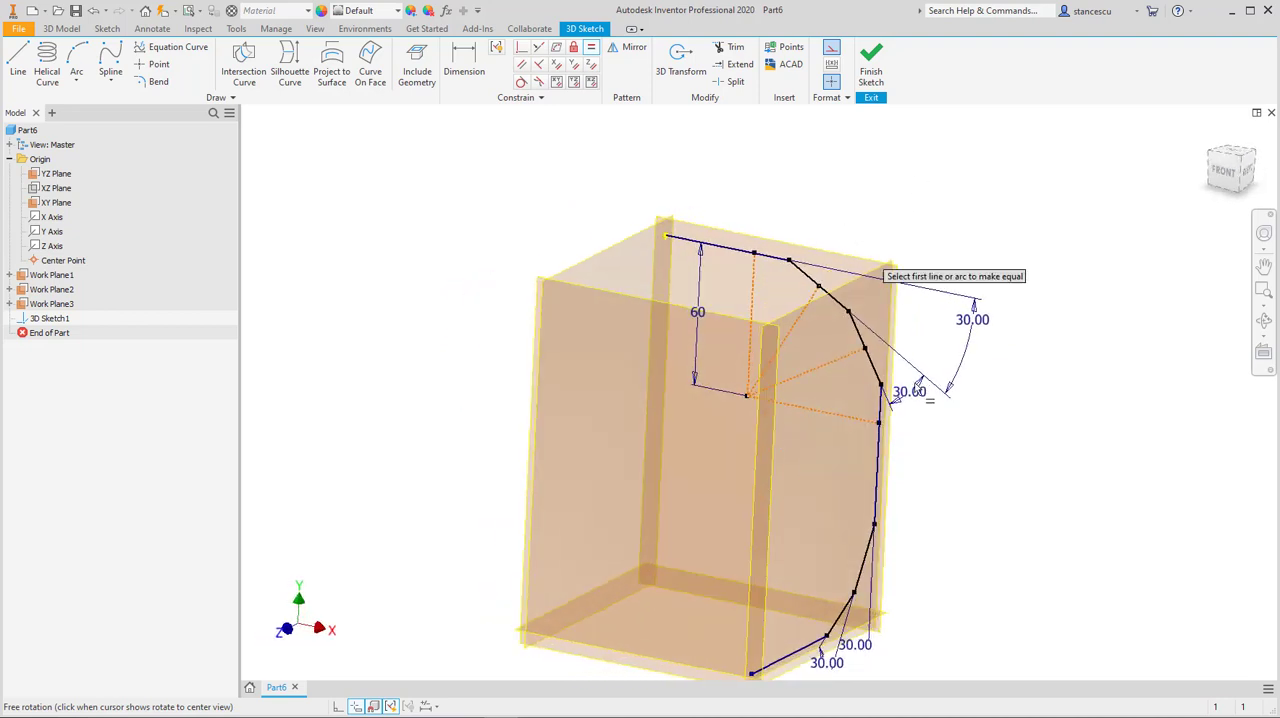
middle_click_drag(855, 433, 815, 290)
scroll(787, 428, "up", 3)
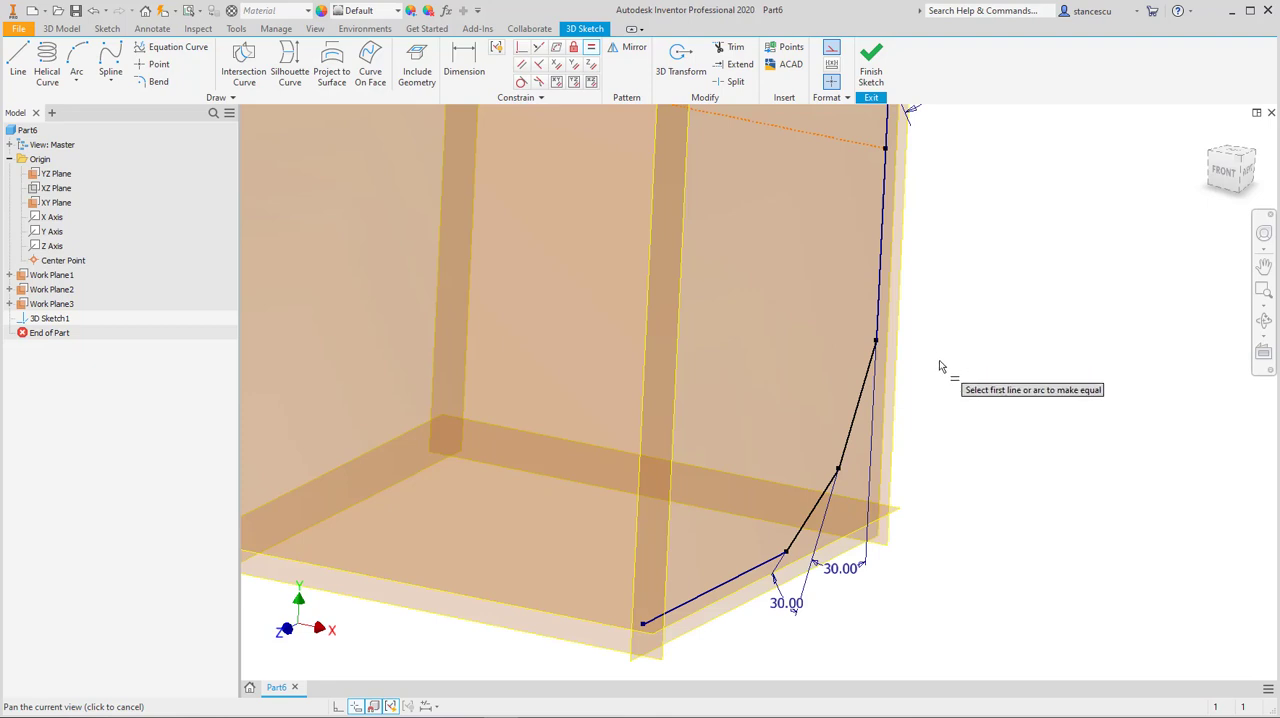
middle_click_drag(886, 440, 890, 413)
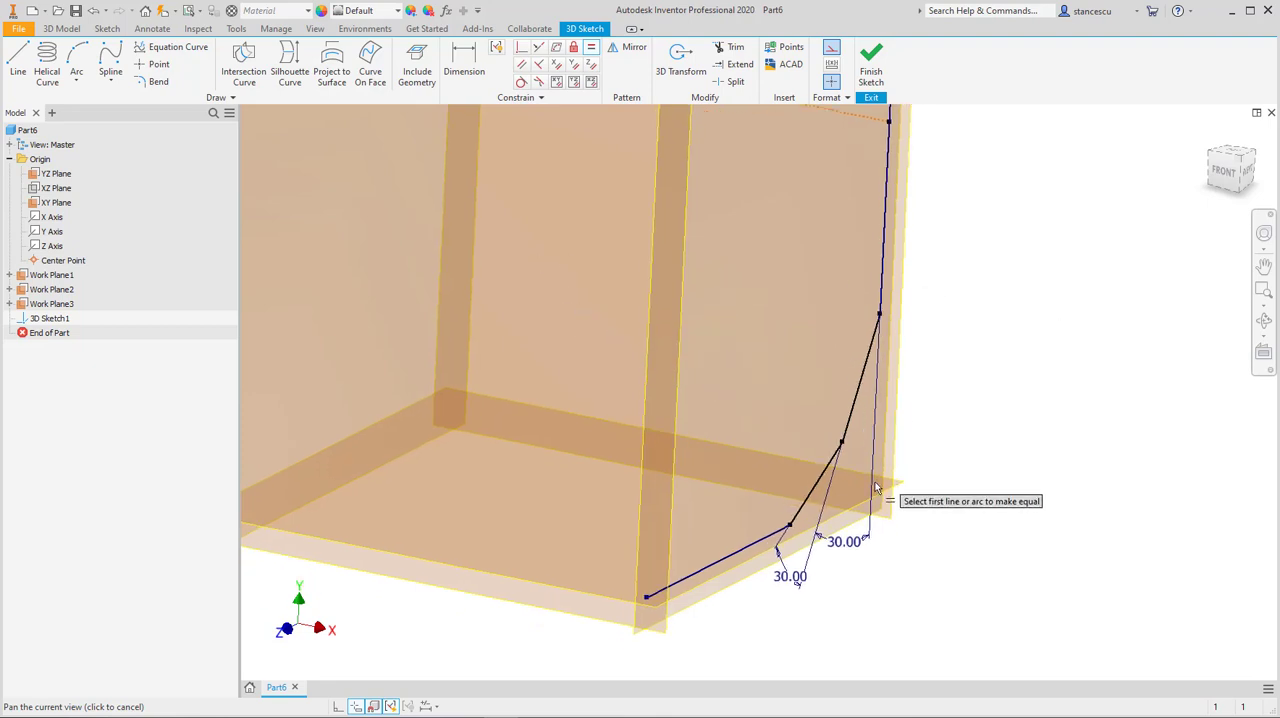
scroll(957, 295, "down", 3)
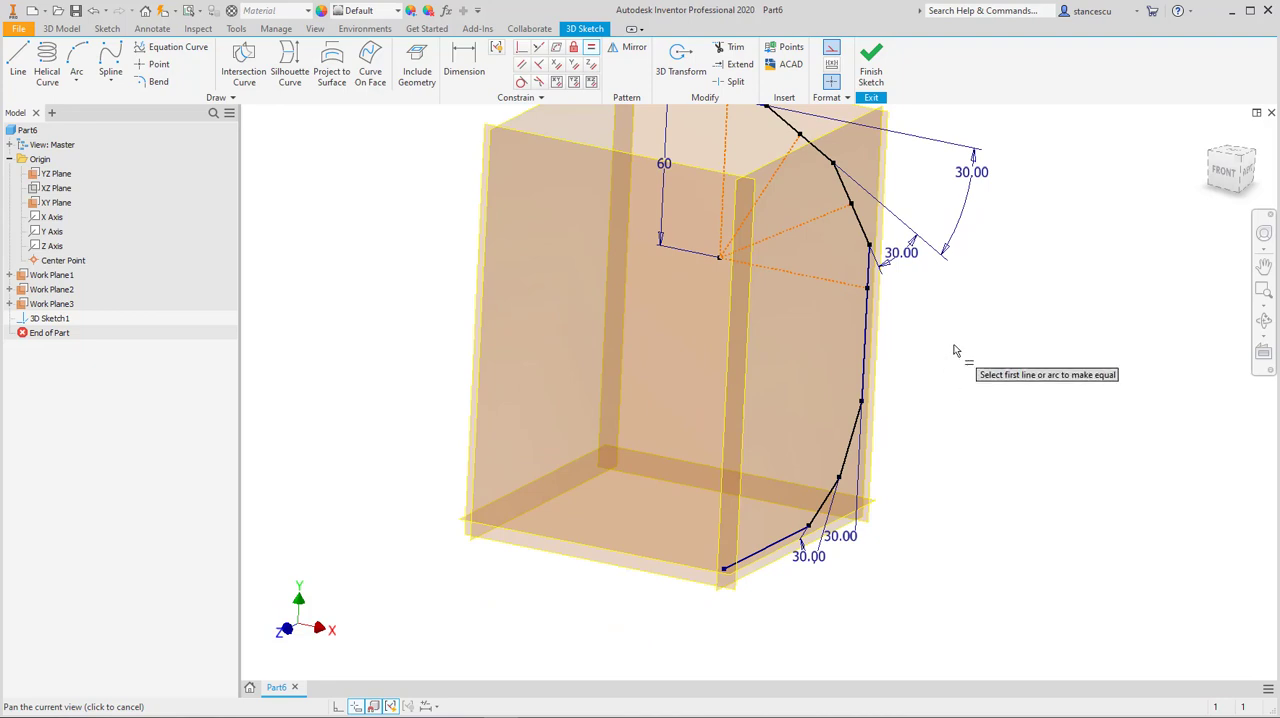
key("Escape")
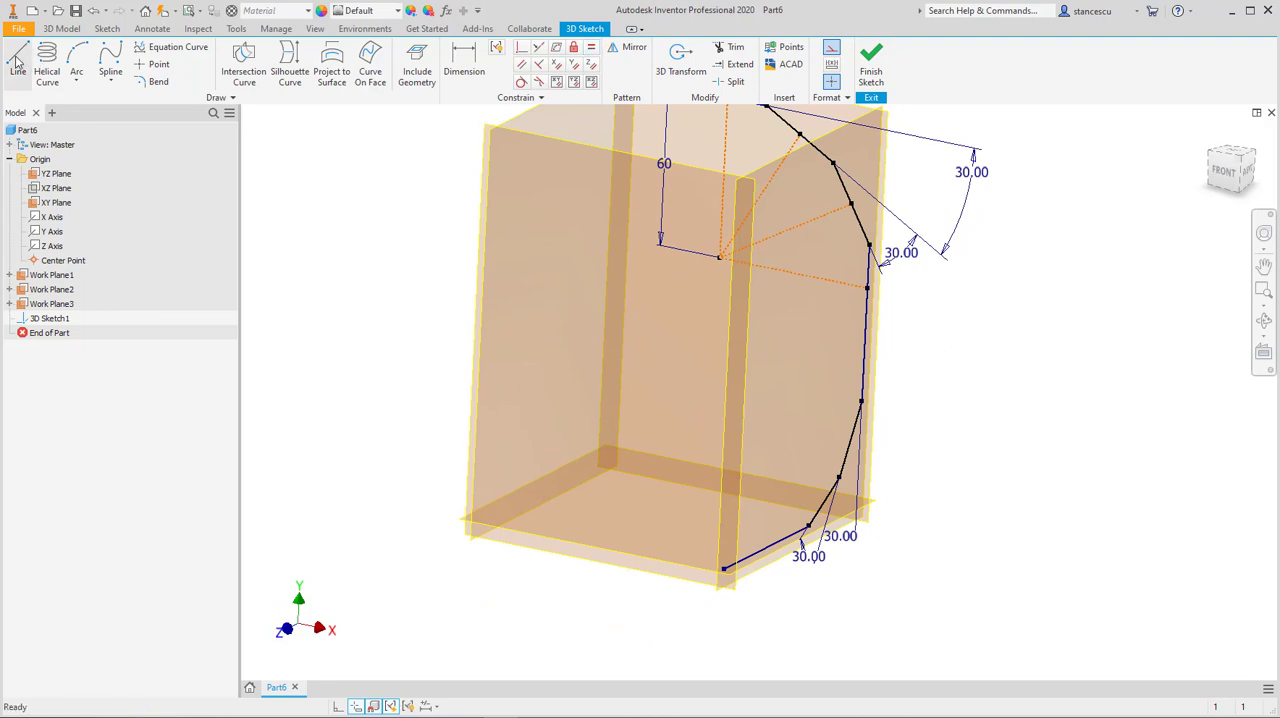
Step: Draw a vertical construction line about 55 mm long up from the lower straight segment, and another about 57 mm long to the vertical segment
left_click(17, 60)
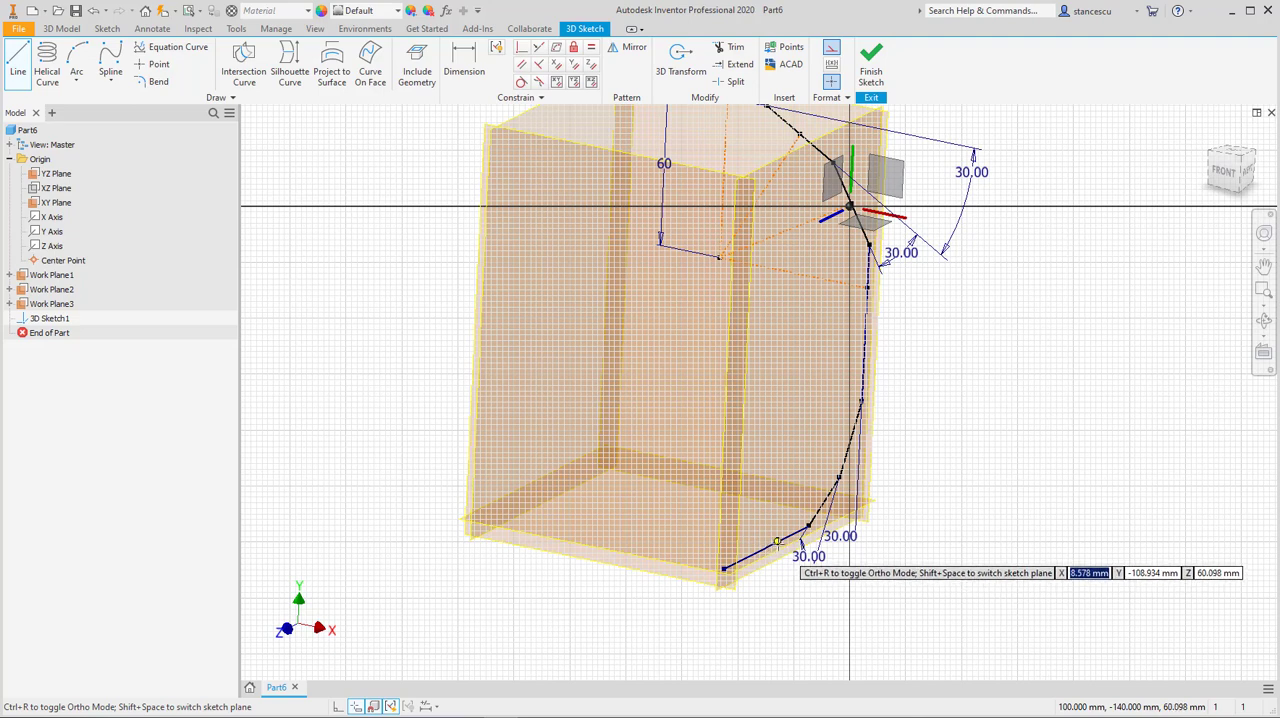
key("F6")
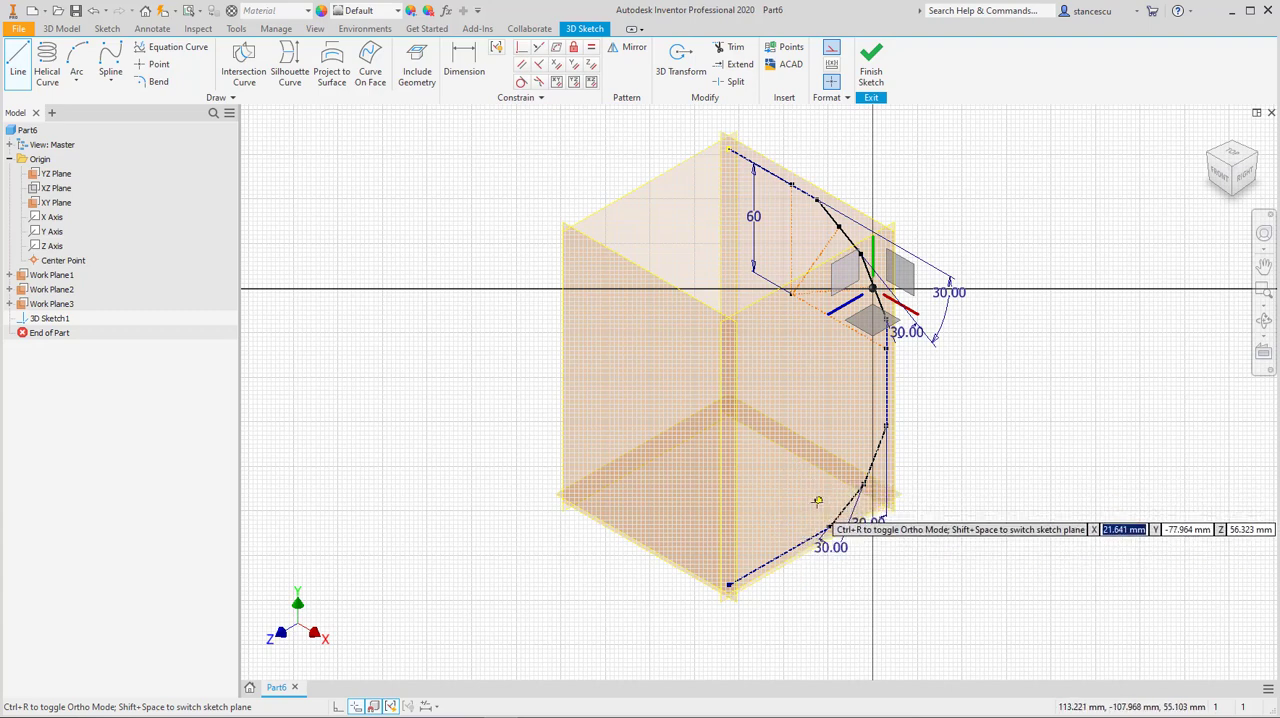
left_click(797, 547)
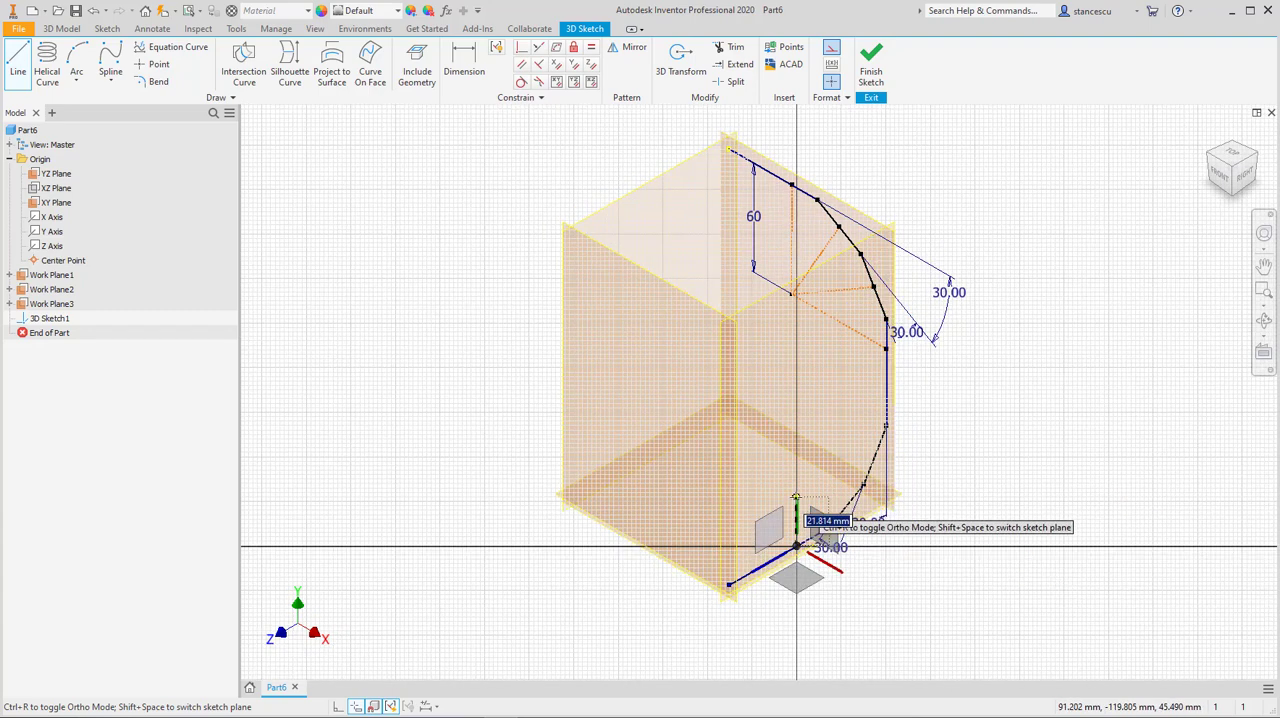
key("shift+space")
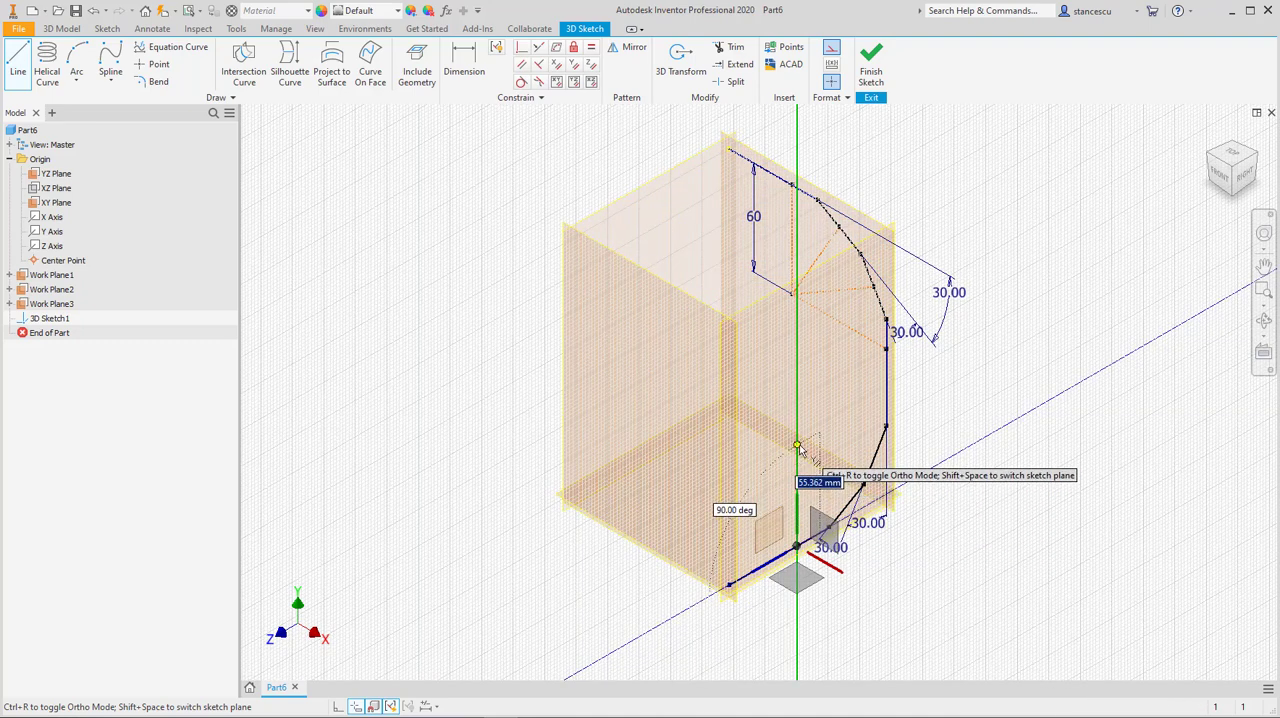
left_click(798, 446)
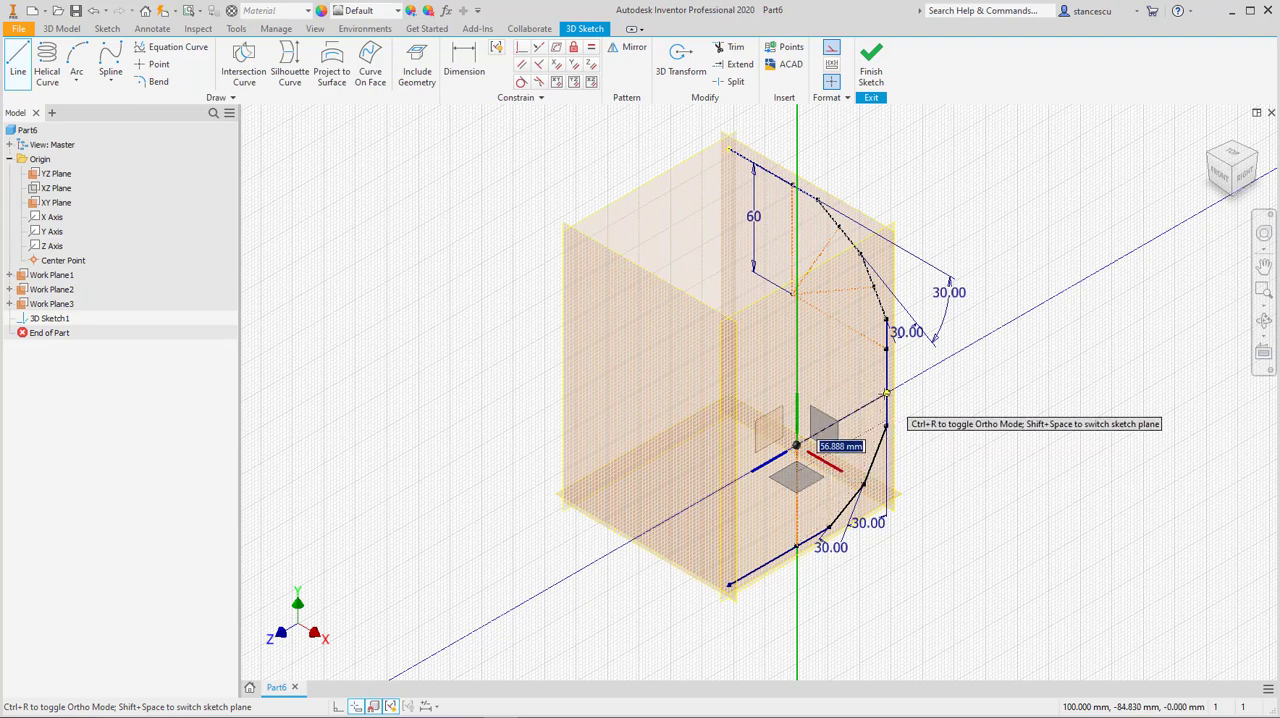
left_click(886, 393)
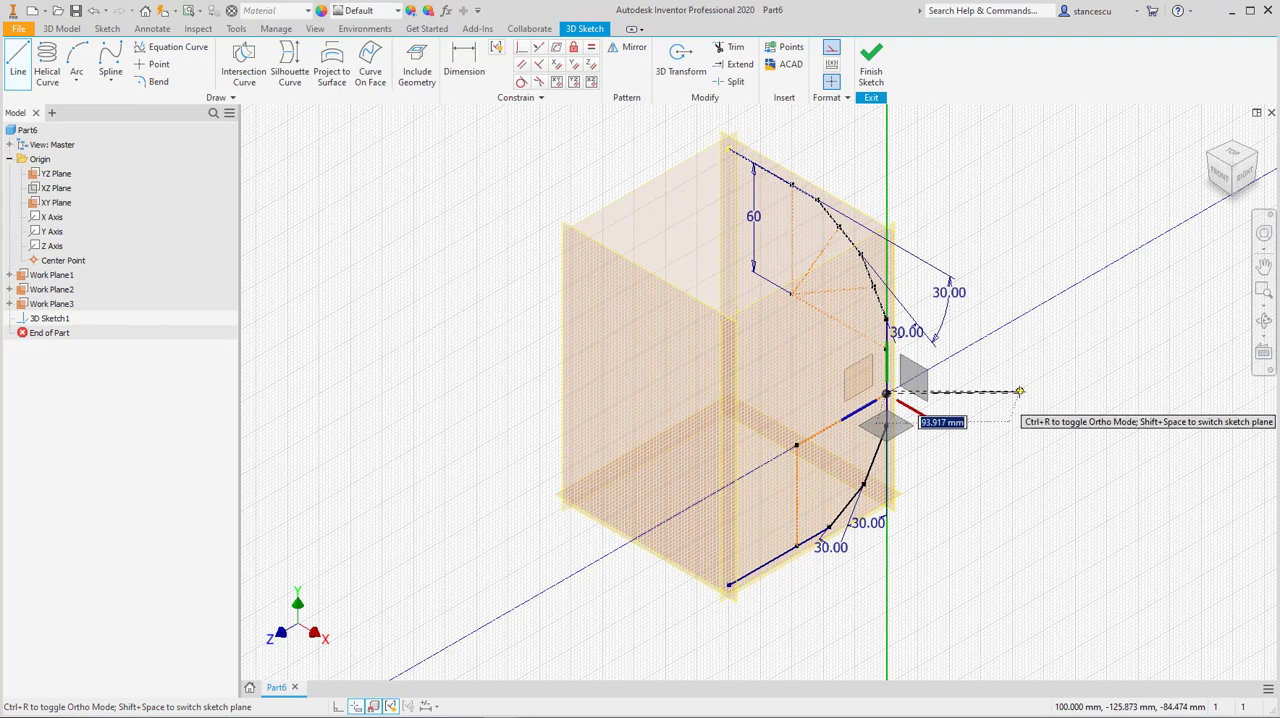
key("Escape")
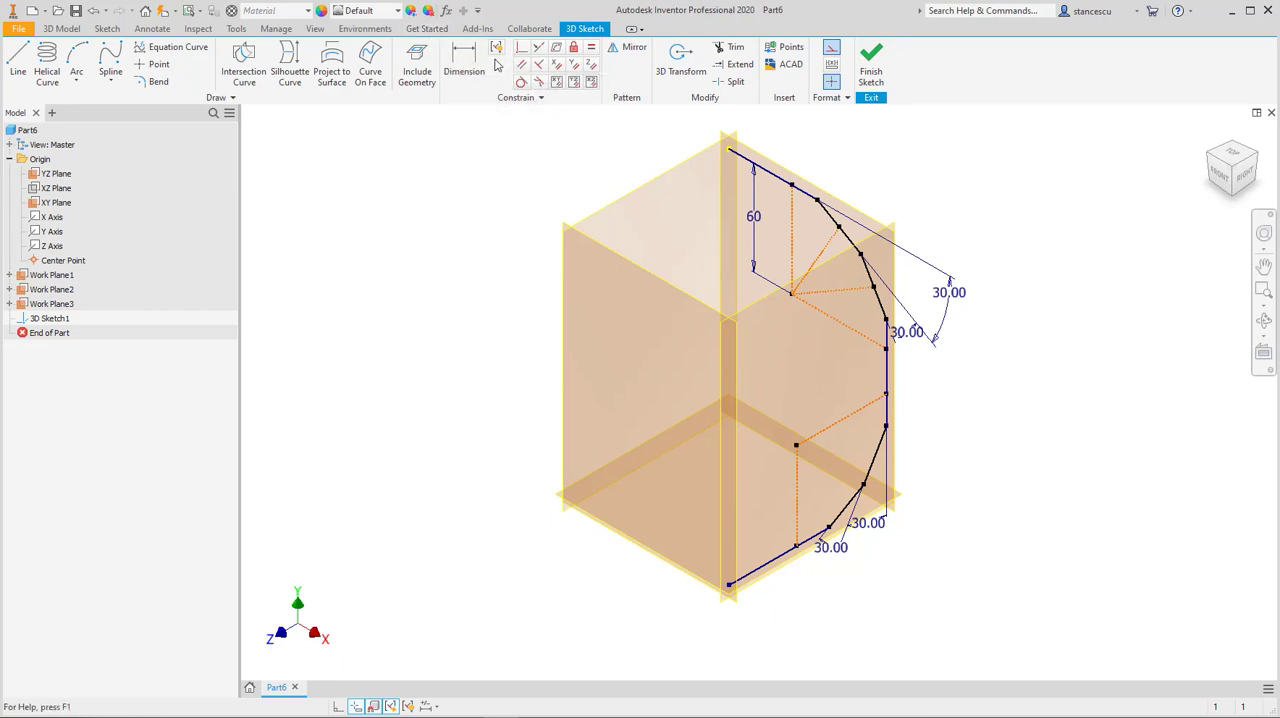
Step: Dimension the lower bend's vertical construction line to 60 mm
left_click(463, 62)
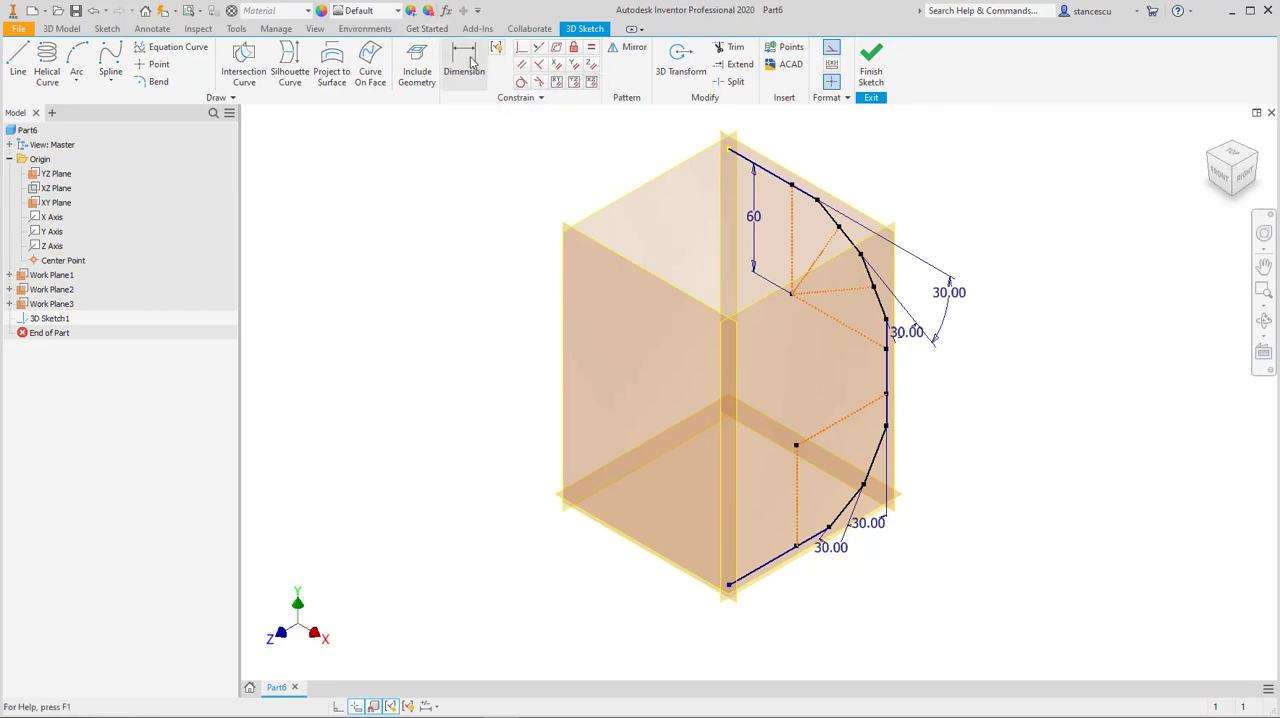
left_click(797, 488)
left_click(777, 495)
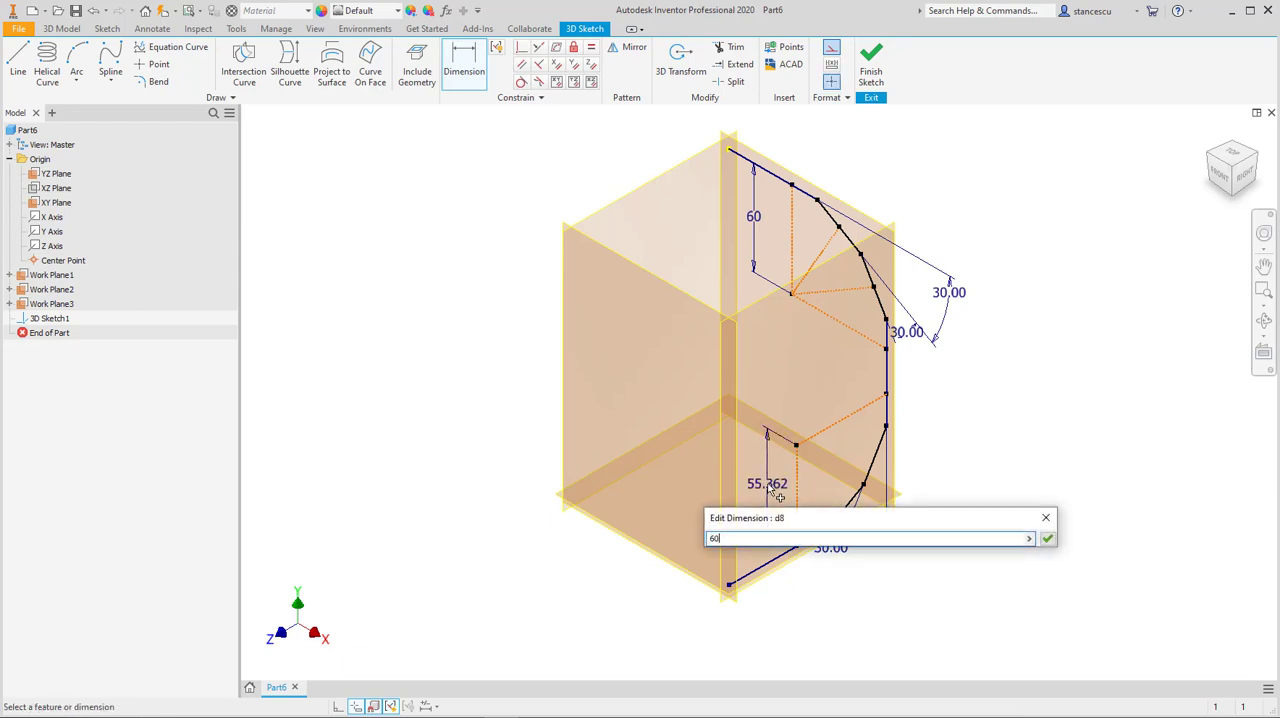
type("60")
key("Return")
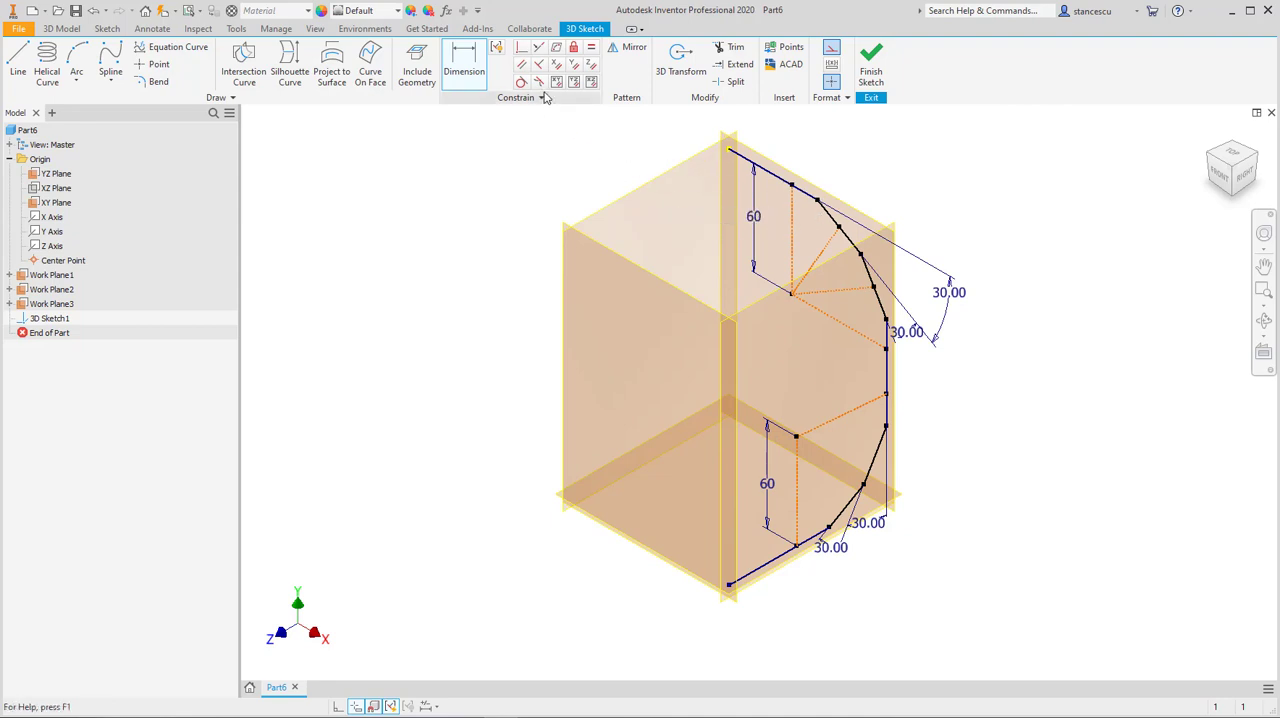
Step: Make the lower bend's two construction lines the same length with the Equal constraint
left_click(590, 50)
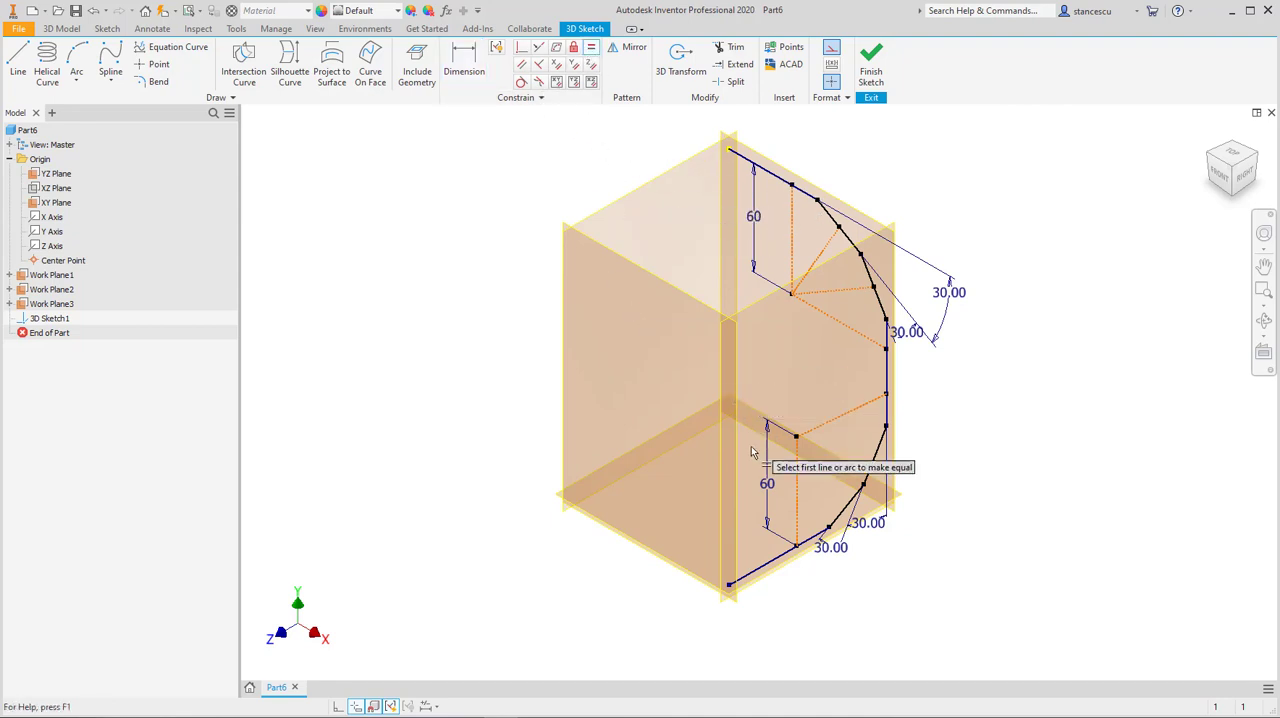
left_click(796, 494)
left_click(840, 423)
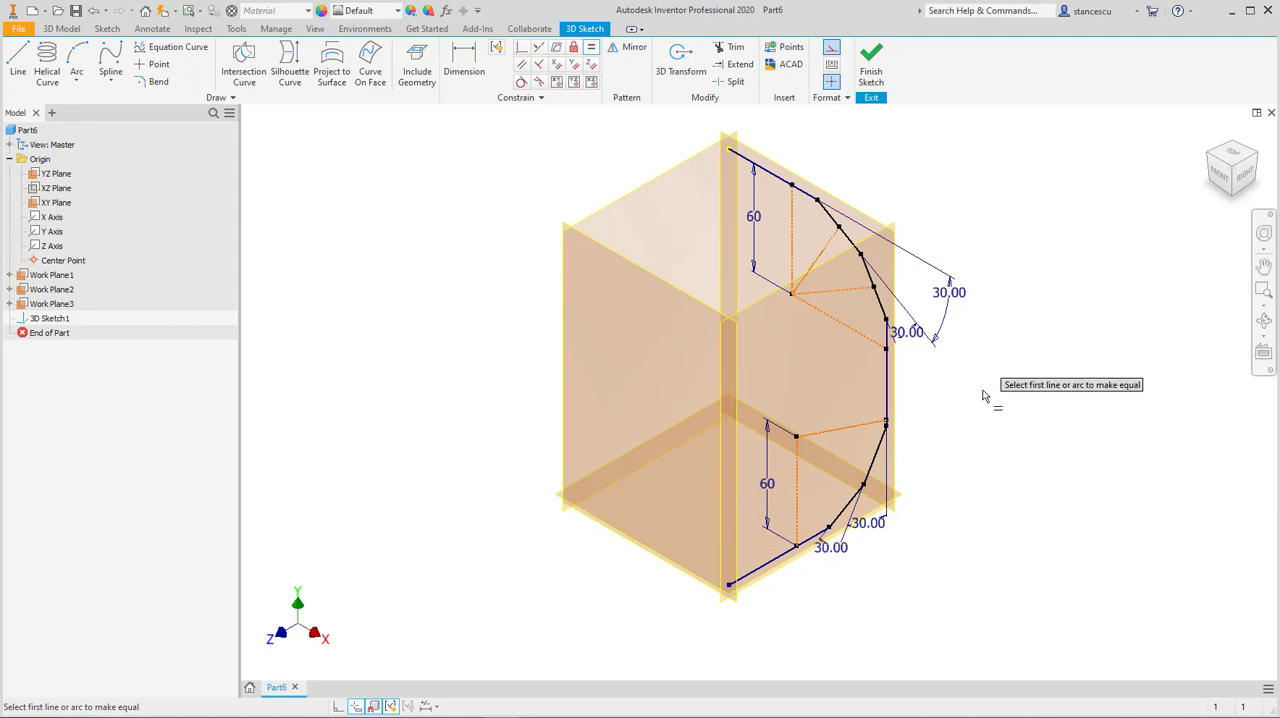
Step: Constrain the lower bend's second construction line perpendicular to the vertical path segment
scroll(986, 397, "down", 3)
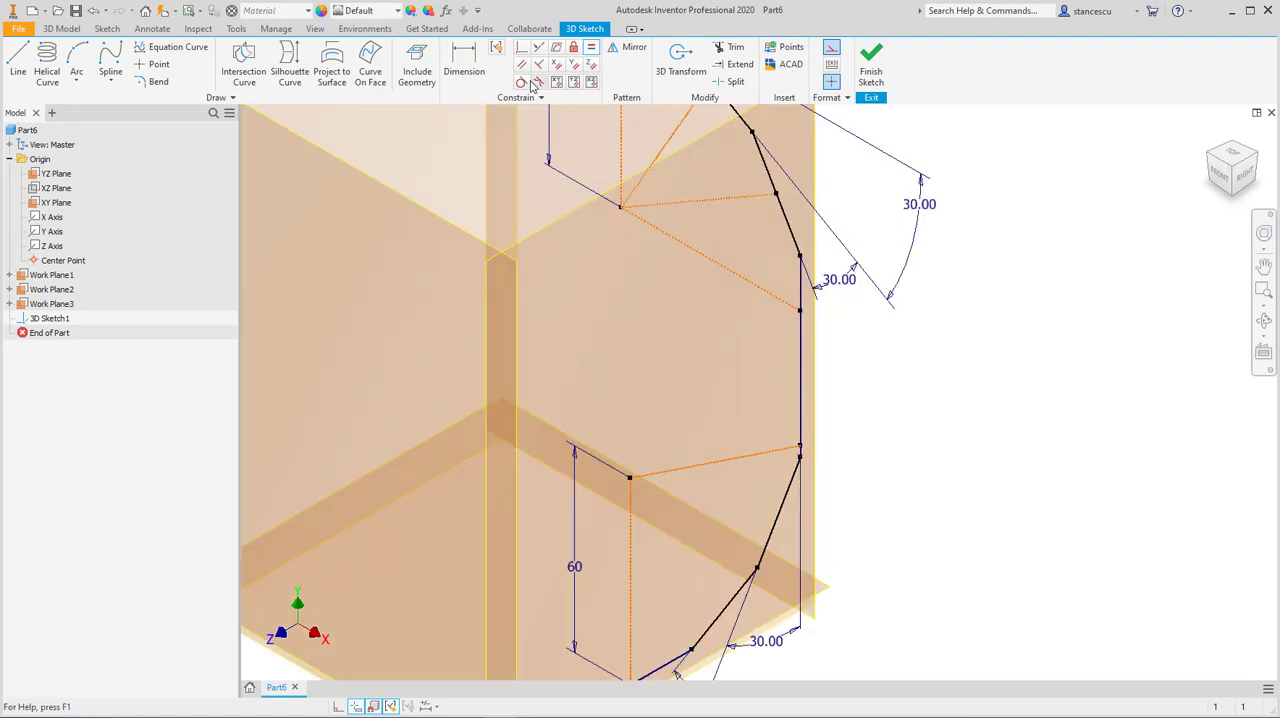
left_click(728, 463)
left_click(802, 388)
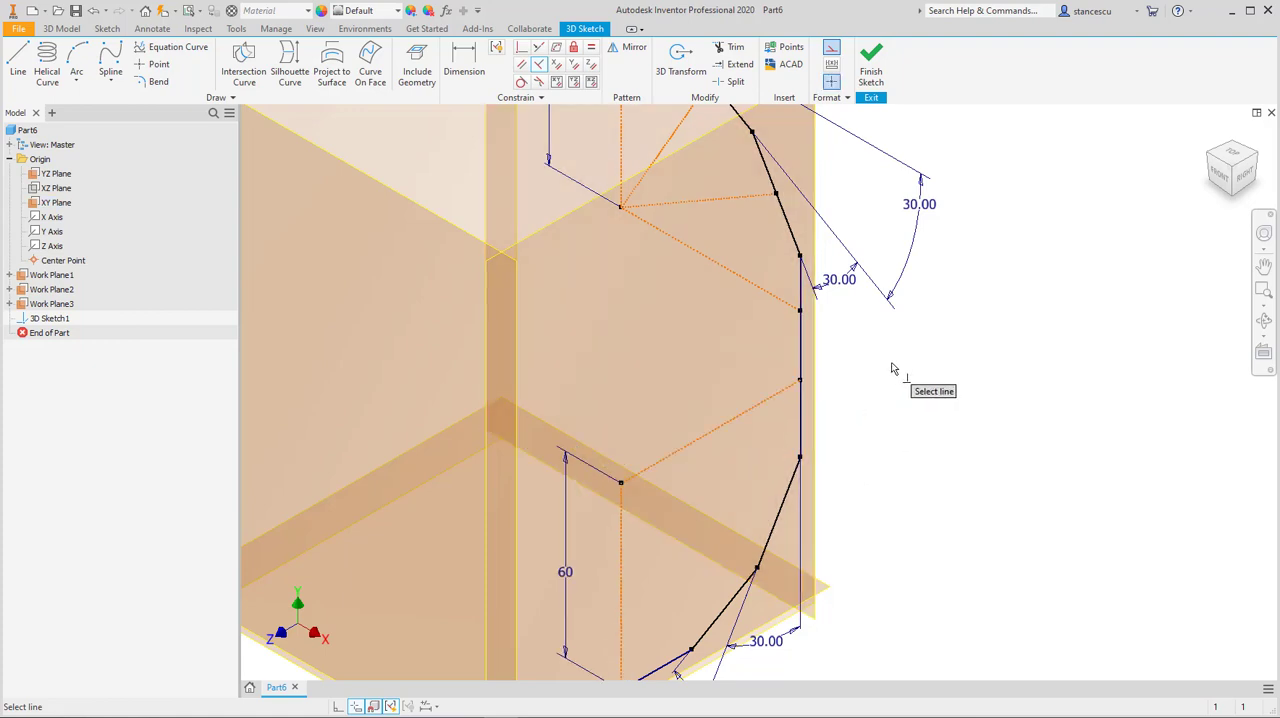
Step: Draw construction lines between the lower bend's centre point and the midpoints of its two angled segments
middle_click_drag(878, 376, 917, 260)
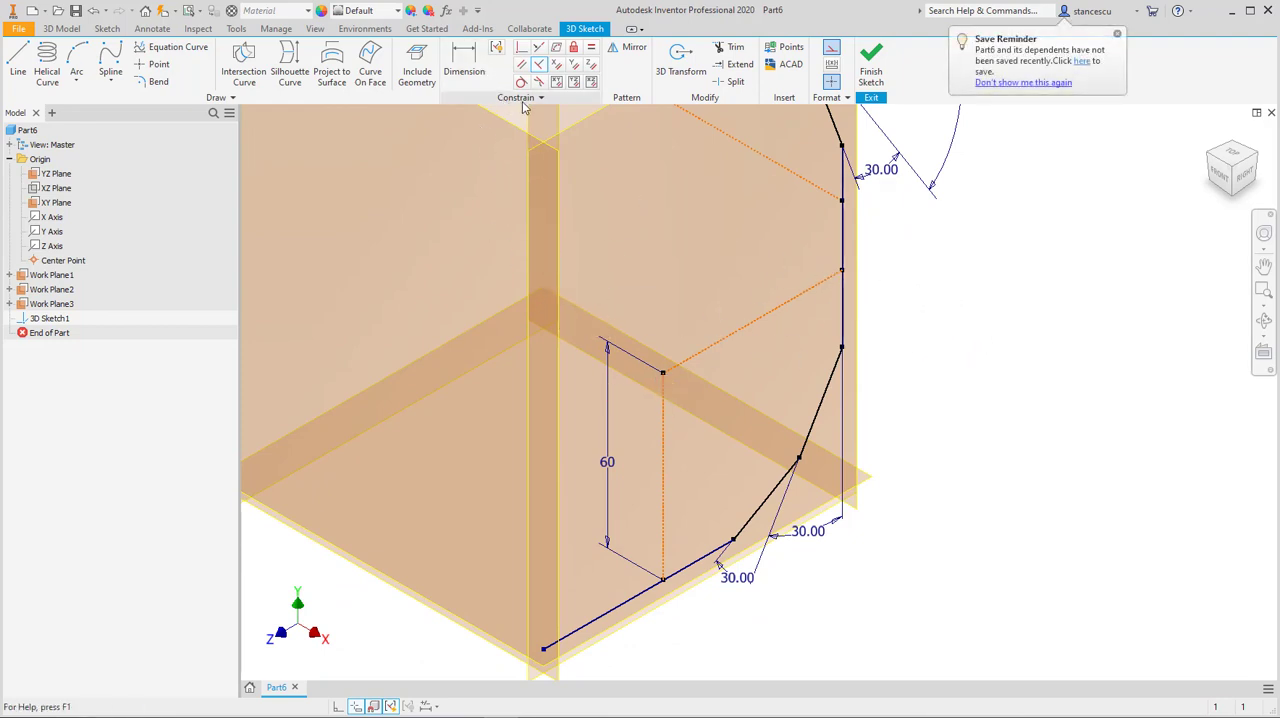
left_click(20, 70)
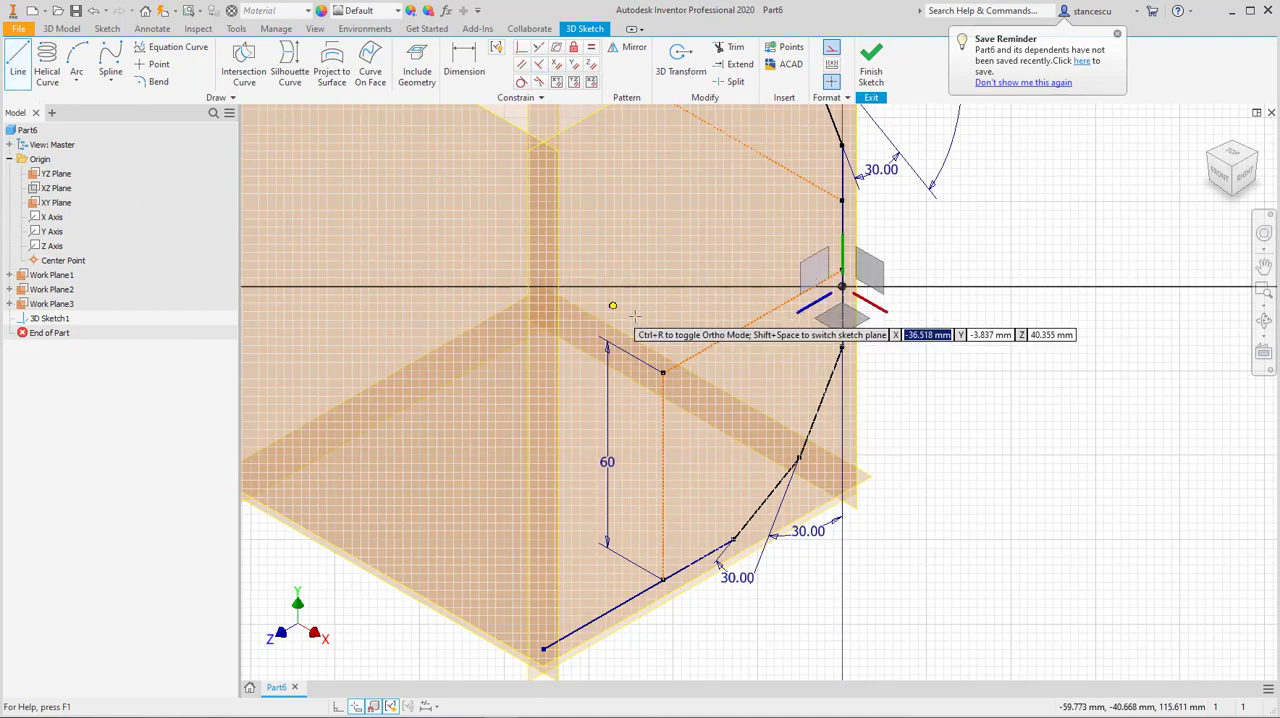
left_click(820, 404)
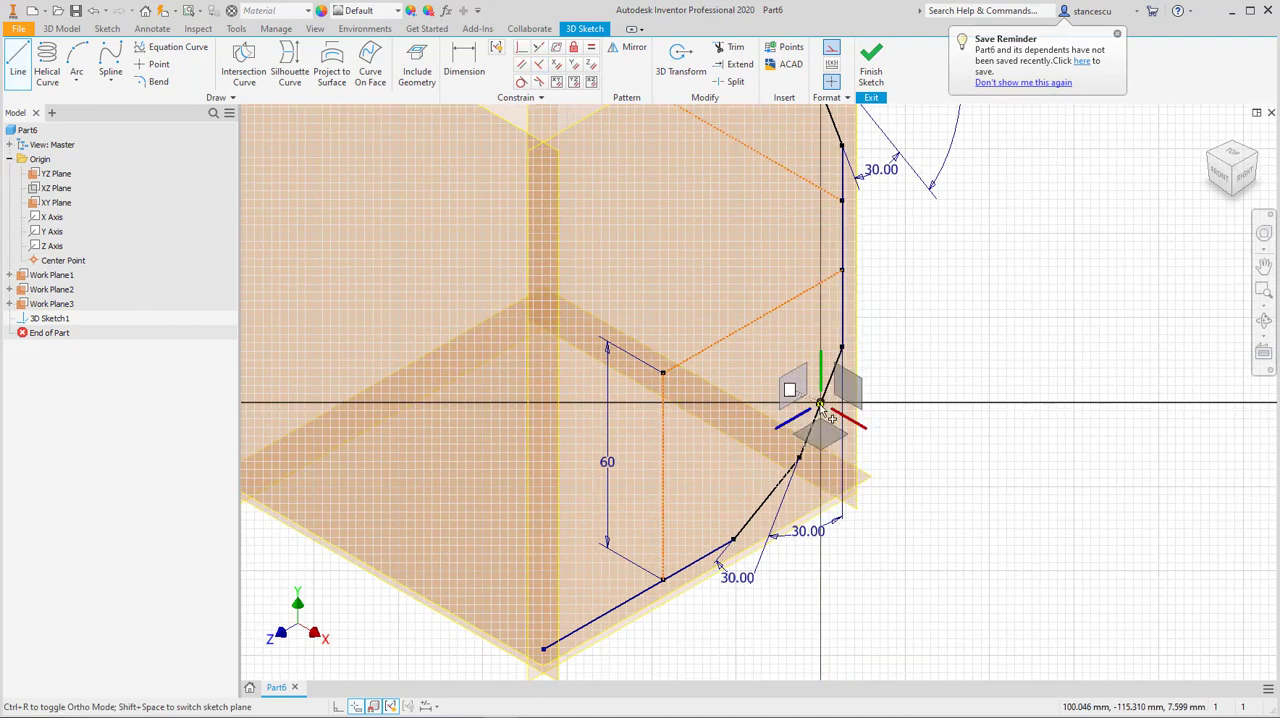
left_click(663, 372)
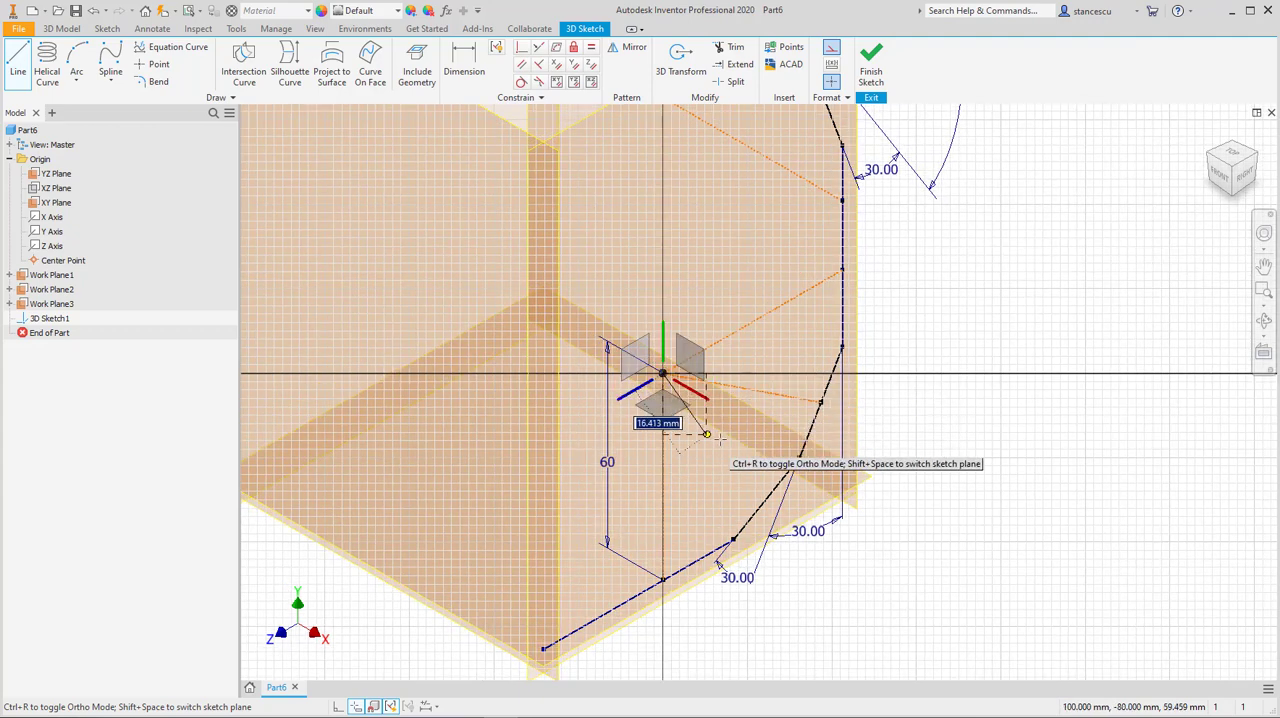
left_click(766, 497)
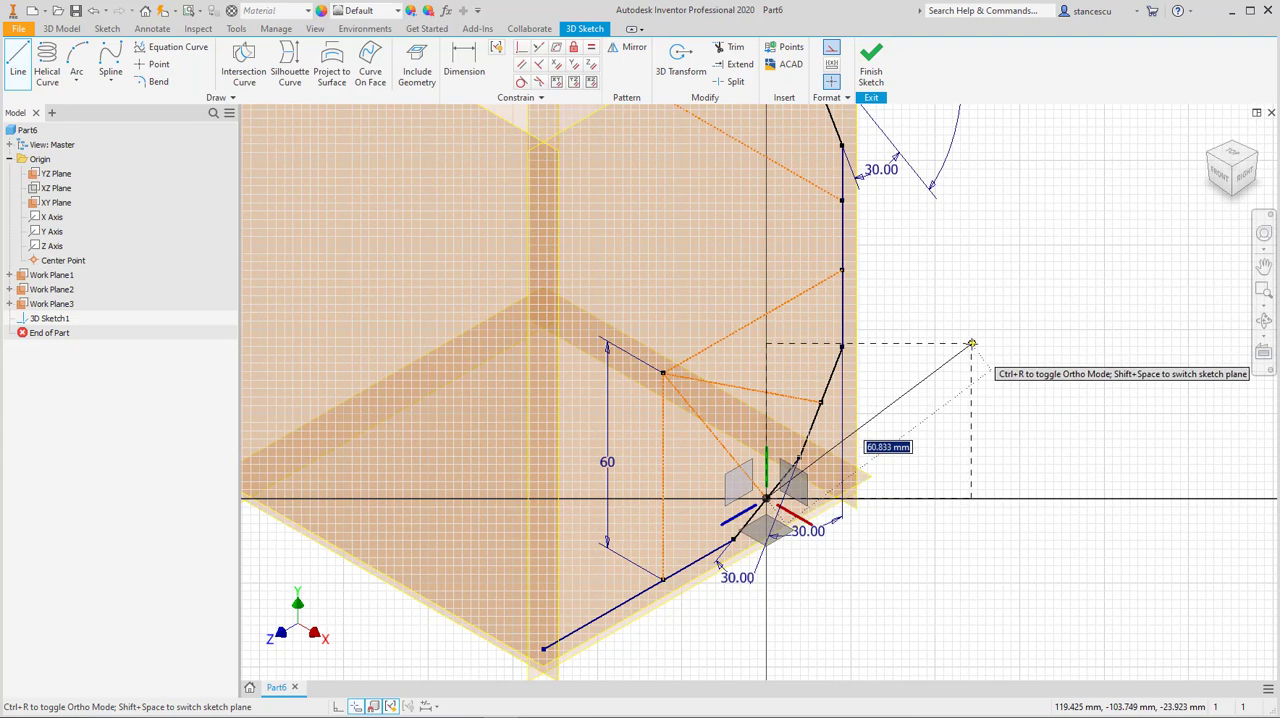
key("Escape")
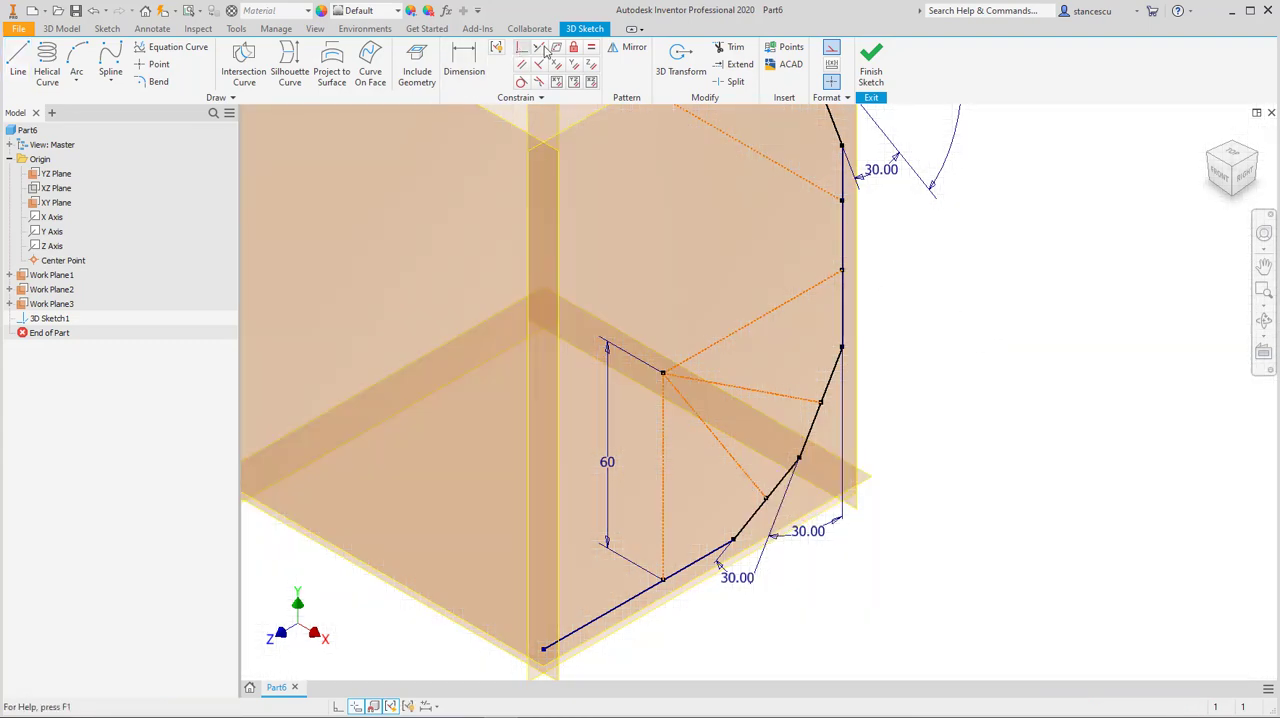
Step: Make both midpoint construction lines of the lower bend equal in length to its 60 mm vertical construction line
key("=")
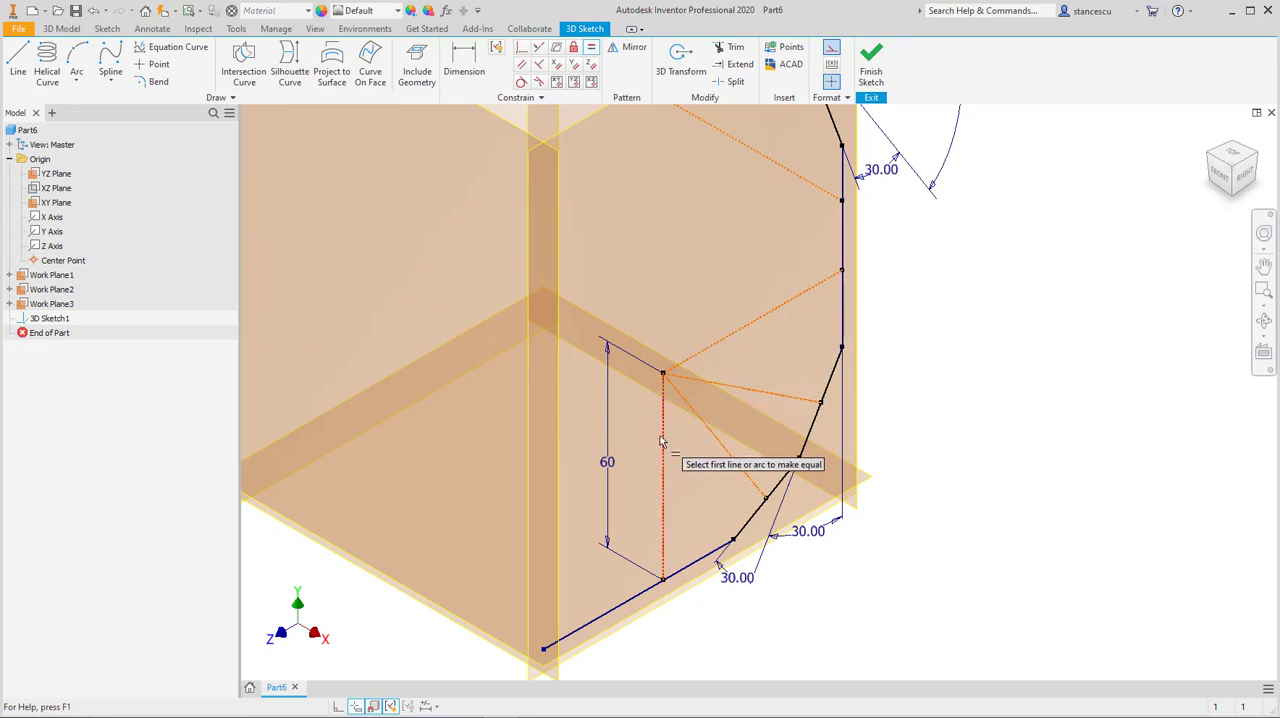
left_click(662, 440)
left_click(705, 428)
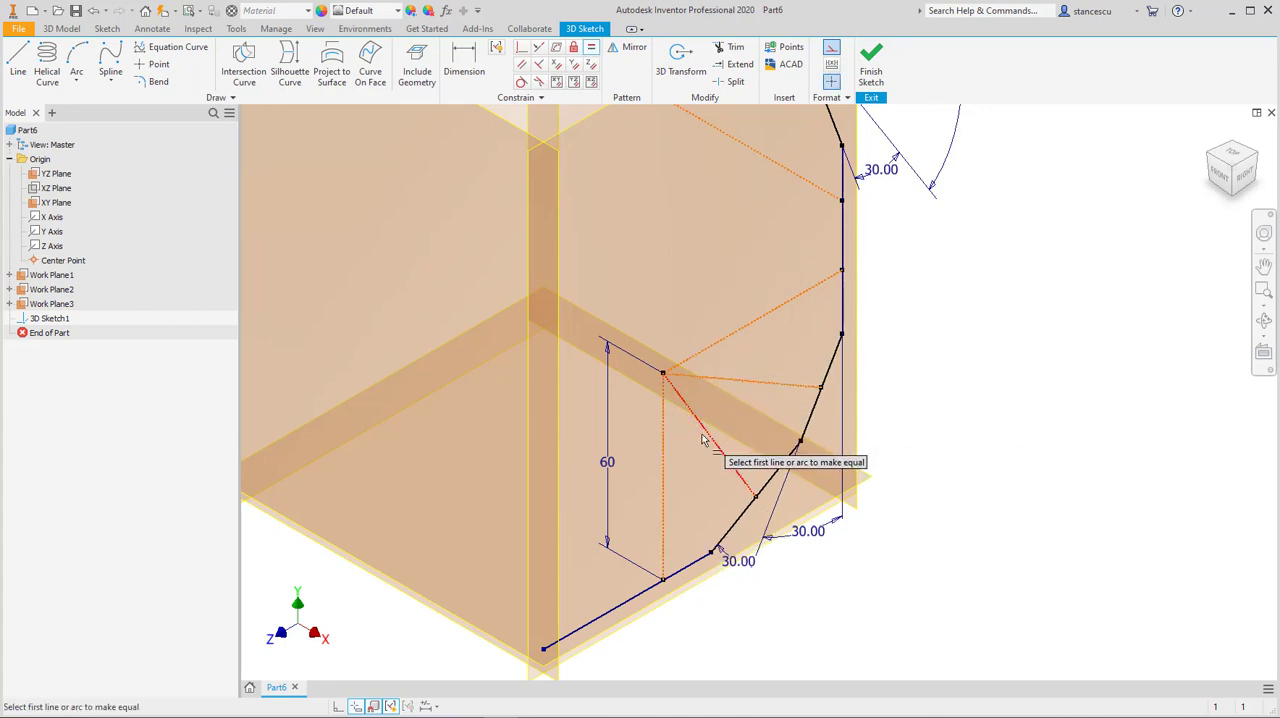
left_click(704, 428)
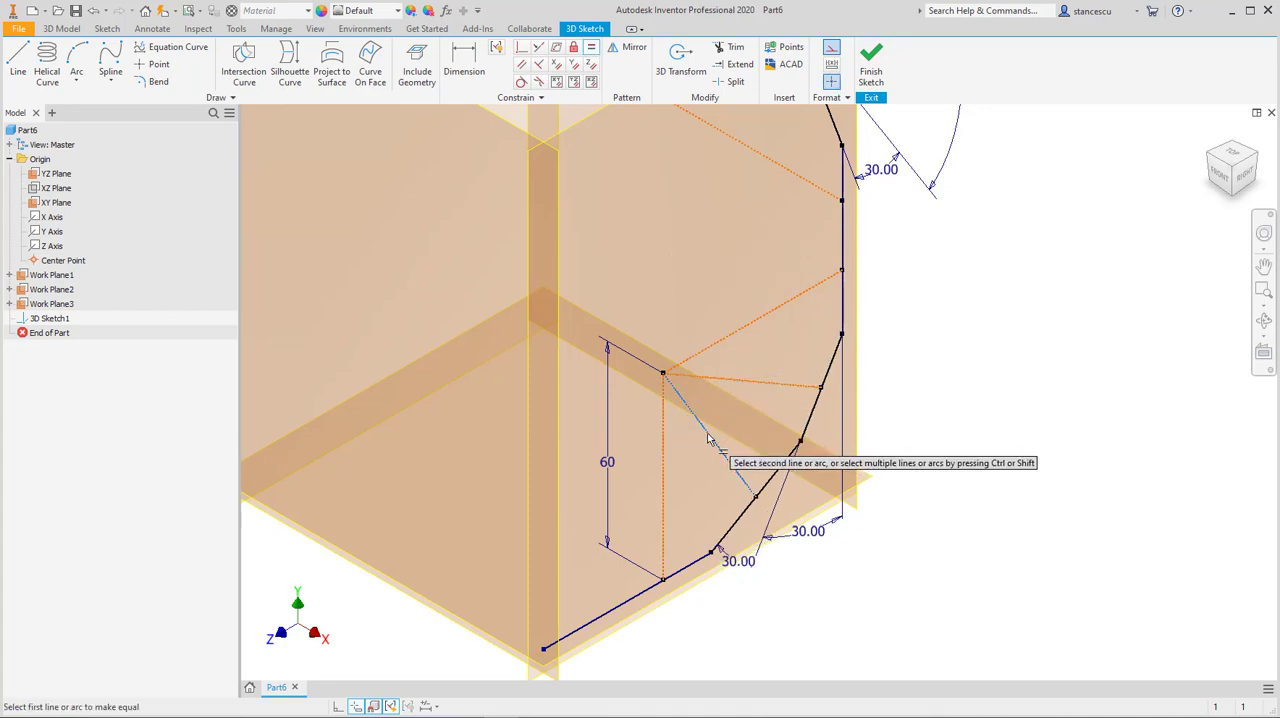
left_click(769, 381)
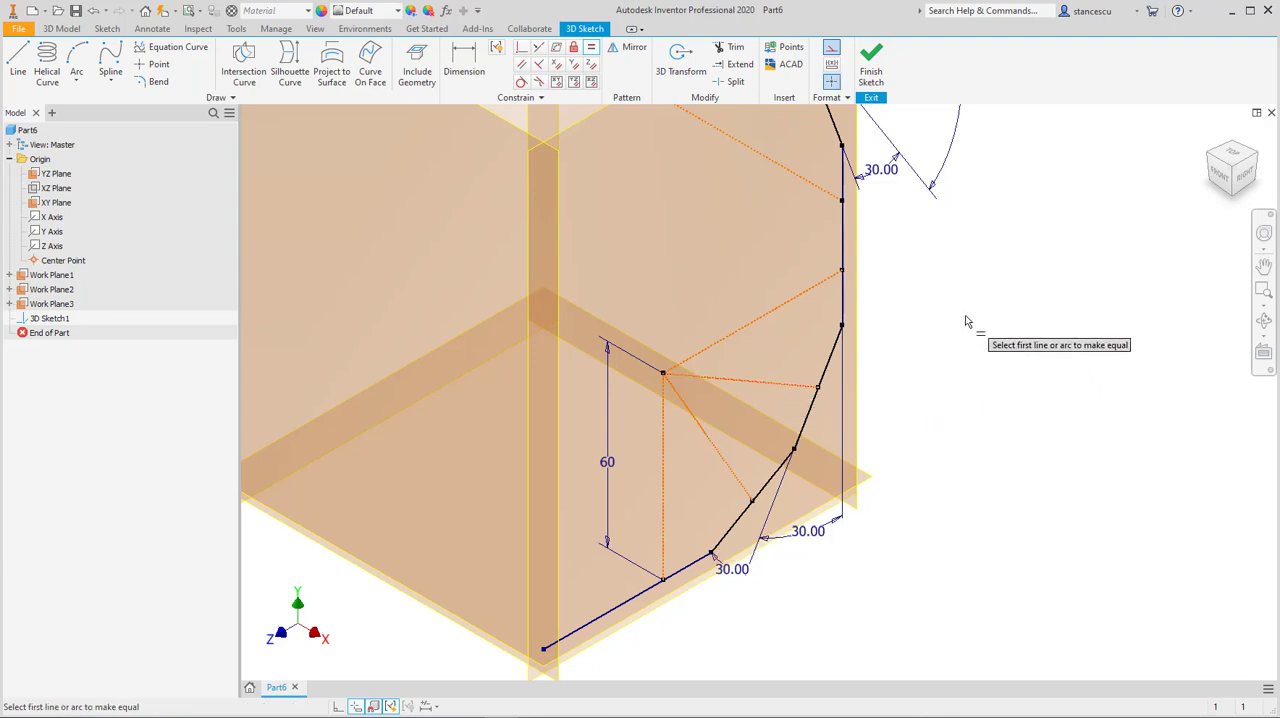
Step: Finish the 3D sketch and bring the whole half-frame path into view
left_click(873, 62)
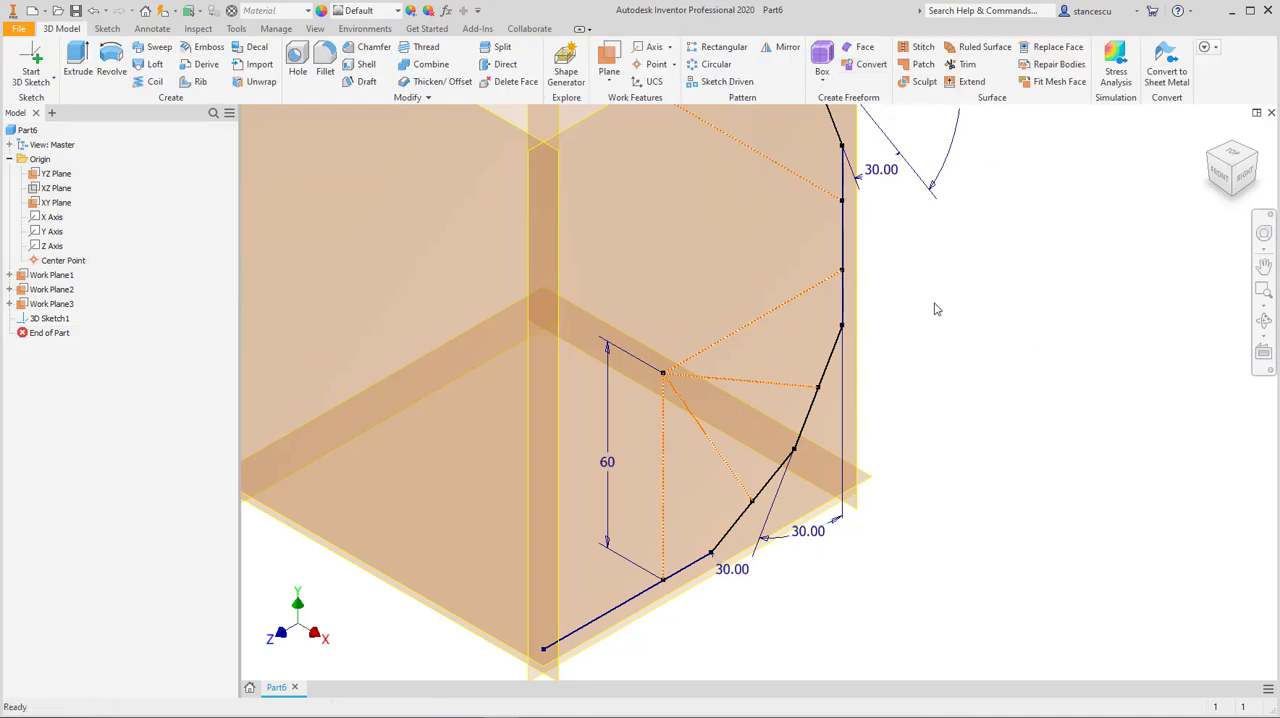
scroll(937, 309, "down", 3)
middle_click_drag(947, 318, 957, 458)
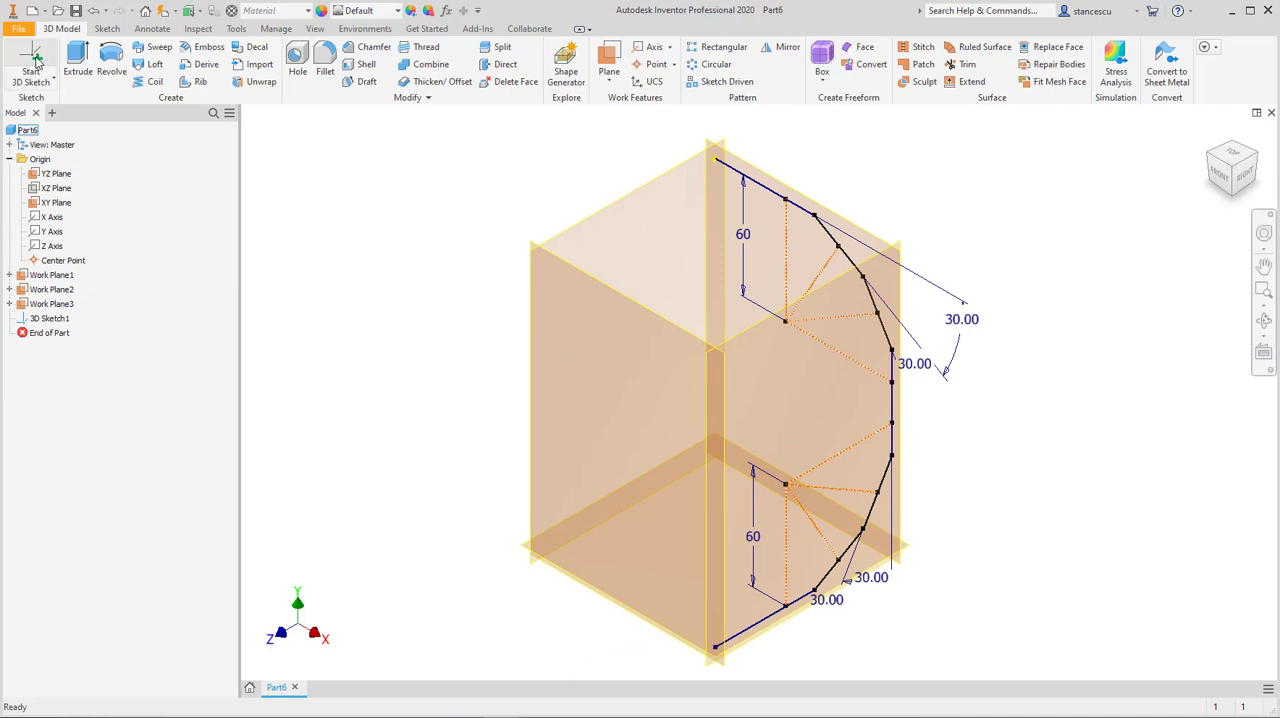
Step: Mirror all path and construction geometry of the 3D sketch about the YZ Plane, then finish the sketch
double_click(42, 319)
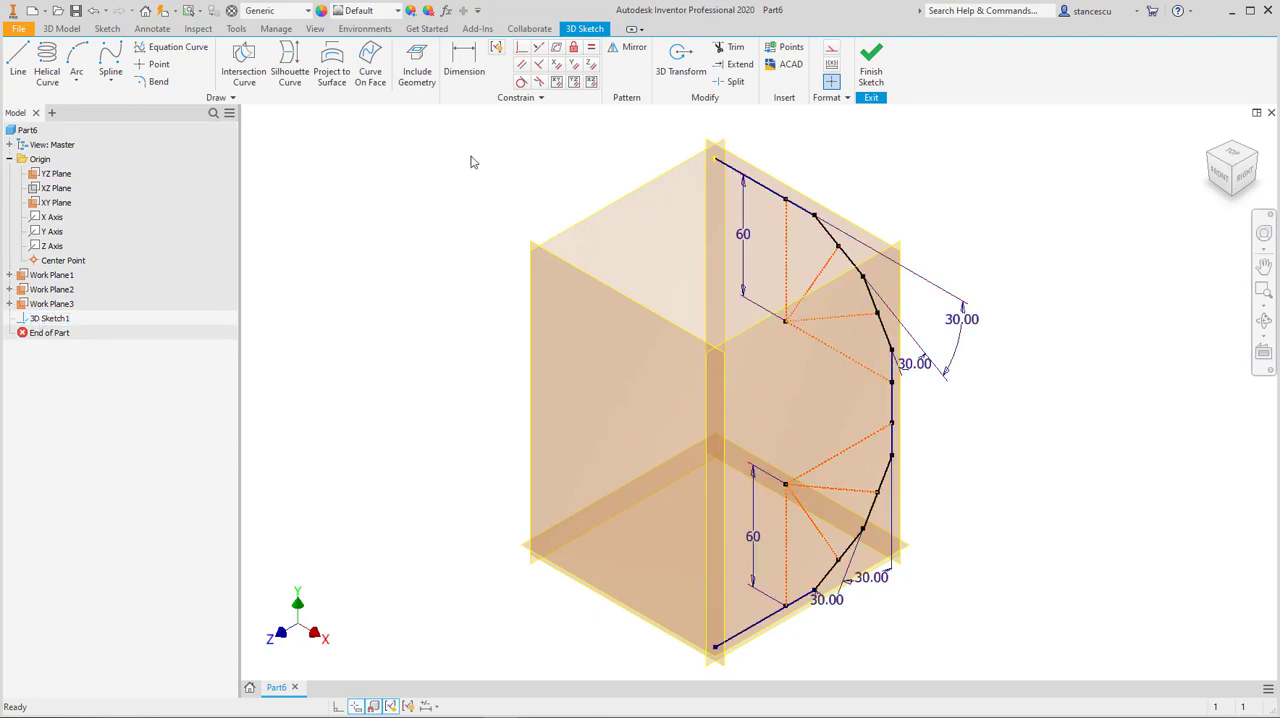
left_click(628, 50)
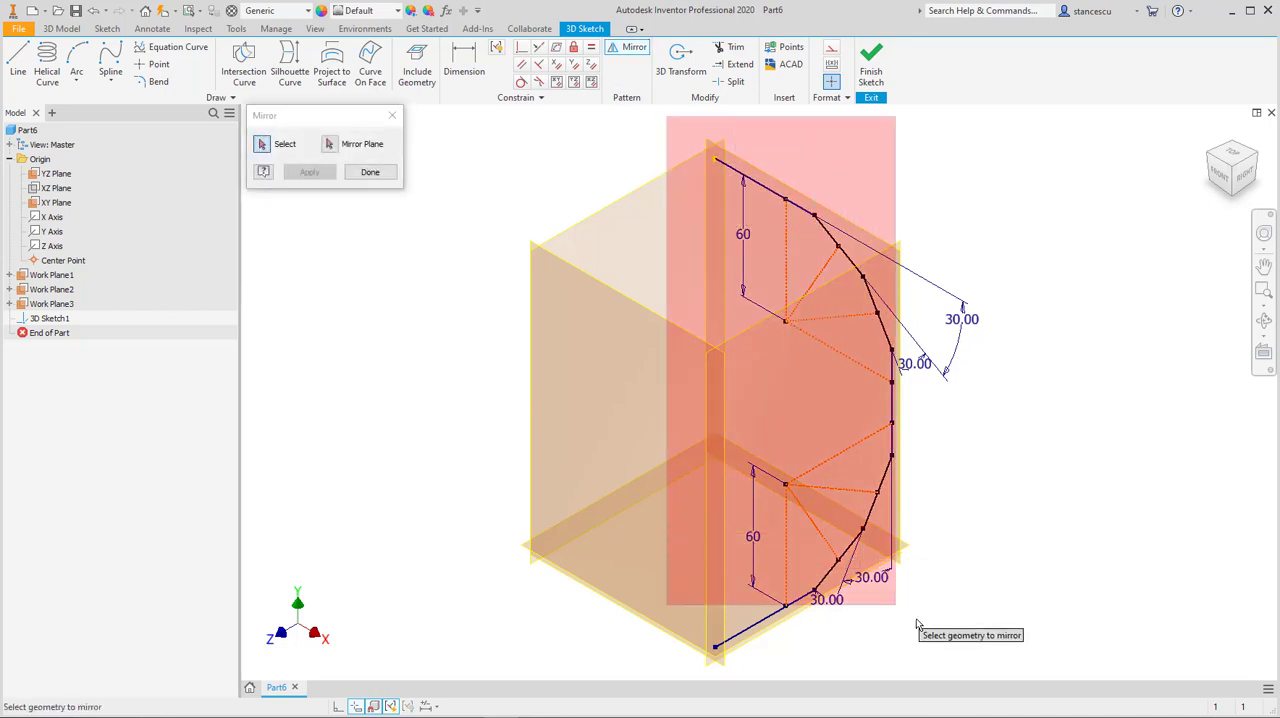
left_click_drag(986, 667, 987, 665)
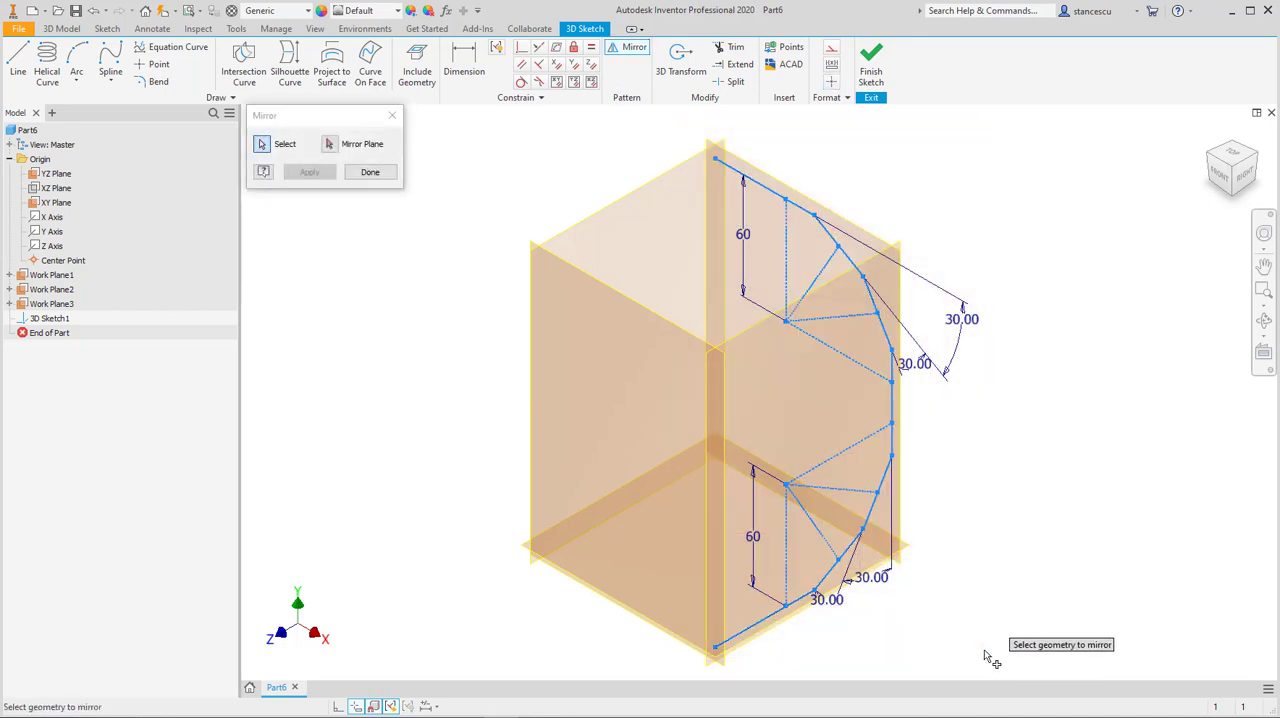
left_click(330, 146)
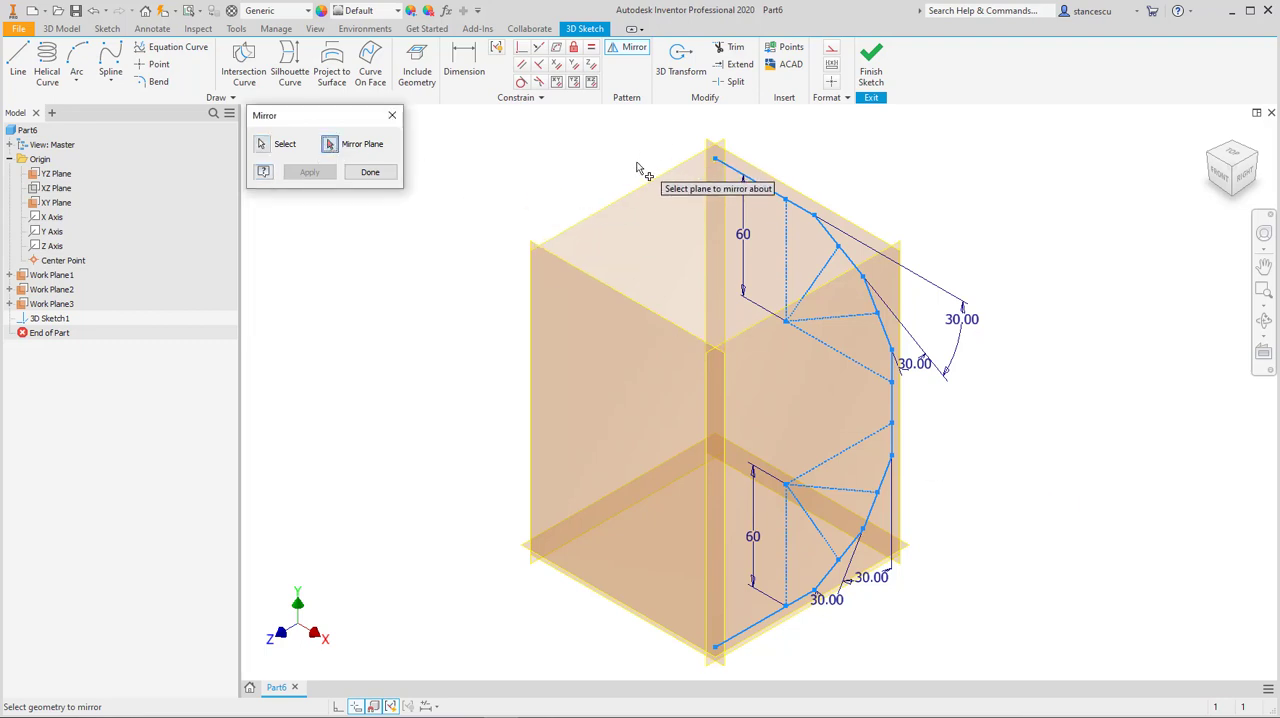
left_click(641, 196)
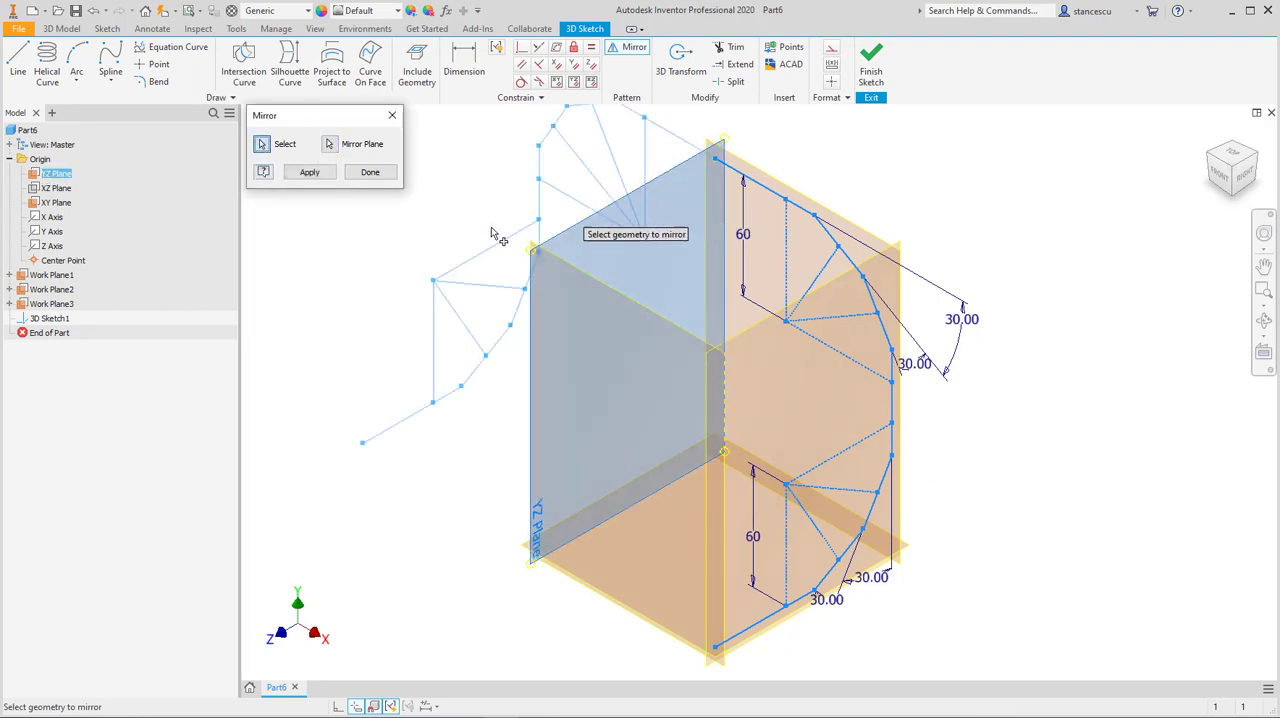
left_click(316, 178)
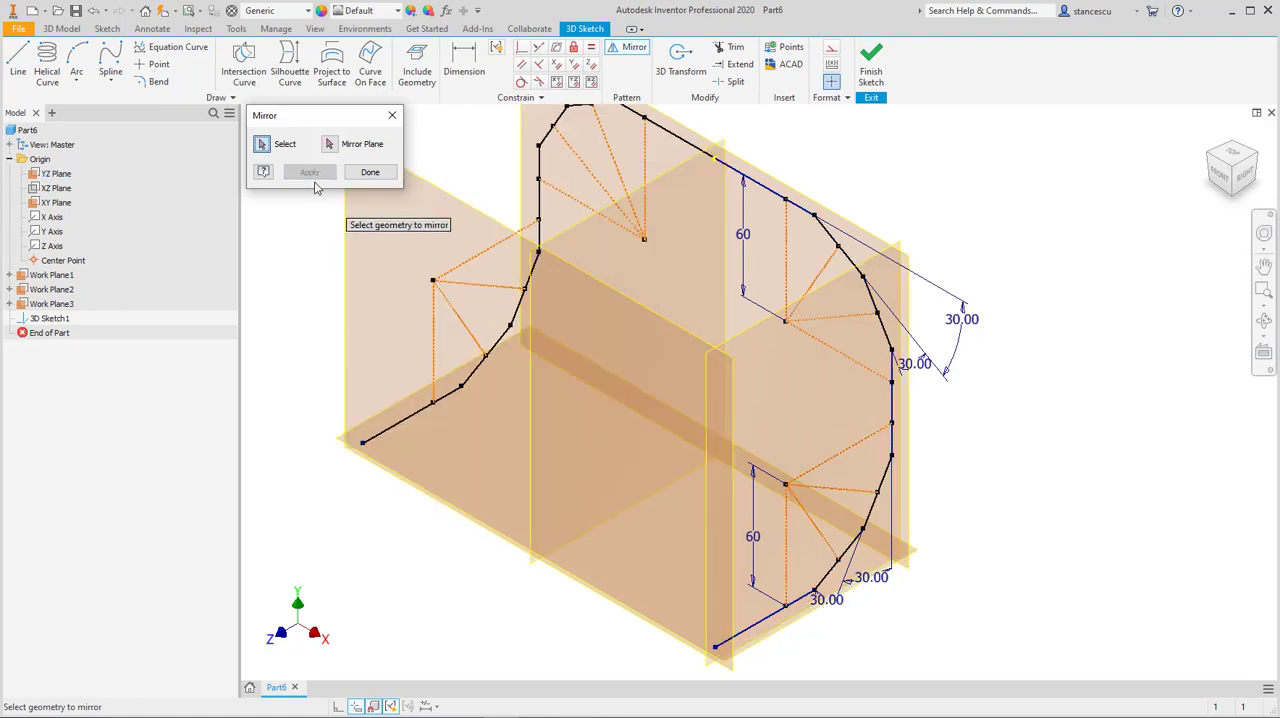
left_click(370, 172)
scroll(398, 405, "down", 3)
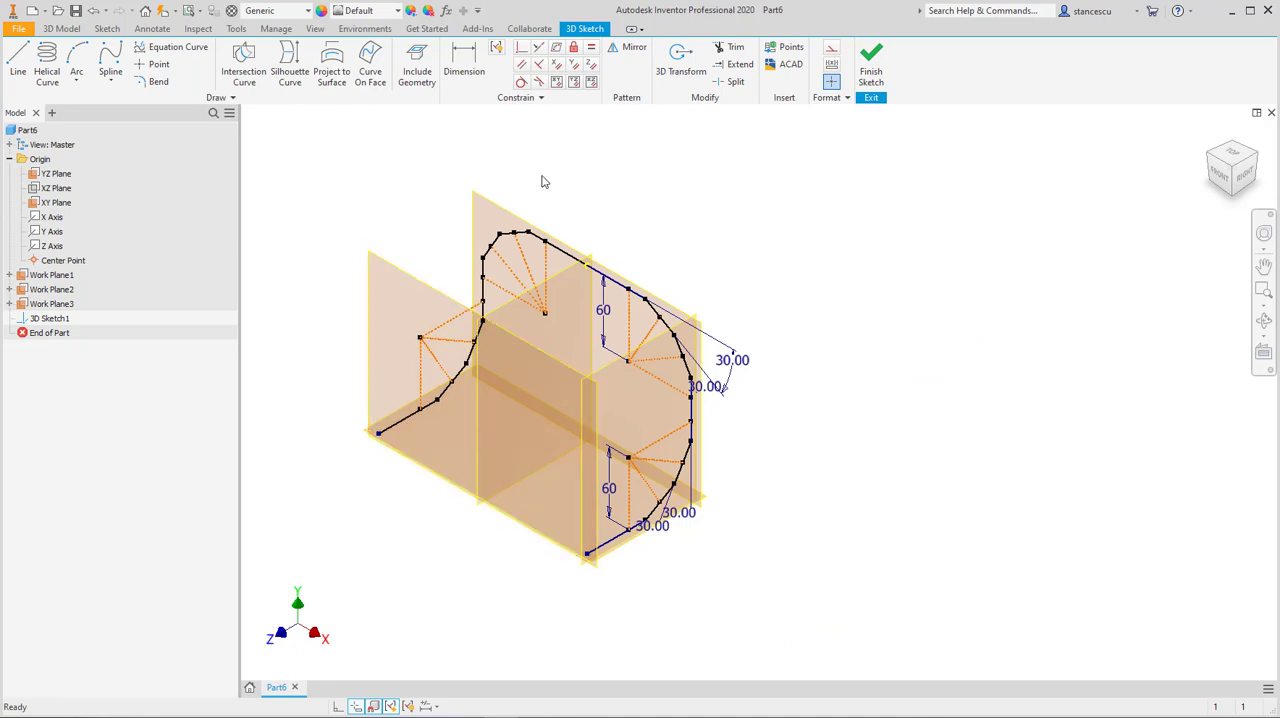
left_click(868, 71)
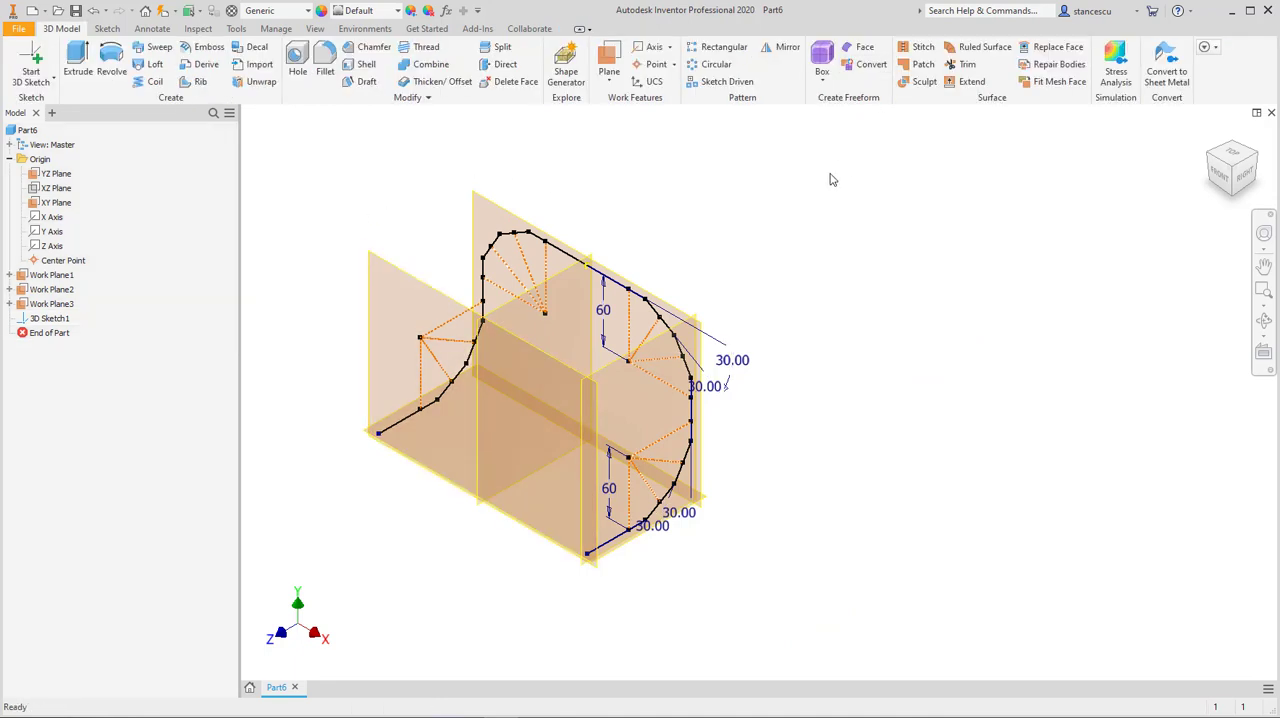
Step: Hide the XY Plane, YZ Plane, Work Plane1, Work Plane2 and Work Plane3
right_click(487, 208)
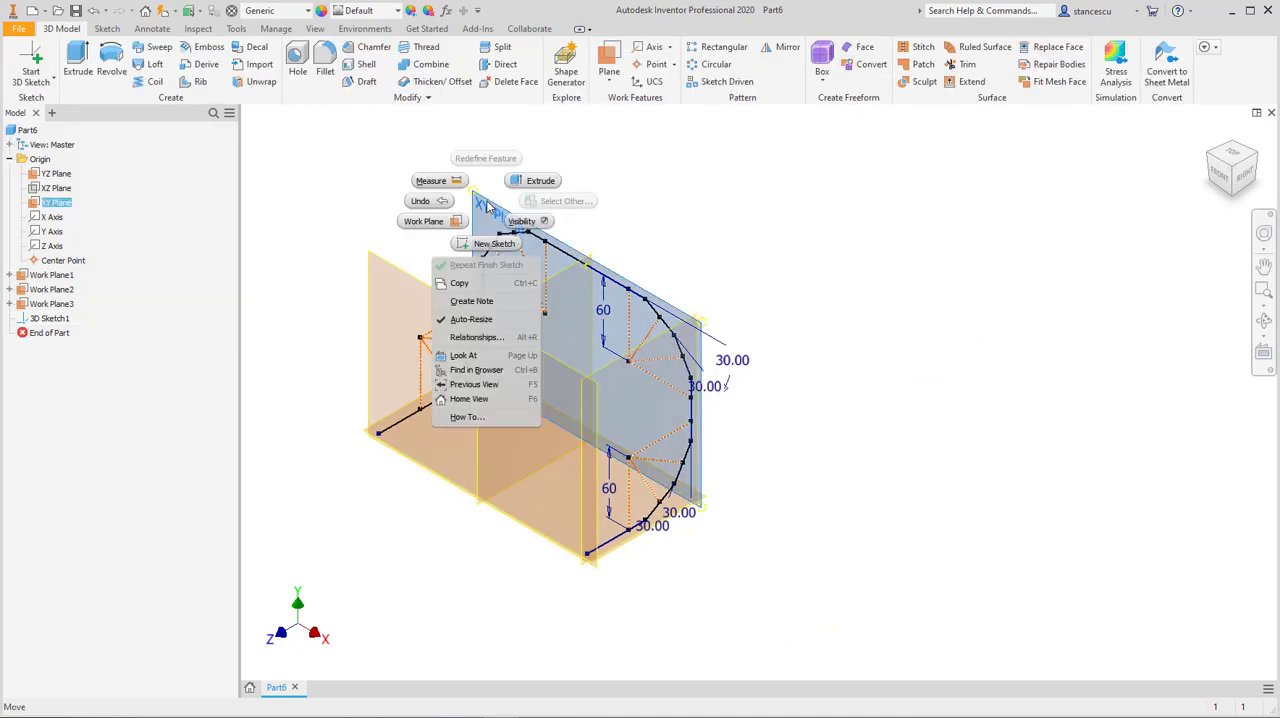
left_click(521, 222)
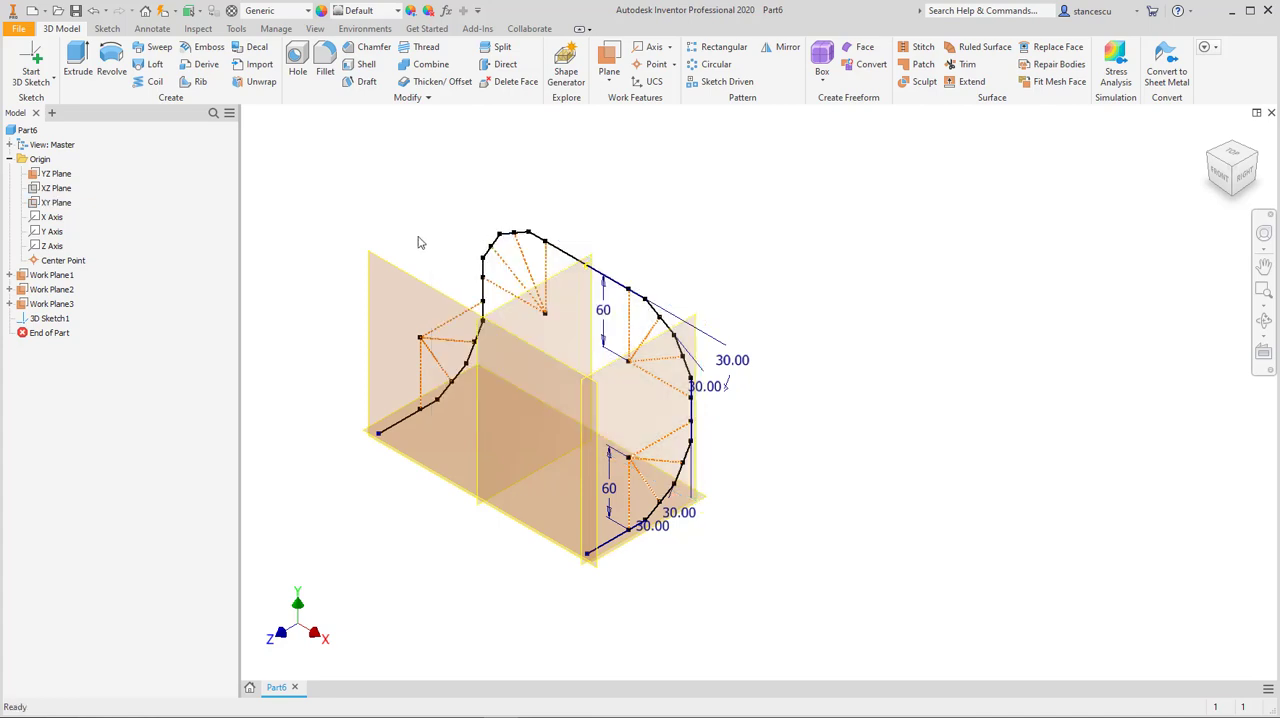
right_click(388, 272)
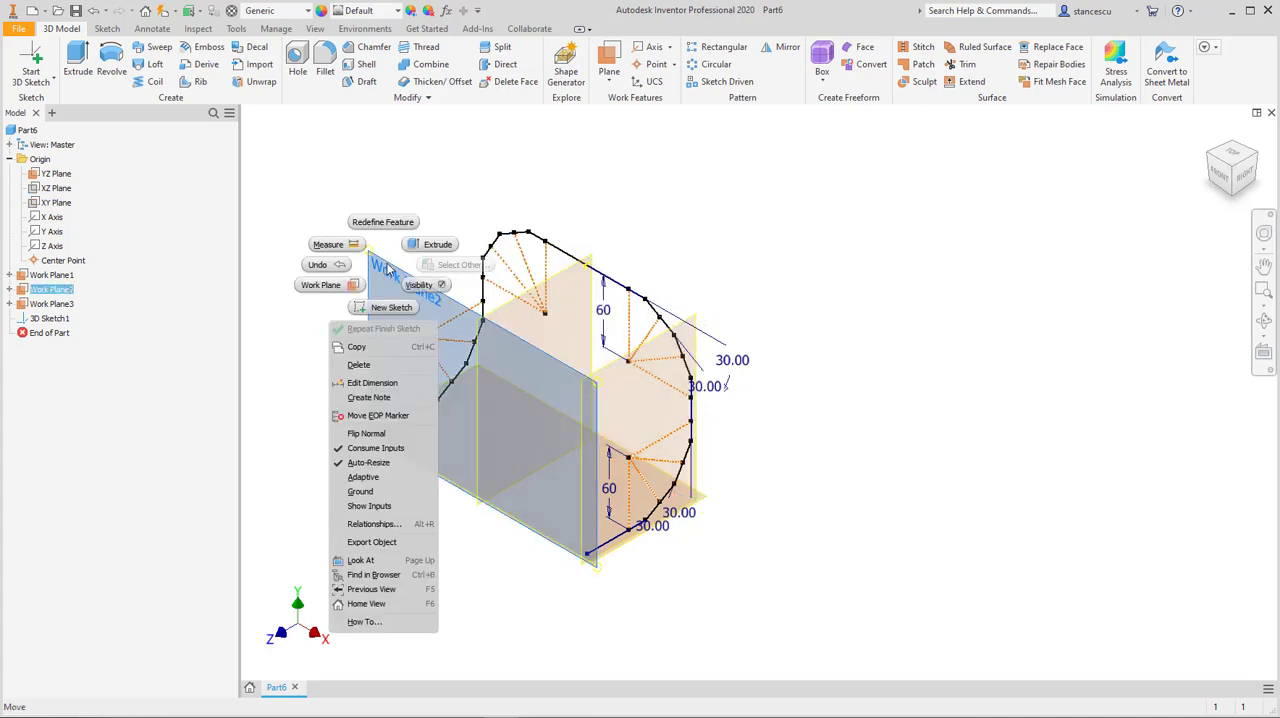
left_click(419, 285)
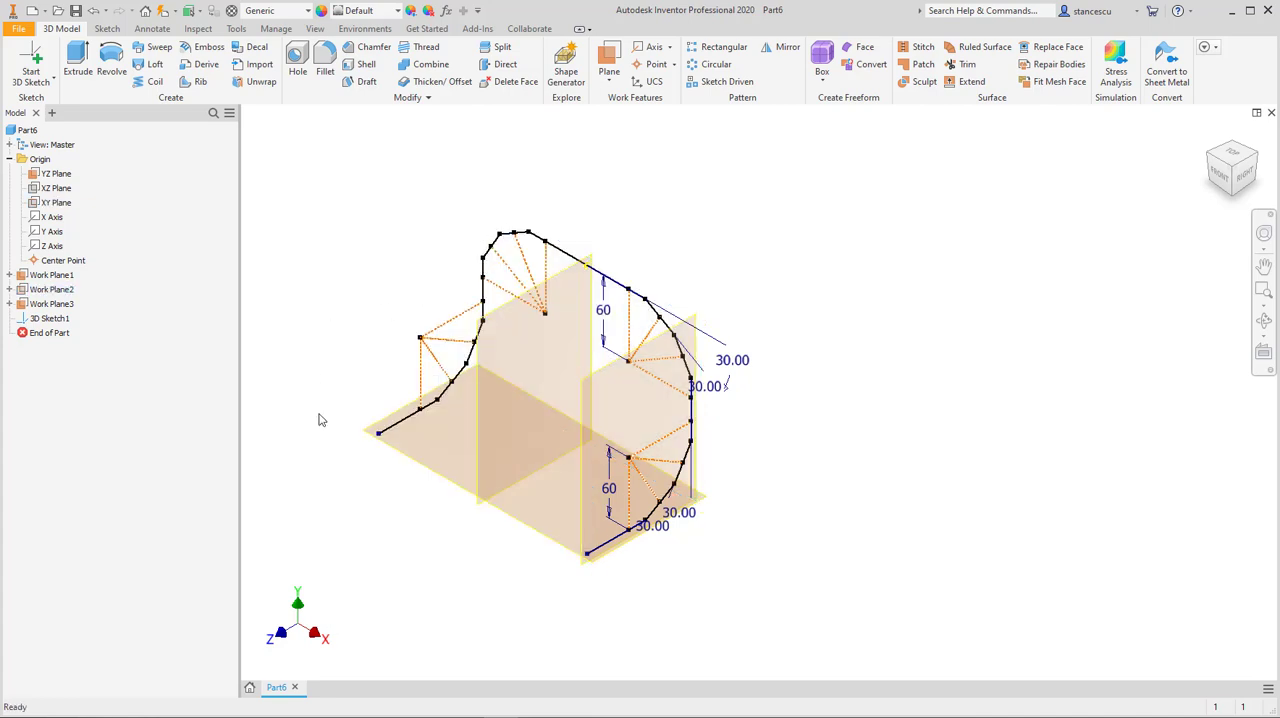
right_click(449, 482)
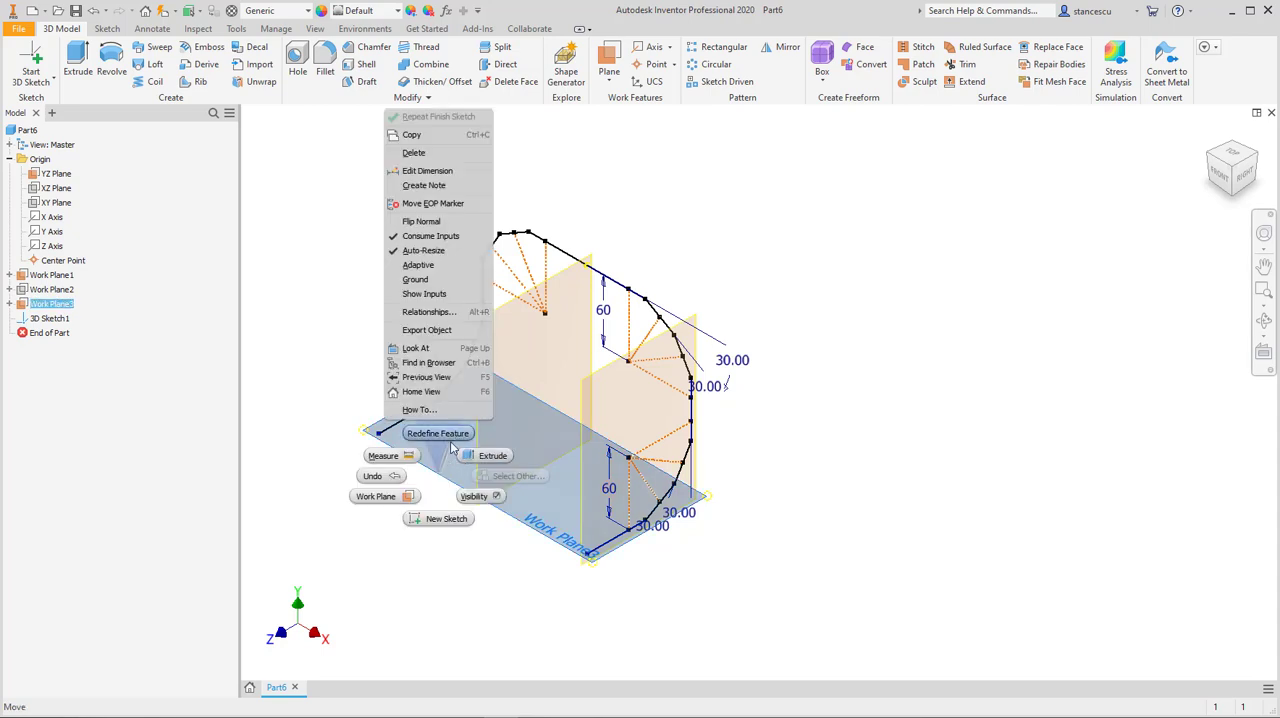
left_click(474, 496)
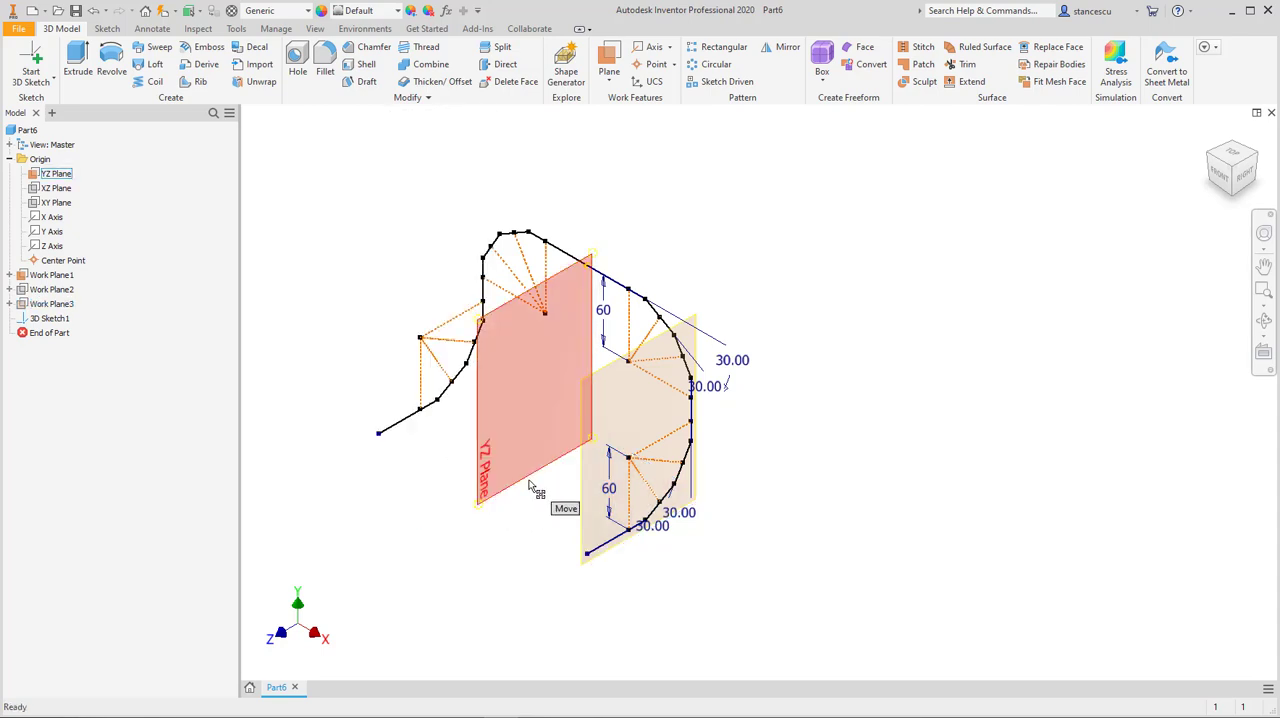
right_click(530, 485)
left_click(530, 523)
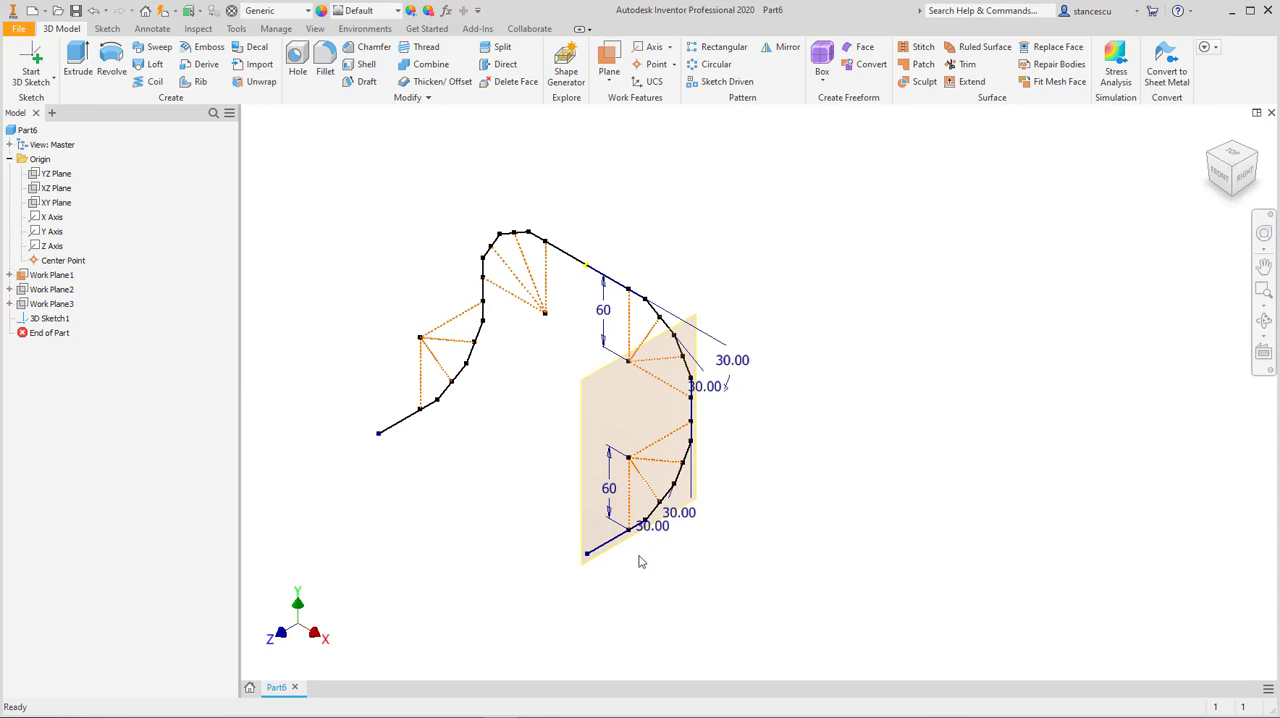
right_click(589, 509)
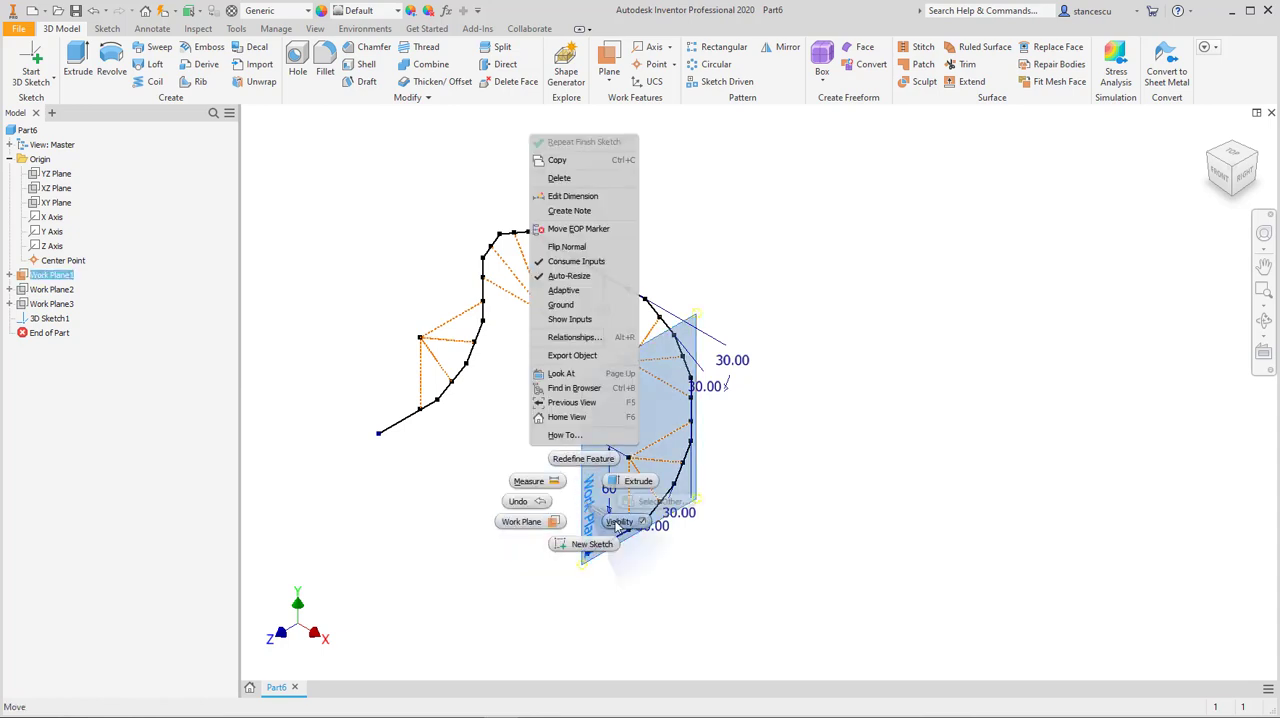
left_click(612, 522)
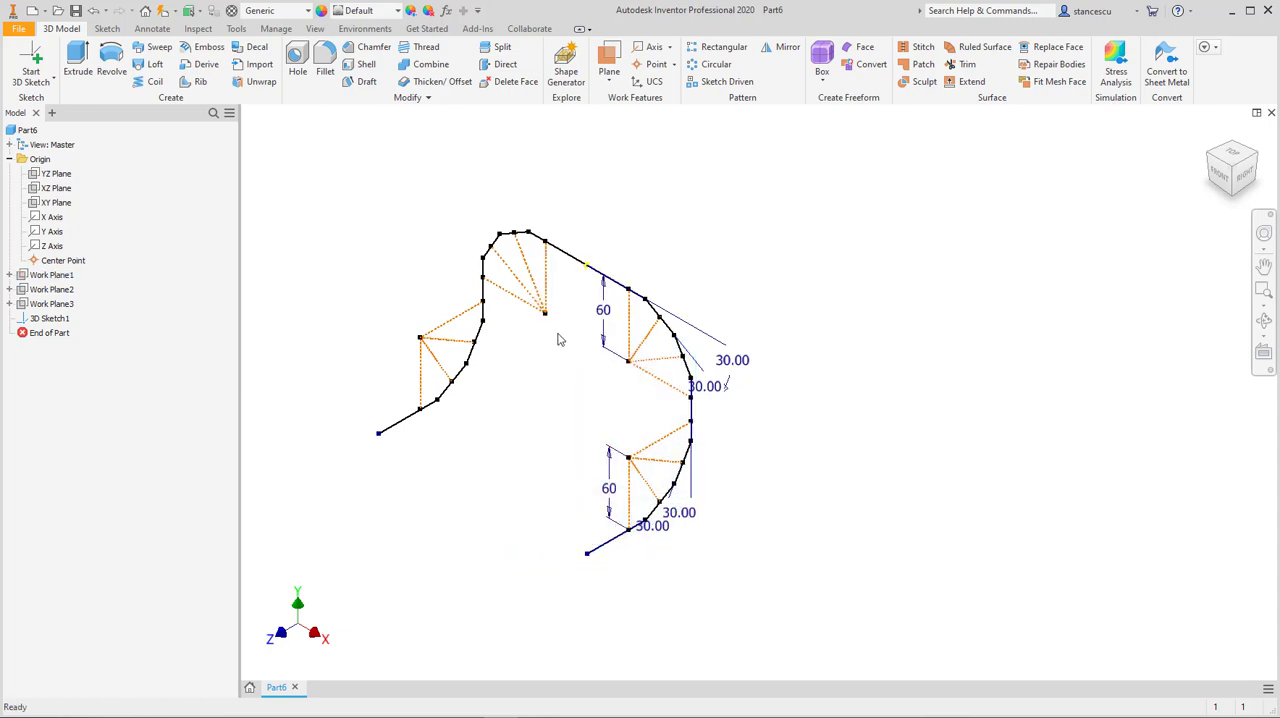
Step: Hide the origin's Center Point
right_click(590, 268)
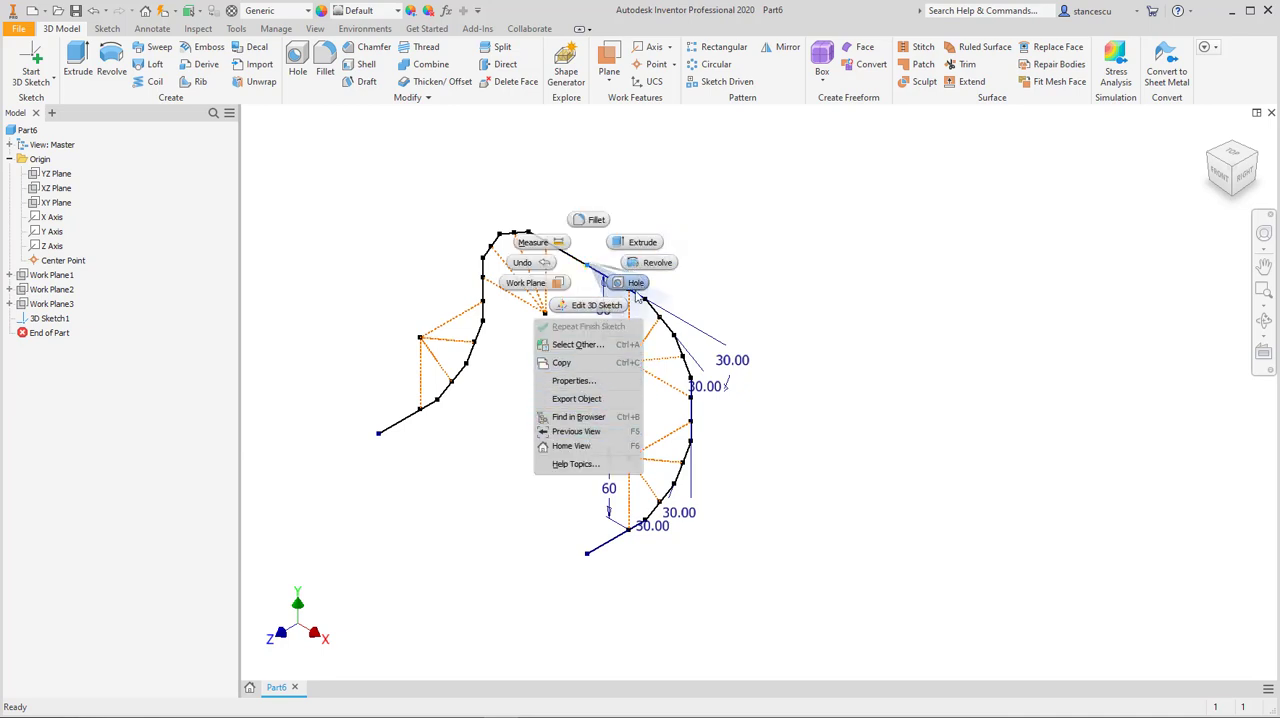
left_click(726, 241)
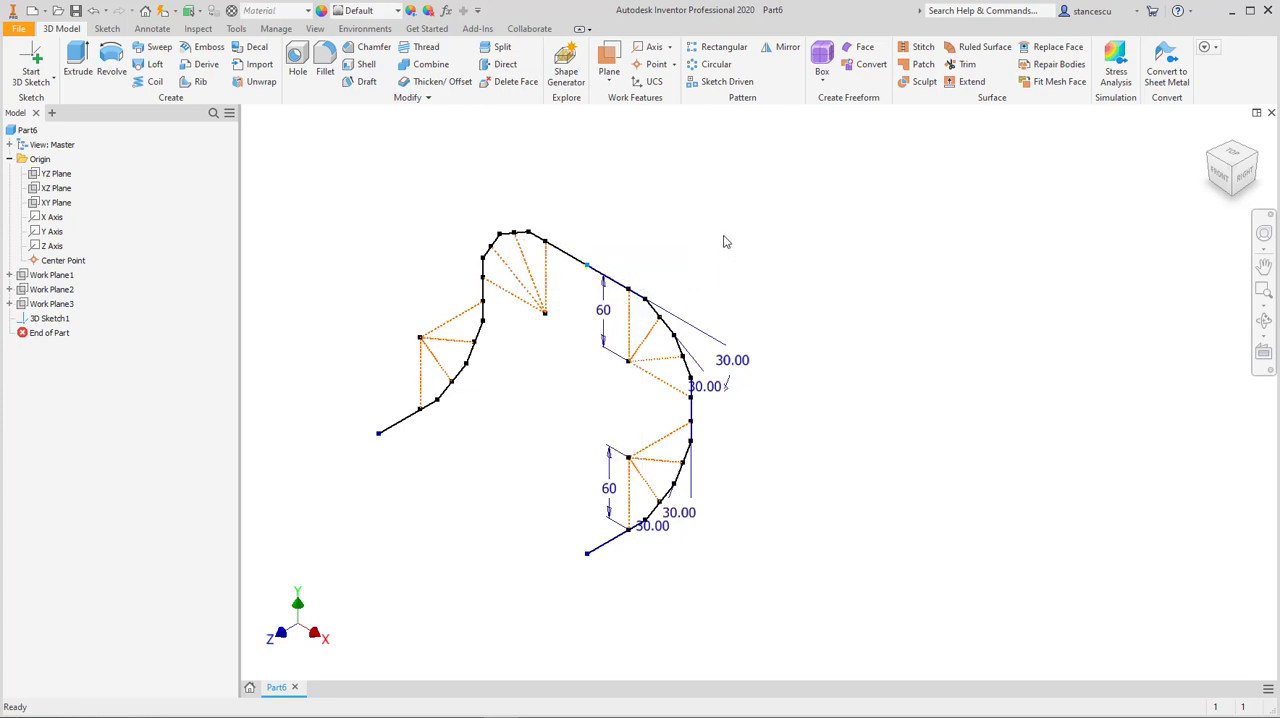
right_click(63, 262)
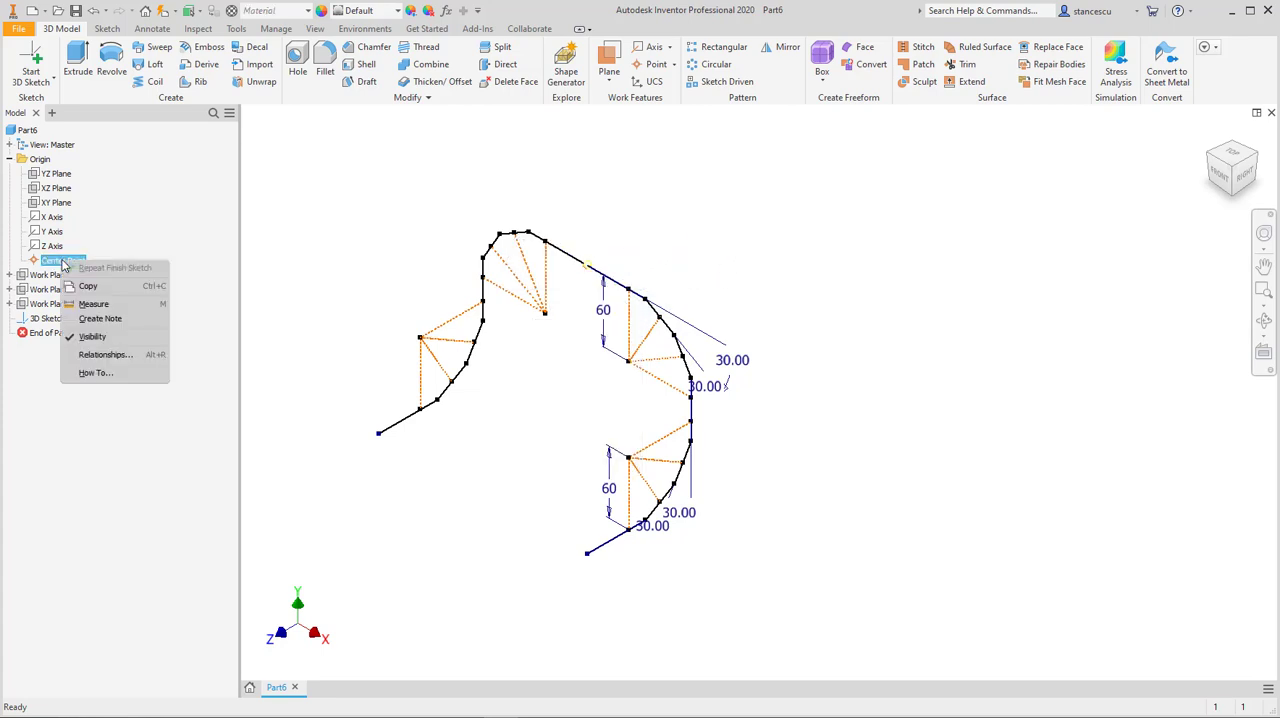
left_click(95, 337)
middle_click(921, 444)
middle_click(921, 444)
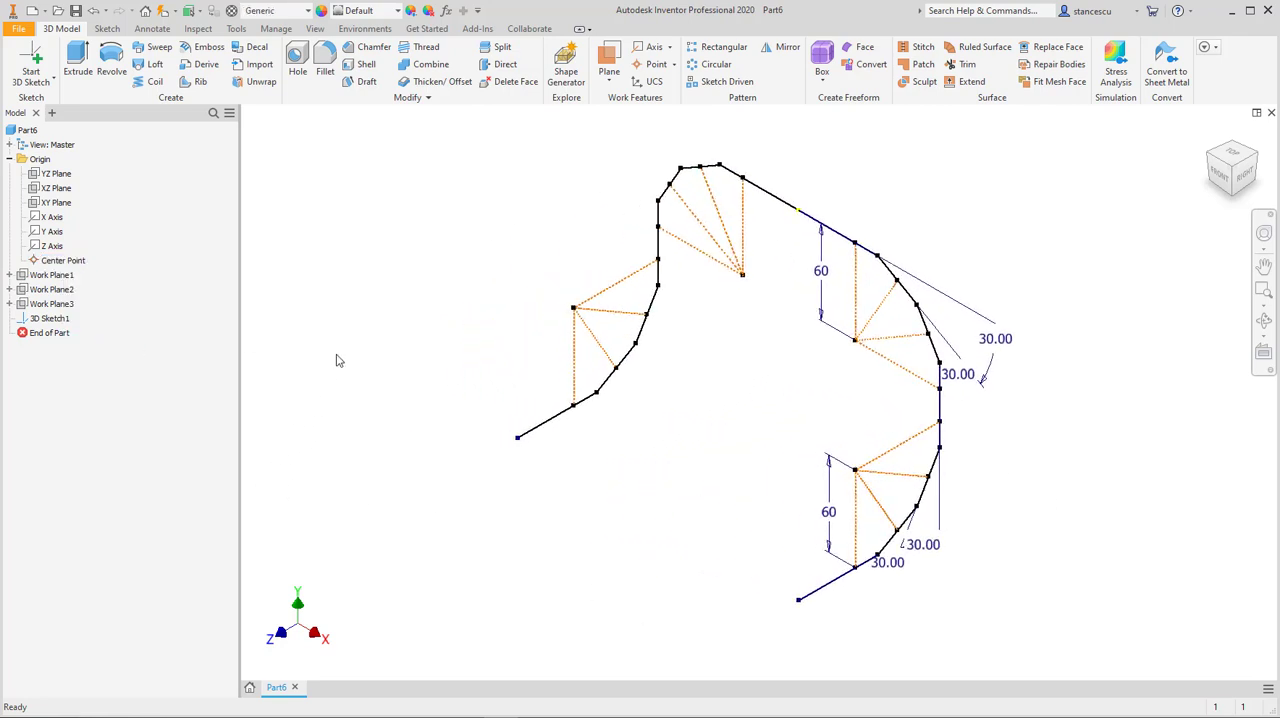
left_click(609, 60)
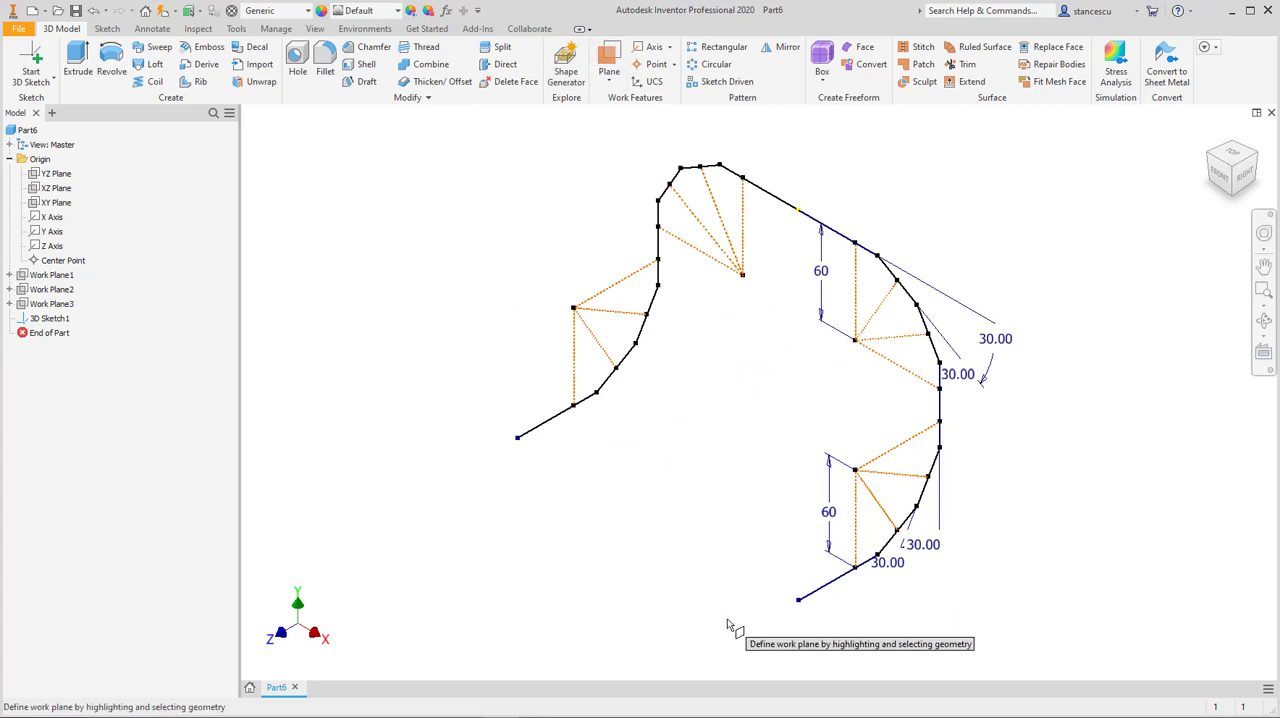
left_click(800, 602)
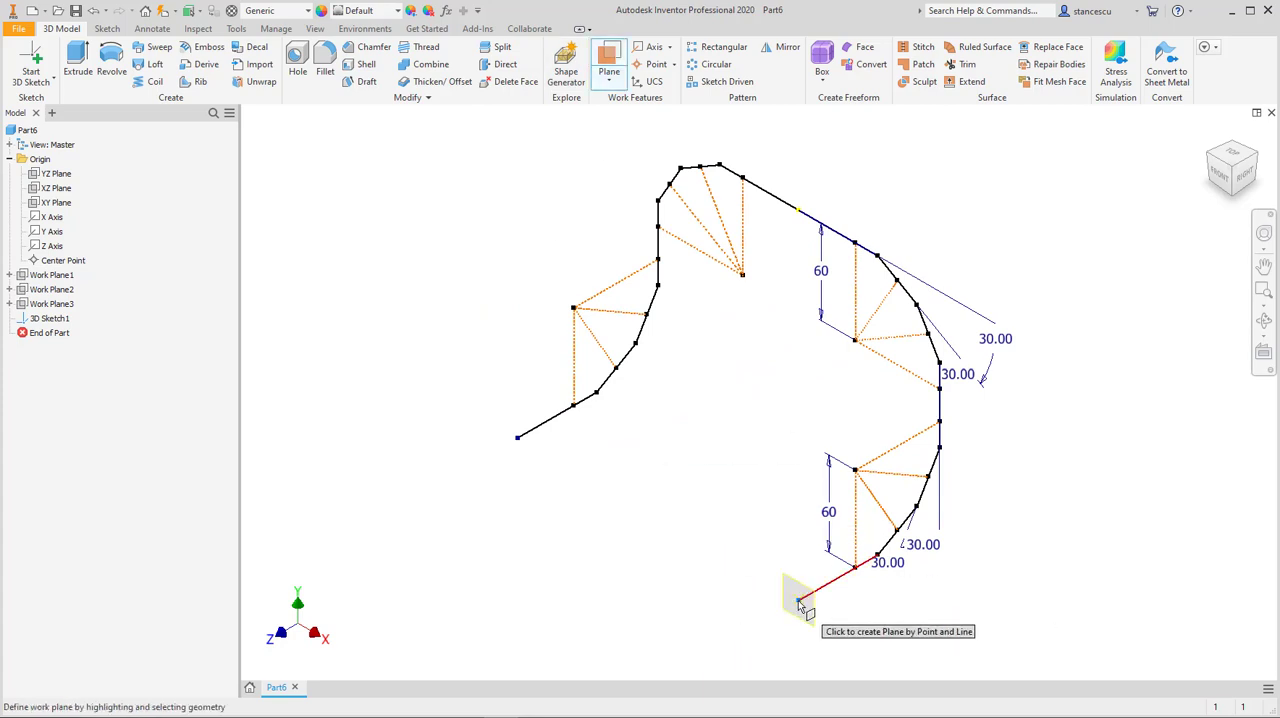
left_click(800, 604)
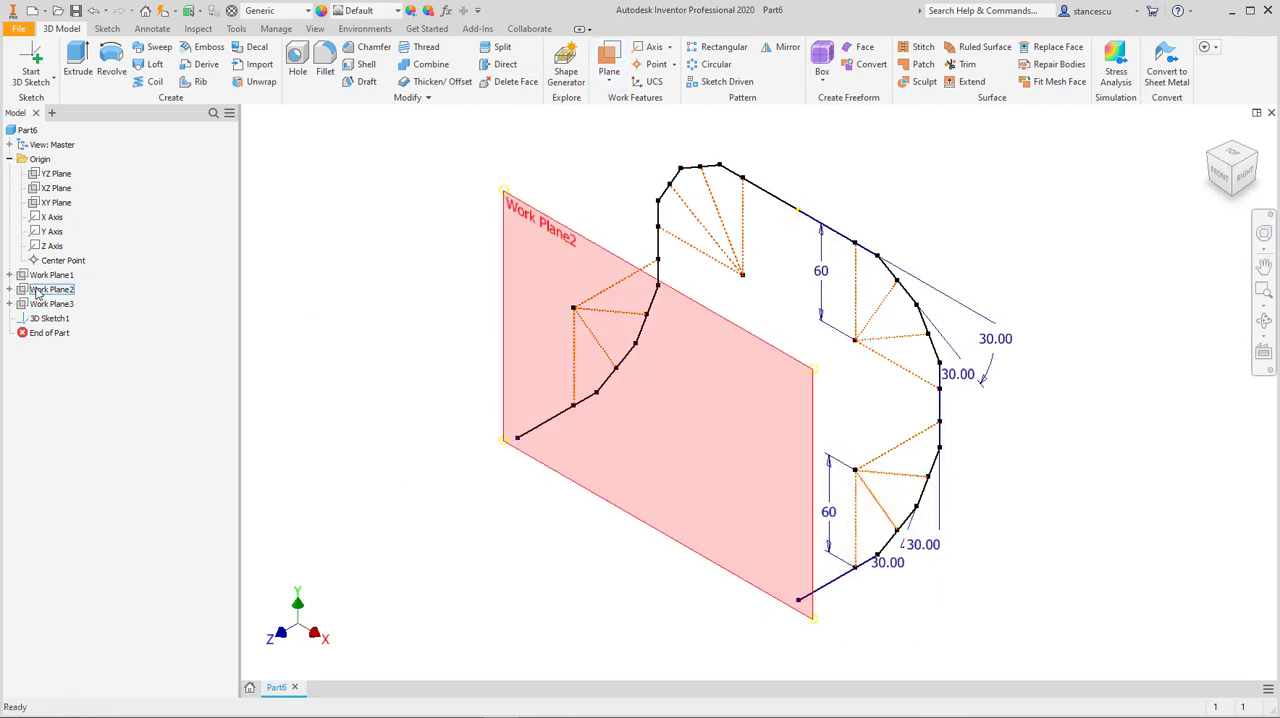
Step: Make Work Plane2 visible again and start a 2D sketch on it
right_click(35, 290)
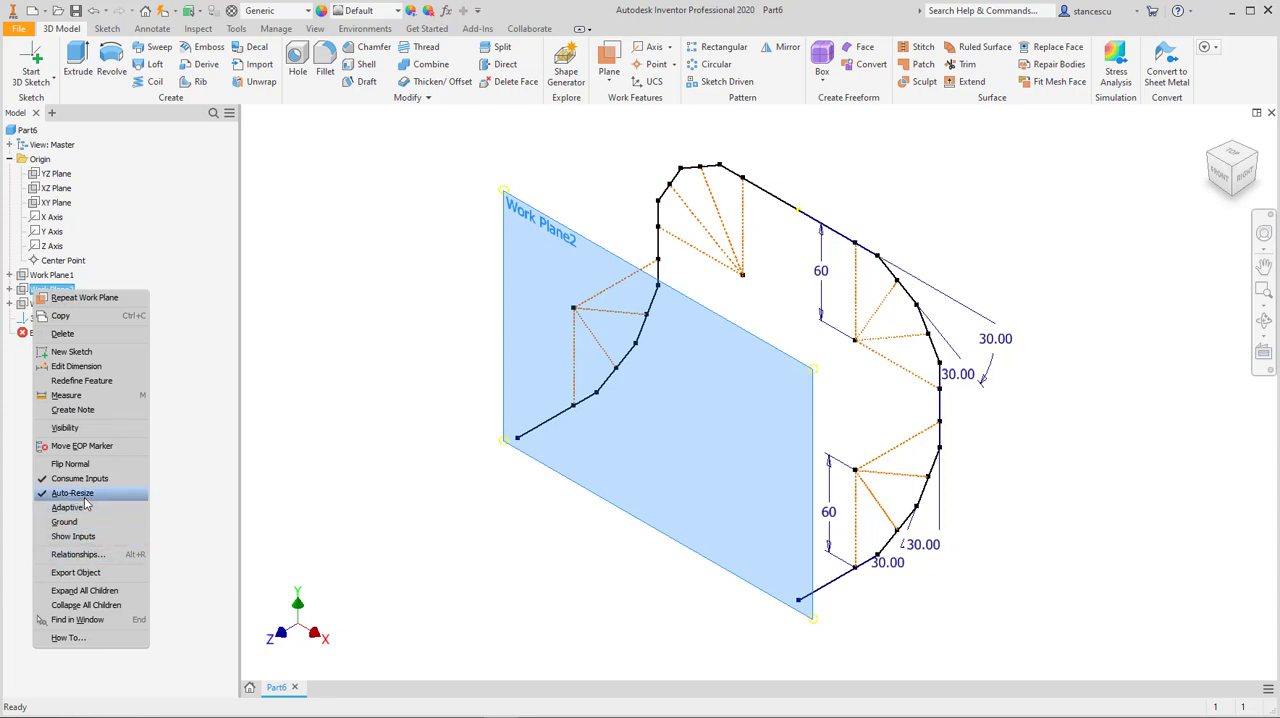
left_click(60, 429)
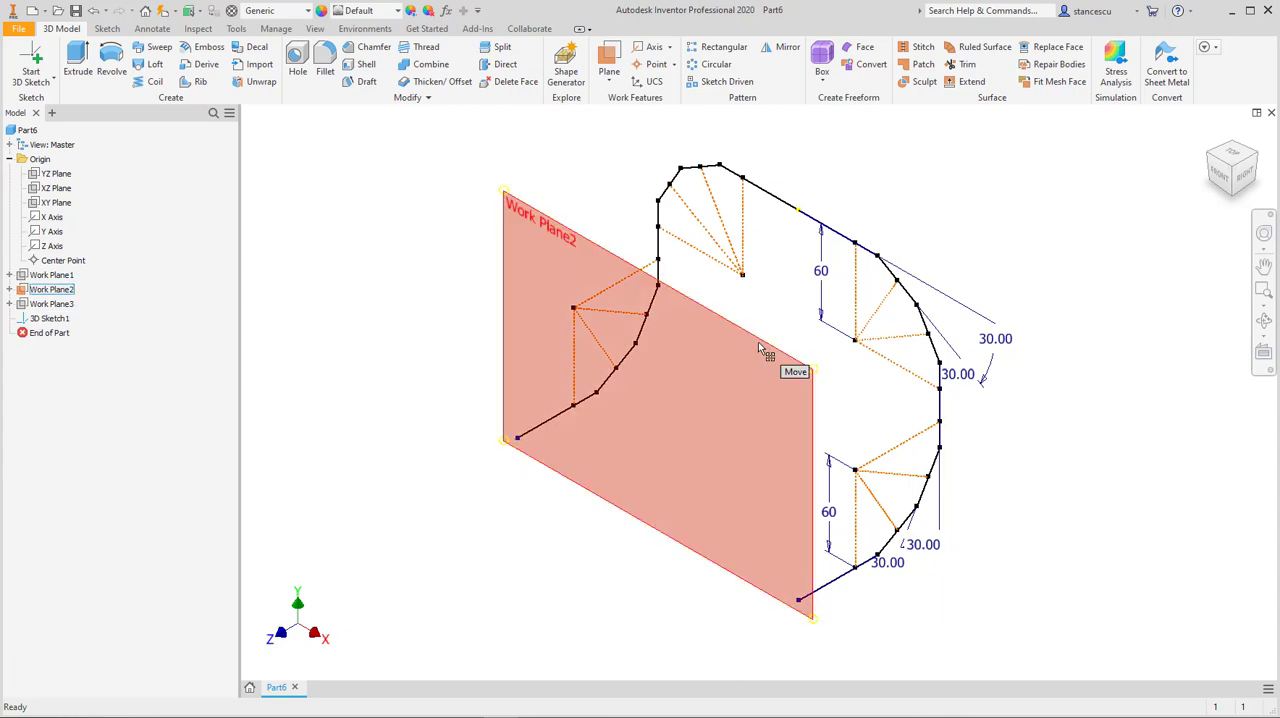
left_click(797, 360)
key("s")
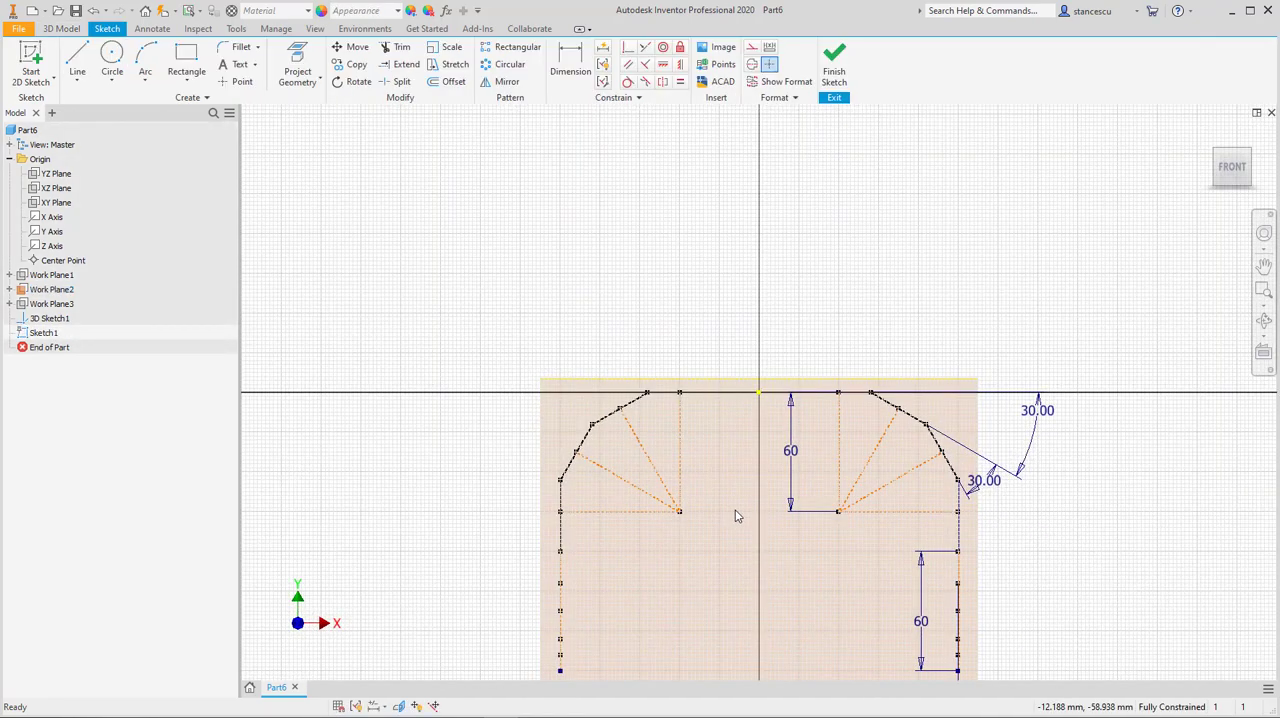
key("F6")
scroll(834, 626, "up", 4)
middle_click_drag(831, 554, 827, 491)
key("c")
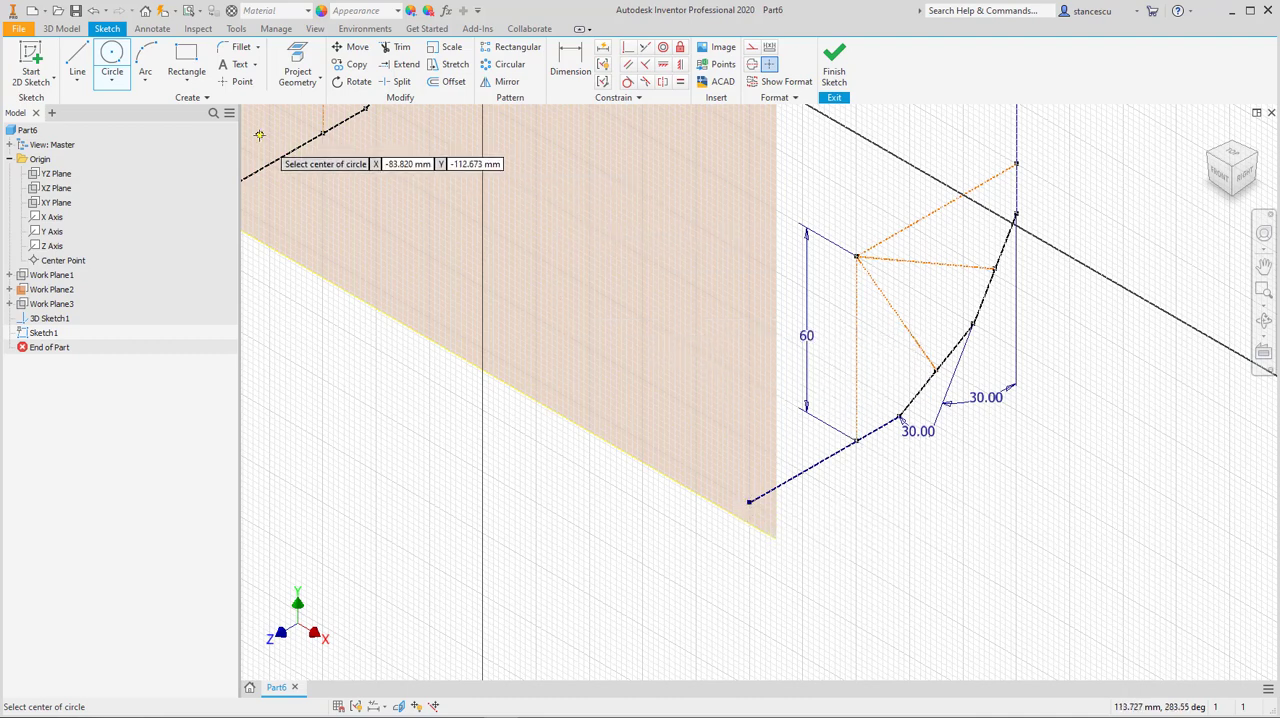
left_click(291, 64)
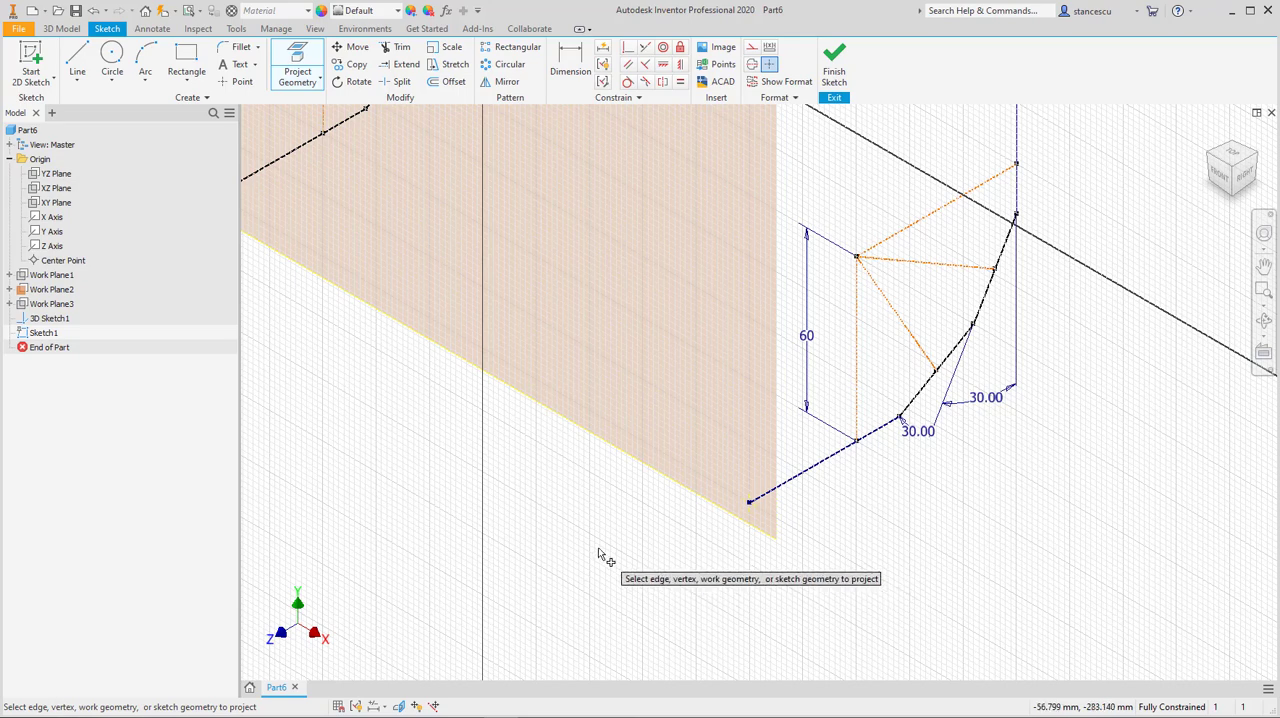
key("Escape")
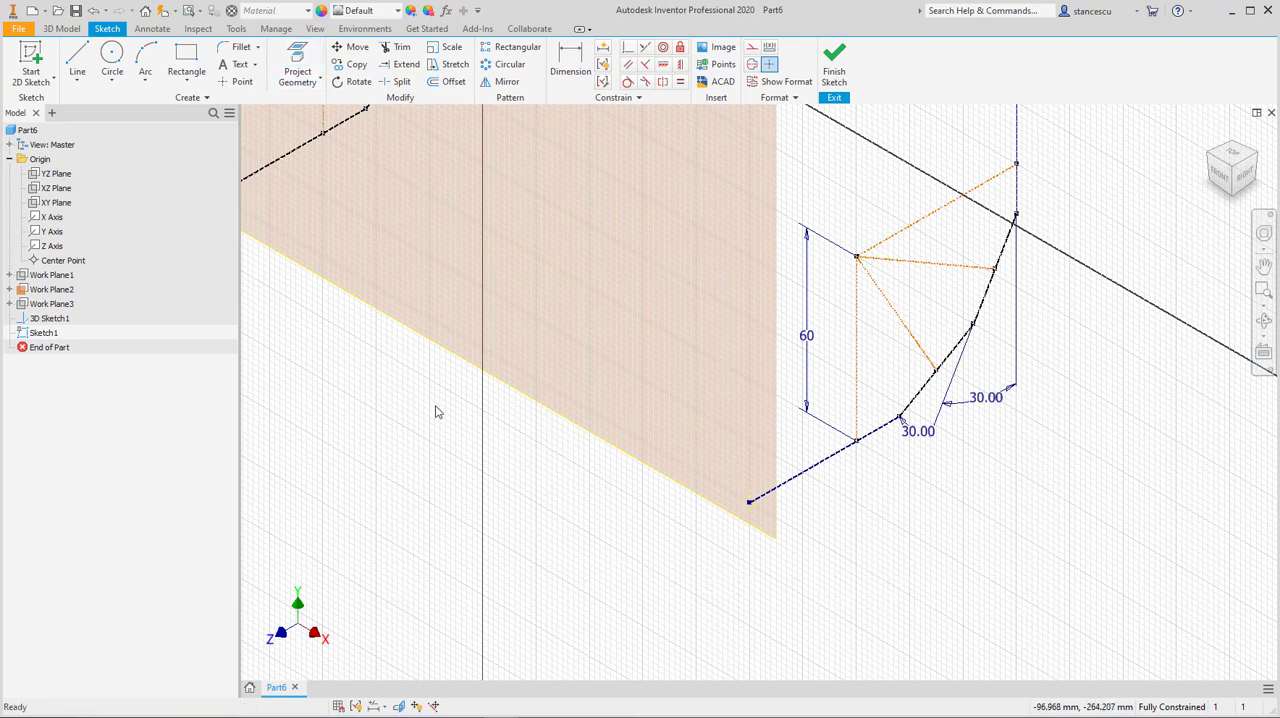
Step: Draw a 43.4 mm diameter circle centred on the free end of the original half's lower path segment
left_click(112, 56)
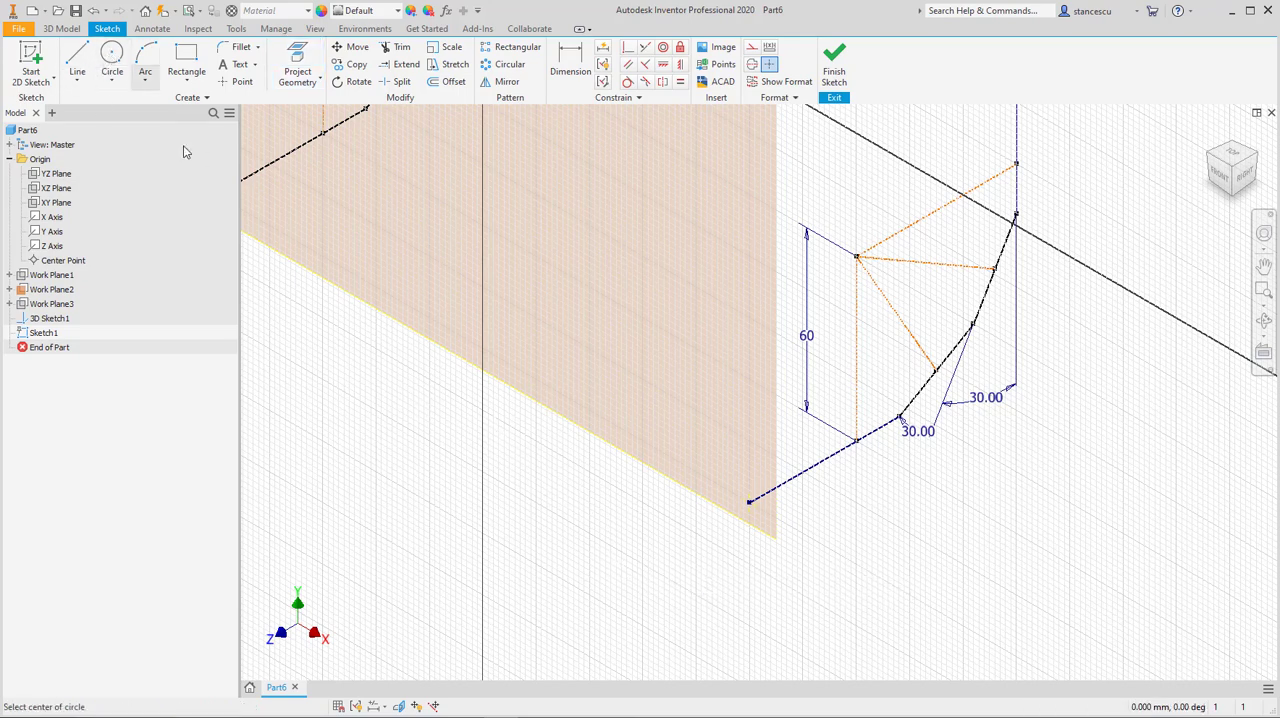
left_click(751, 500)
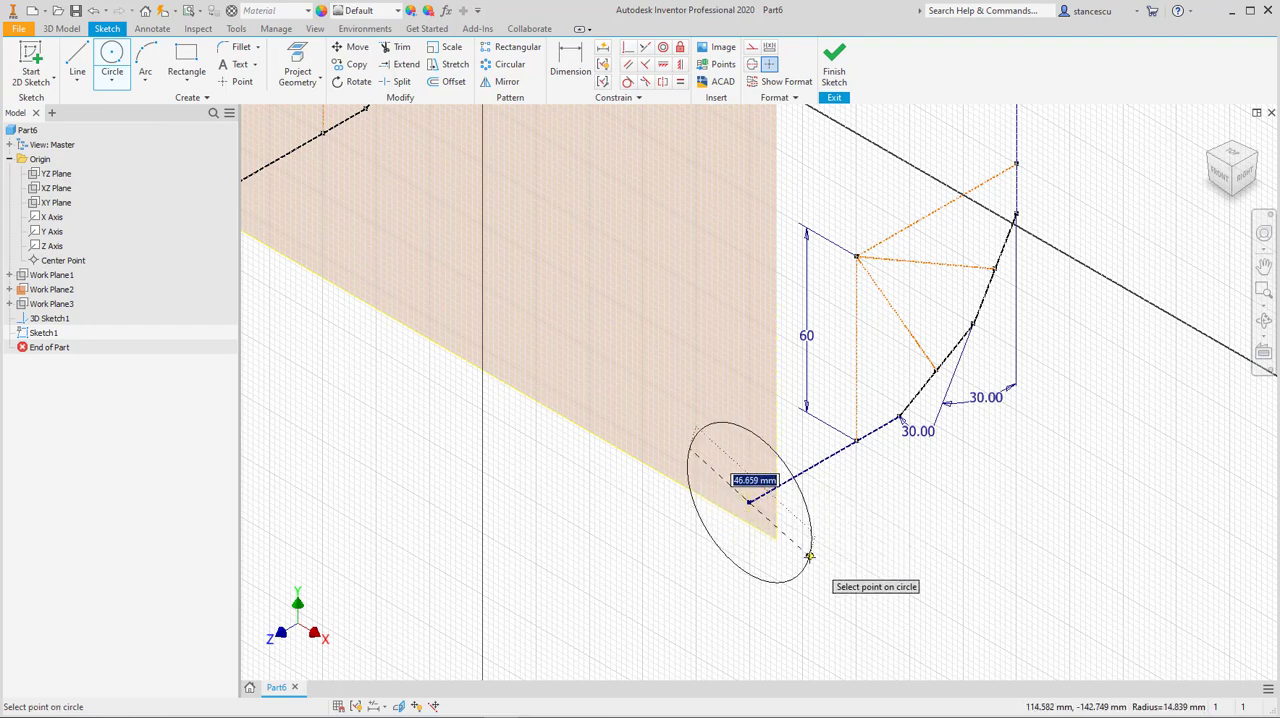
type("43.4")
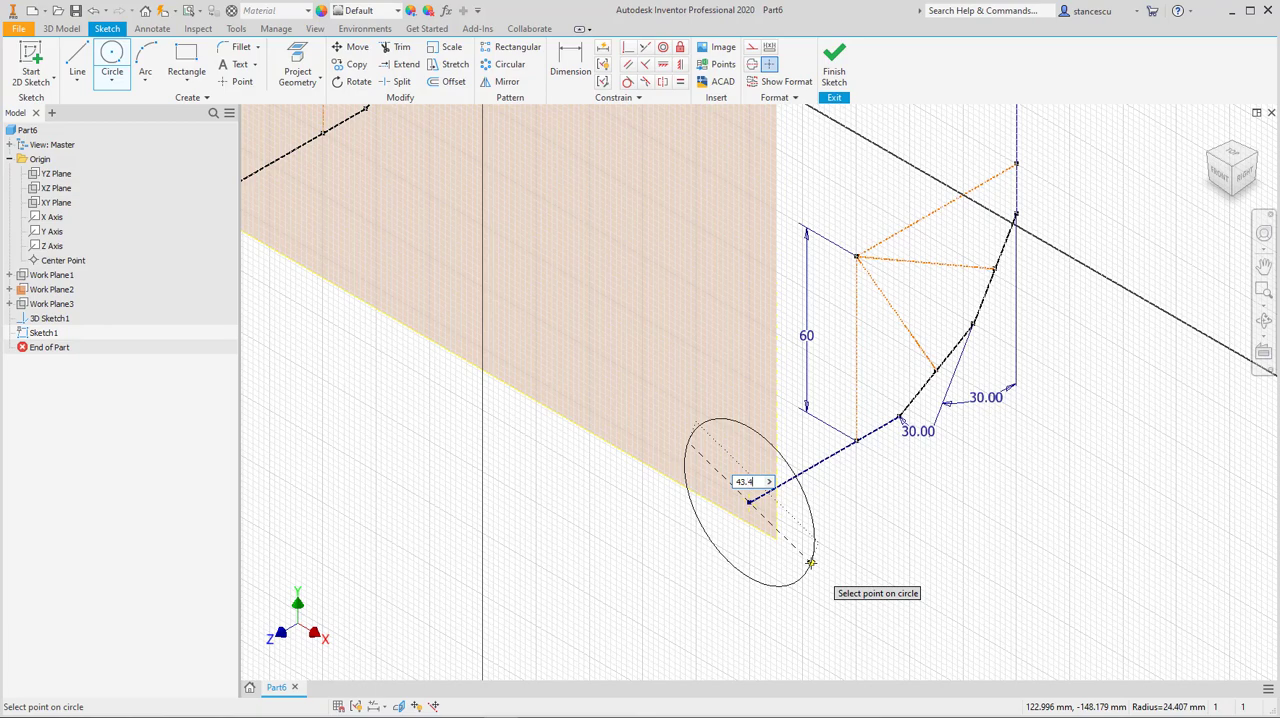
key("Return")
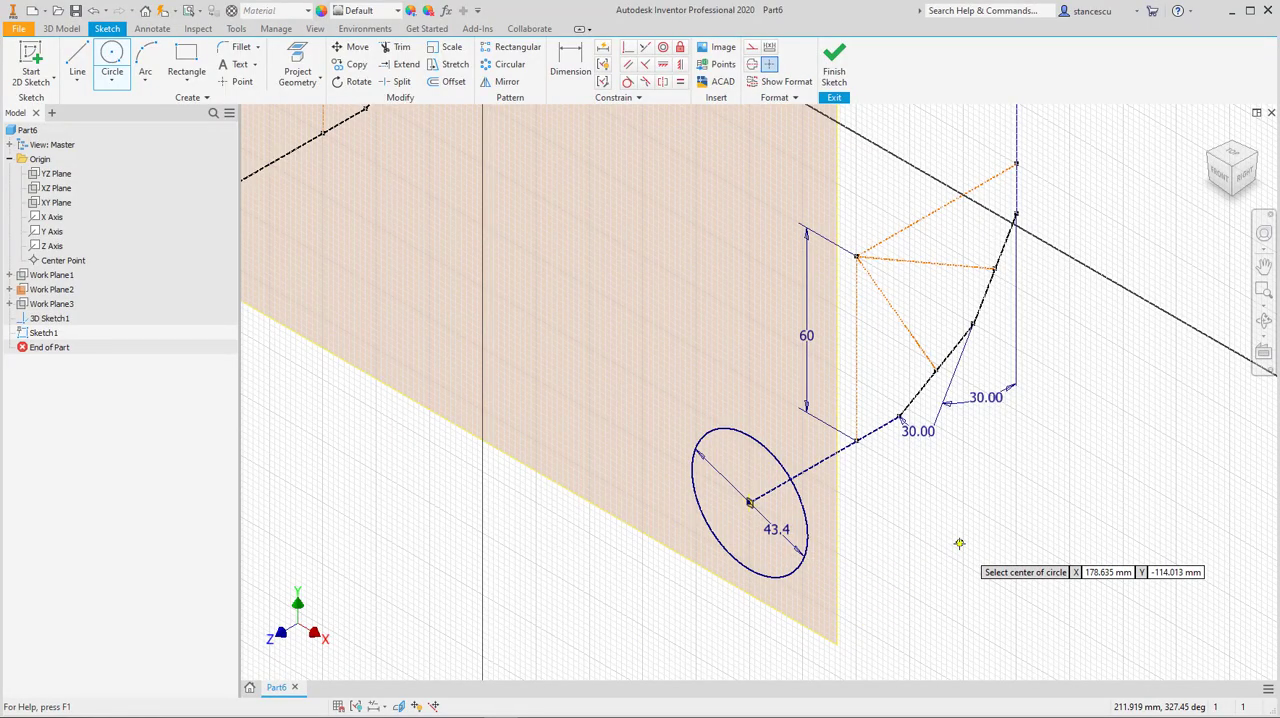
key("Escape")
Step: Set the profile circle's diameter to 42.4 mm and finish the 2D sketch
double_click(789, 538)
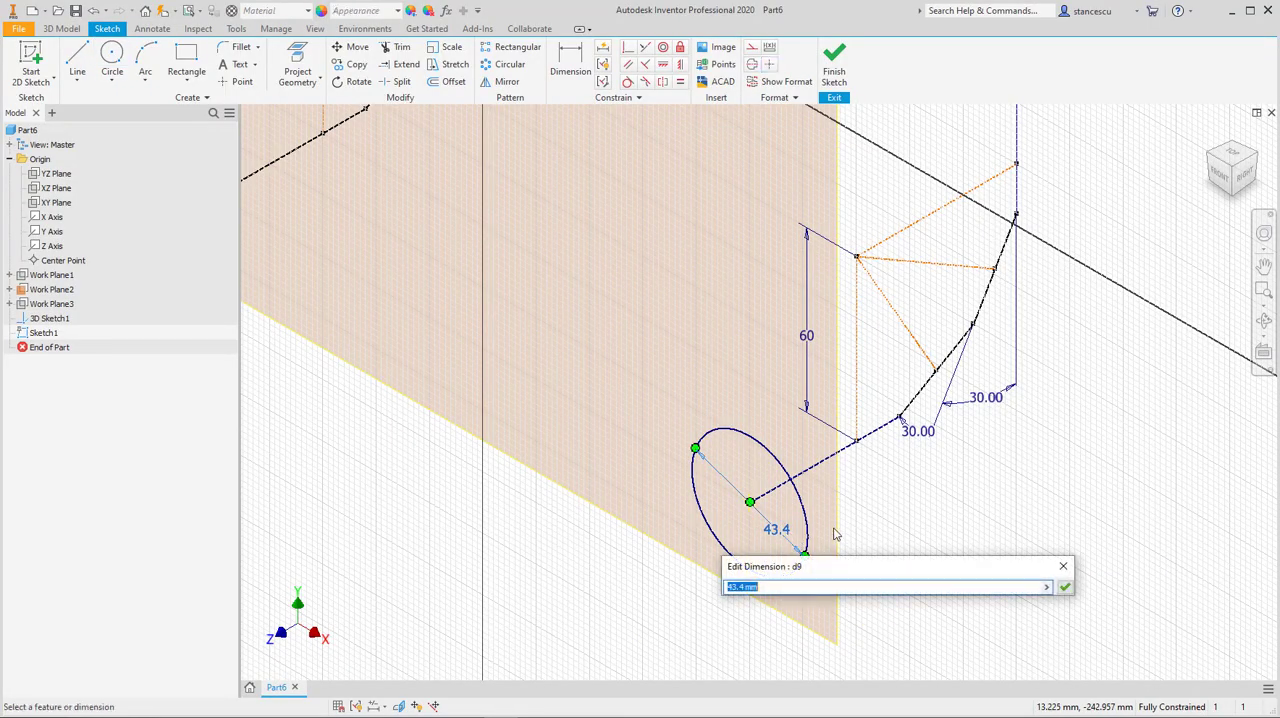
left_click(744, 588)
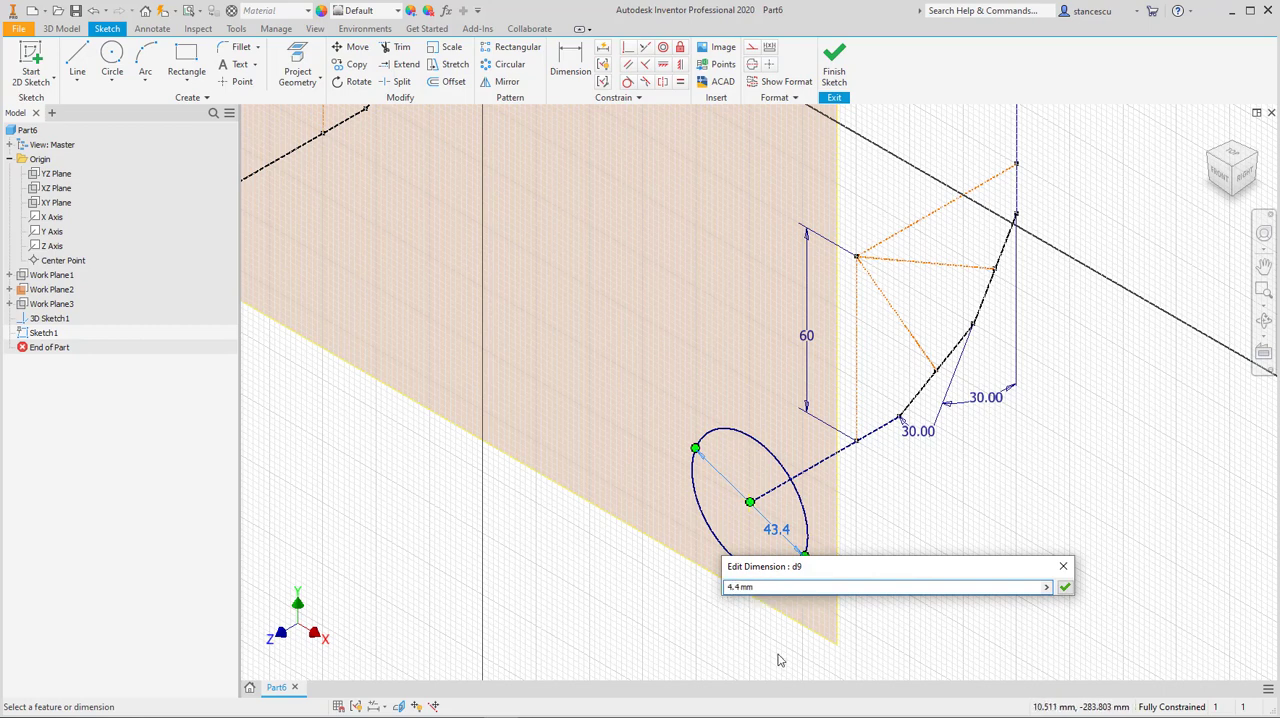
left_click(1064, 587)
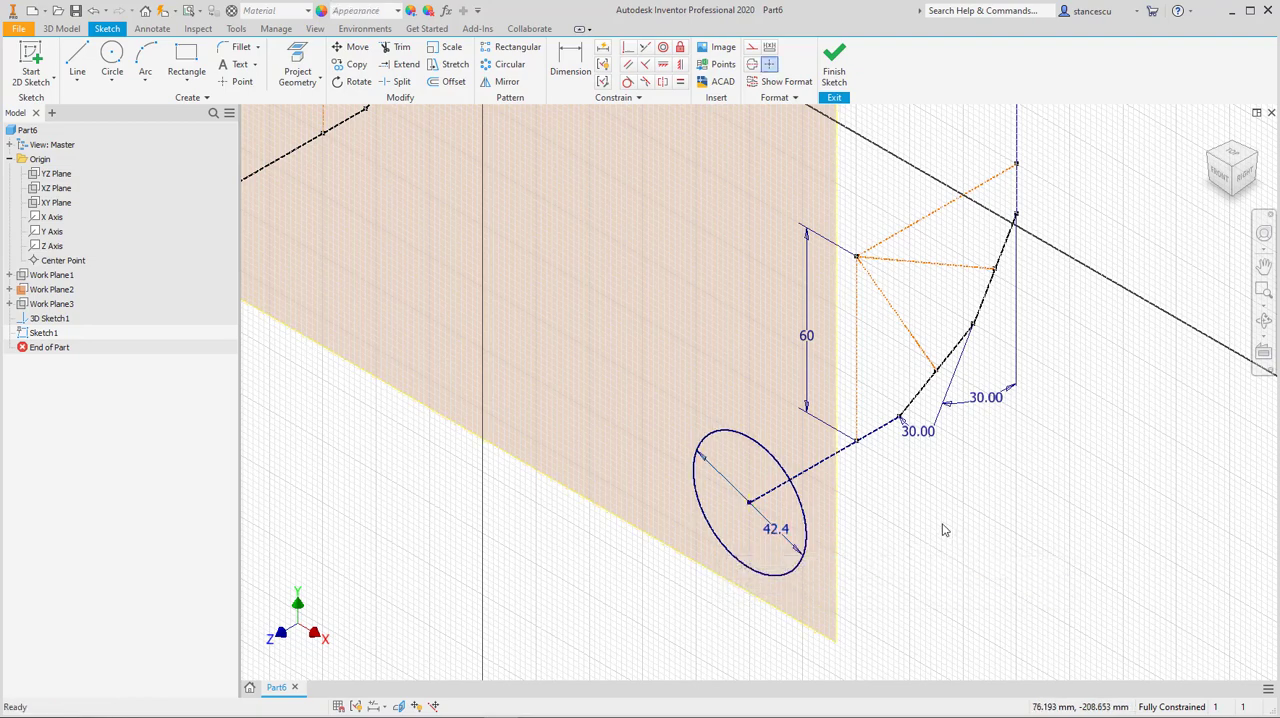
left_click(836, 68)
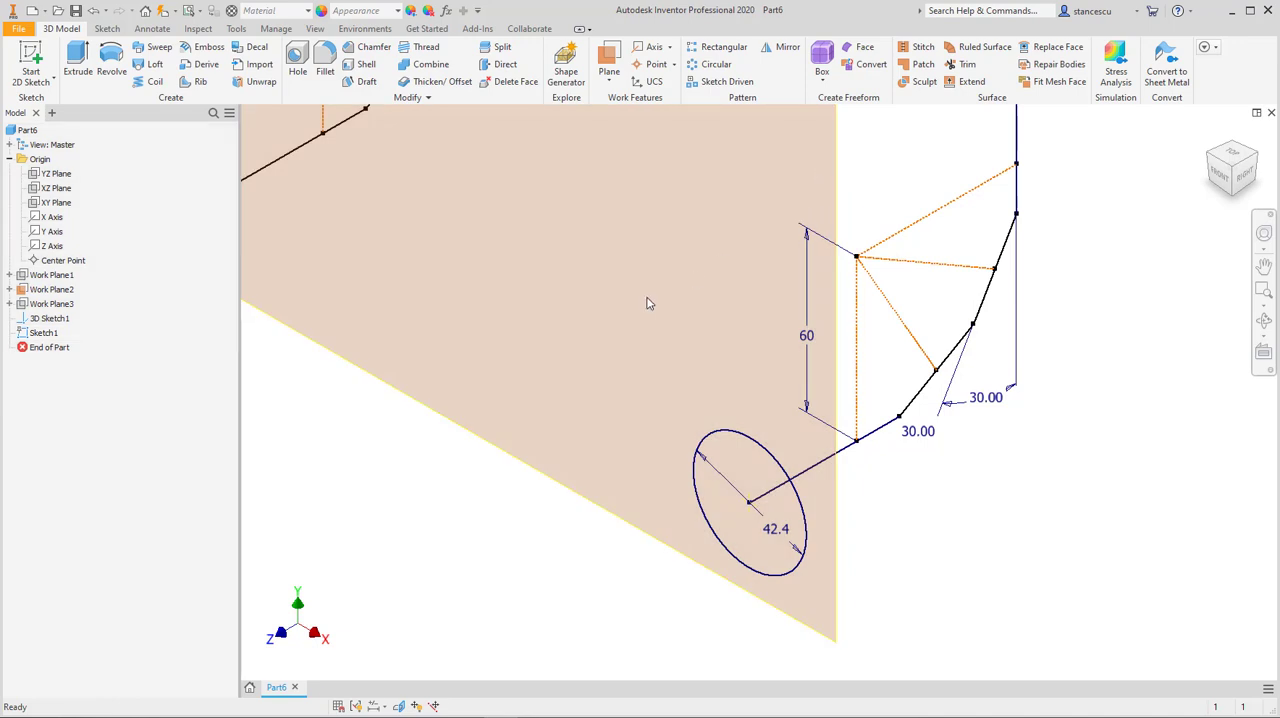
Step: Hide Work Plane2
scroll(645, 306, "up", 3)
middle_click_drag(583, 289, 716, 472)
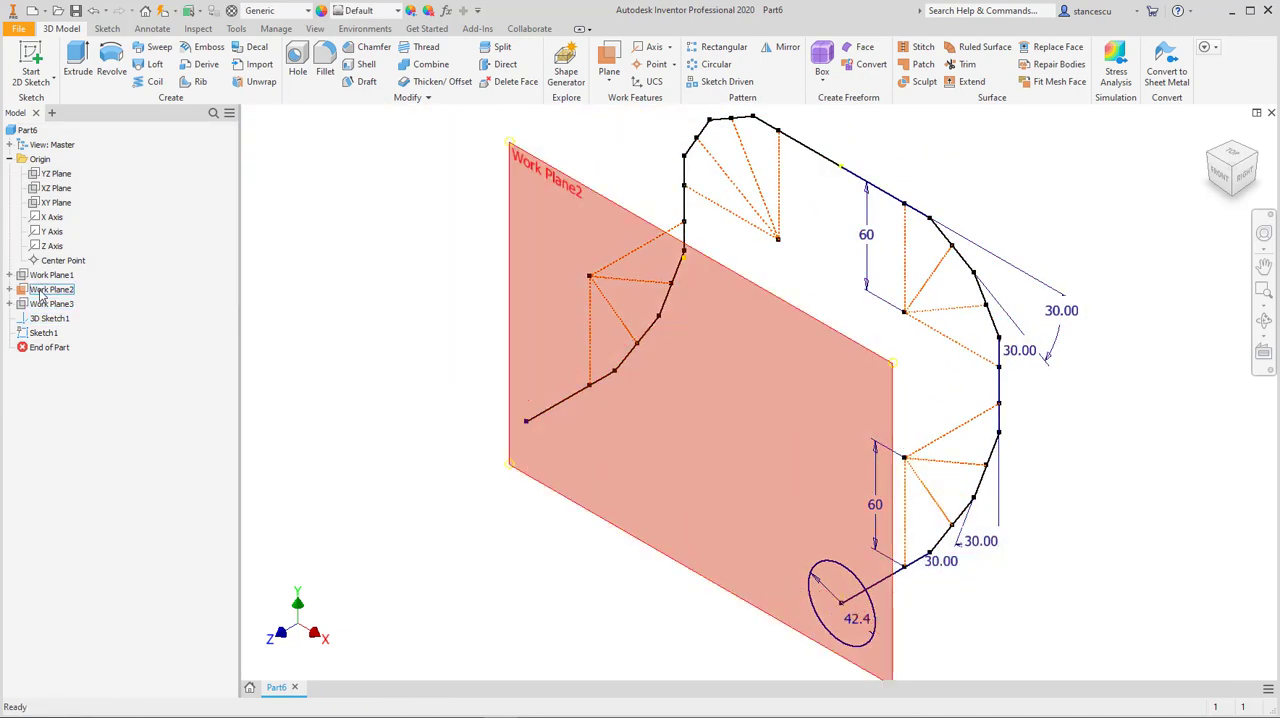
right_click(41, 291)
left_click(70, 427)
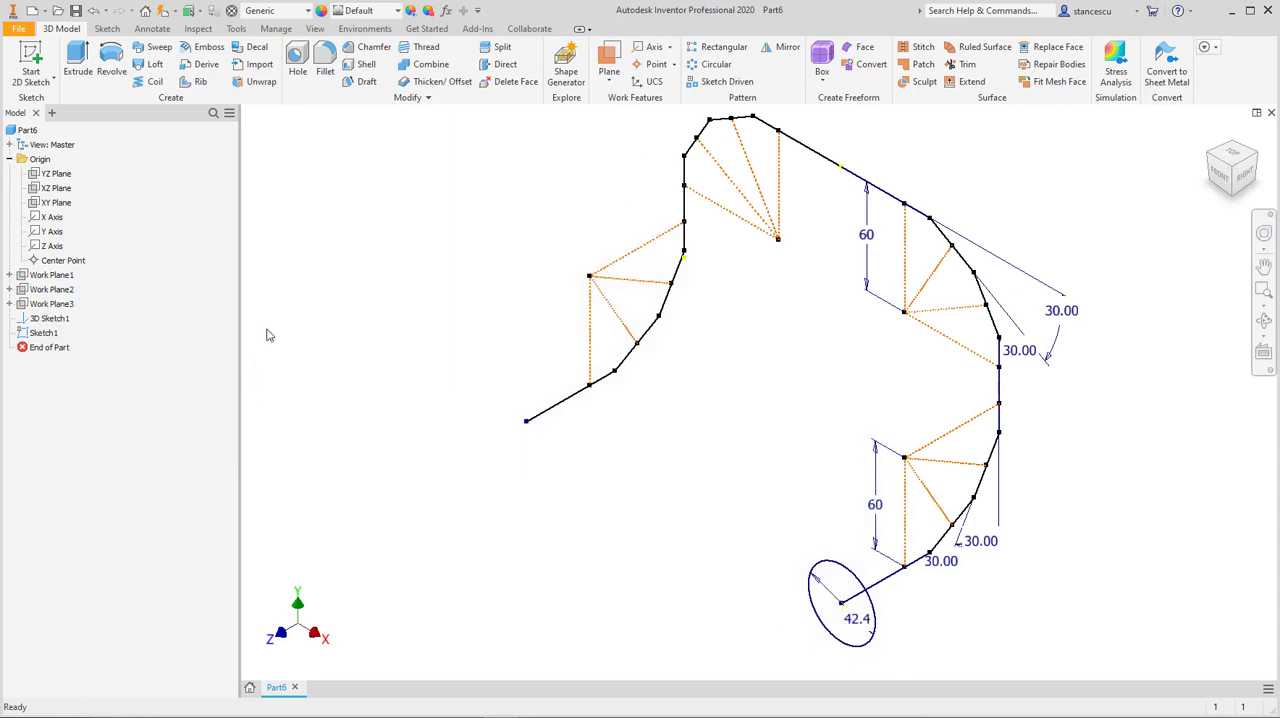
Step: Sweep the 42.4 mm circle along the complete segmented 3D sketch path as a new solid
left_click(162, 50)
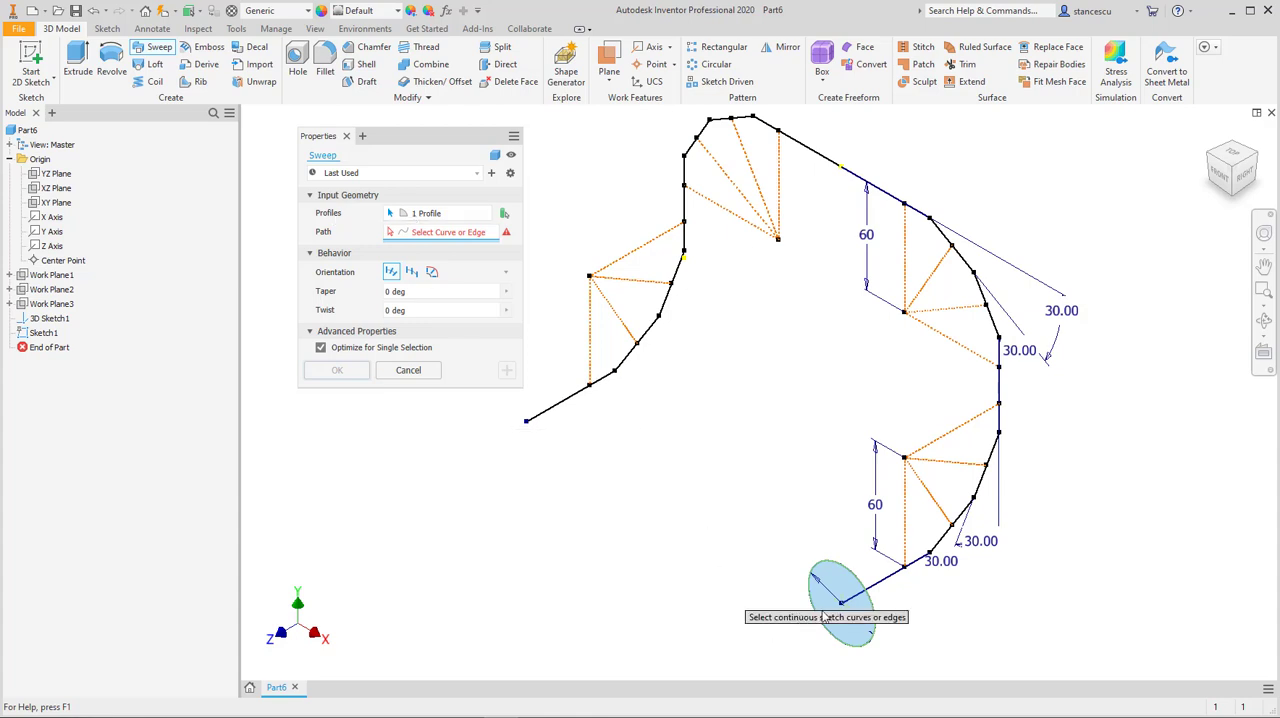
left_click(884, 584)
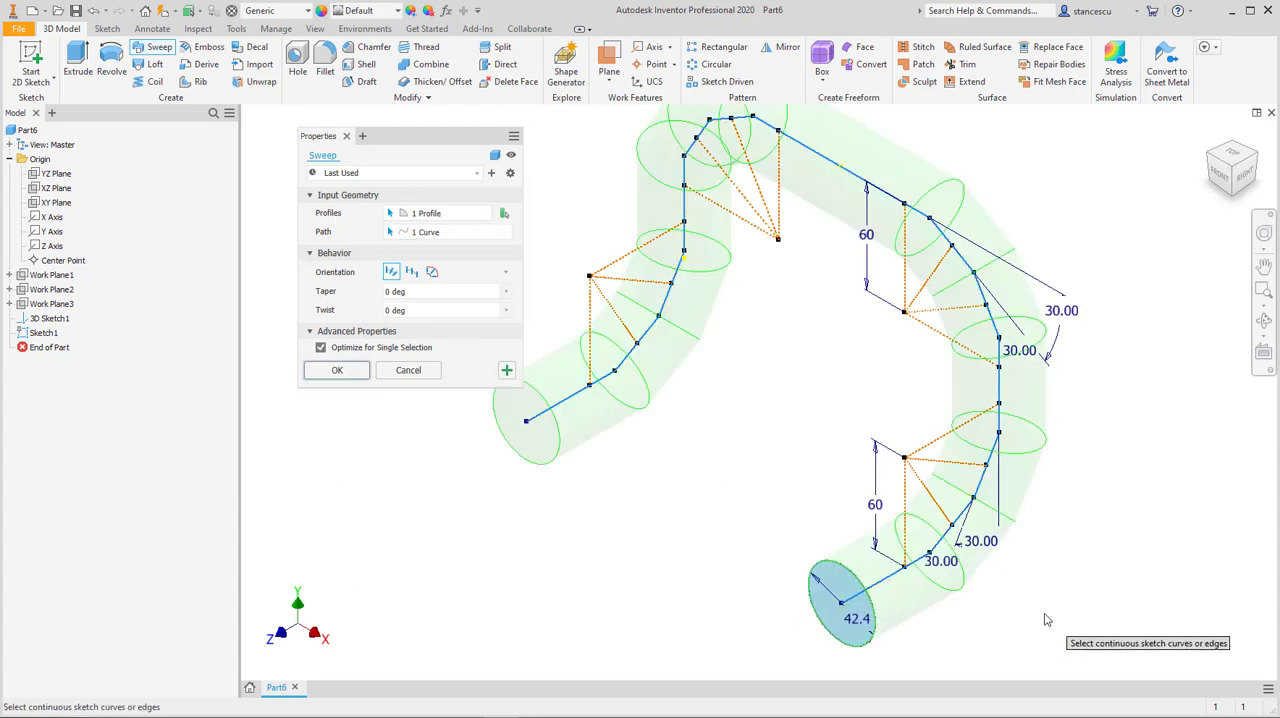
left_click(339, 371)
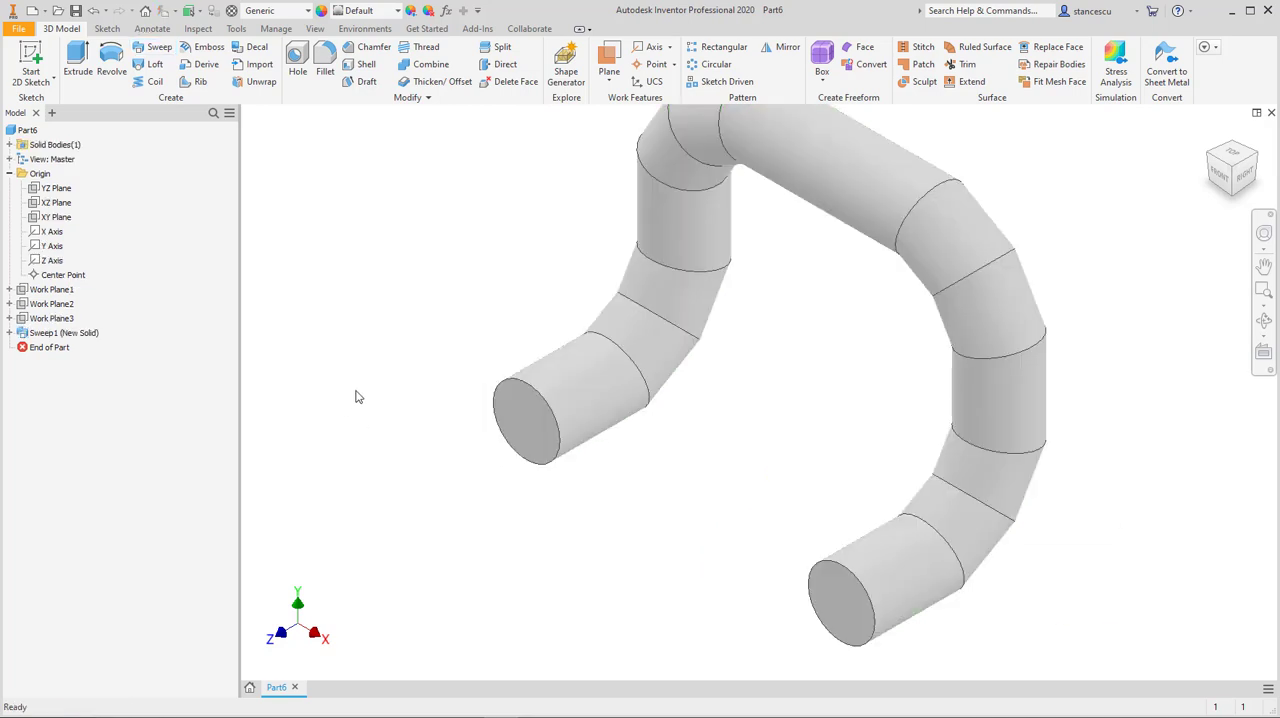
Step: Check the pipe diameters in the drawing and shell the swept solid to a thickness of (42.4-38.4)/2, removing both circular end faces
middle_click_drag(356, 391, 344, 413)
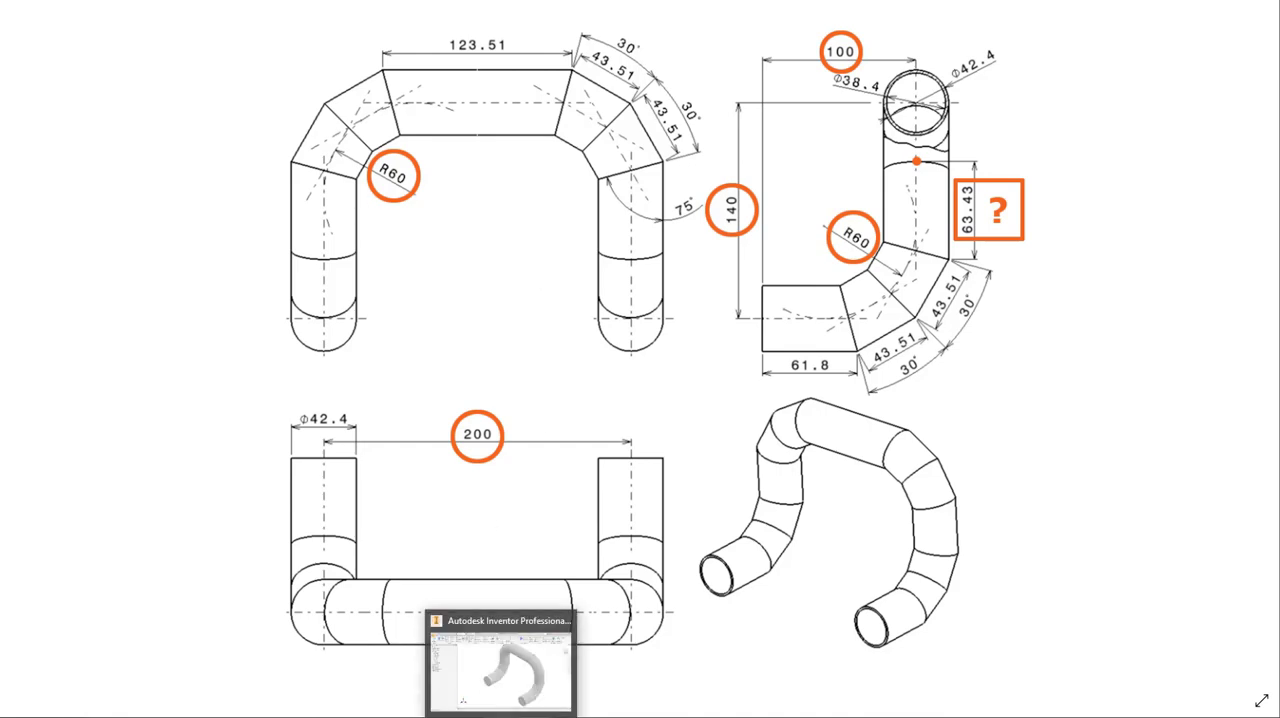
left_click(500, 712)
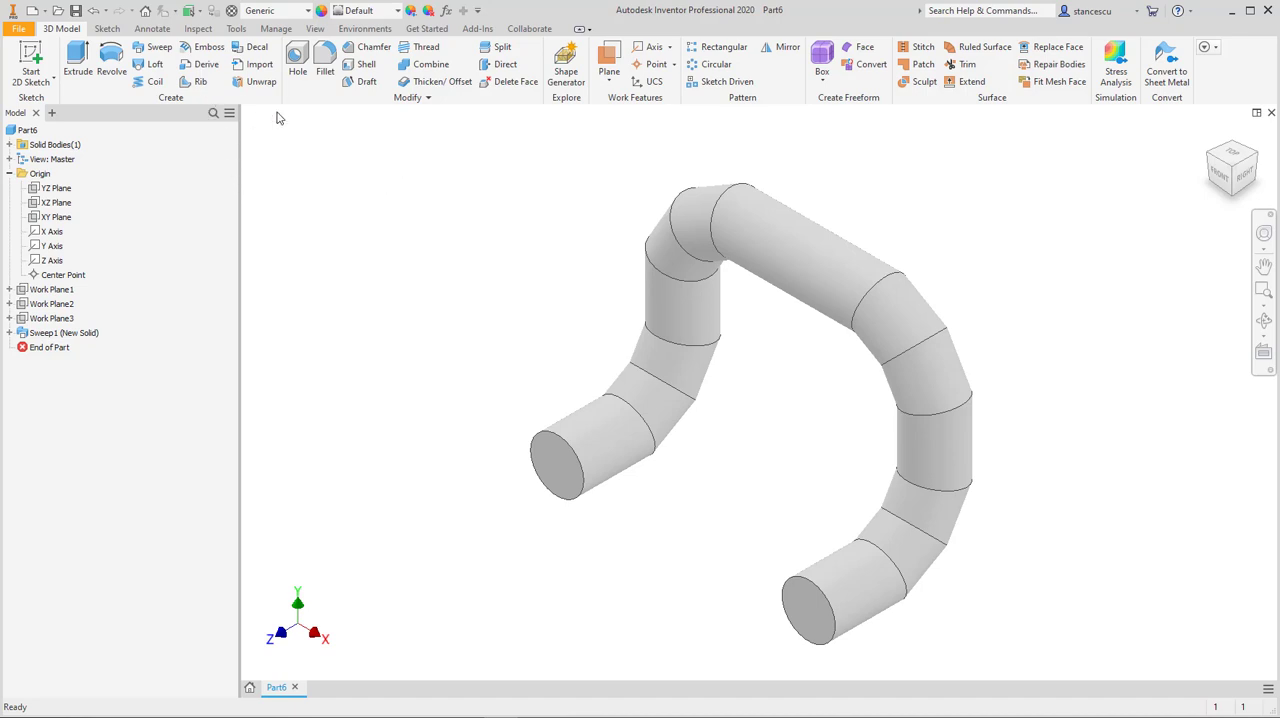
left_click(362, 64)
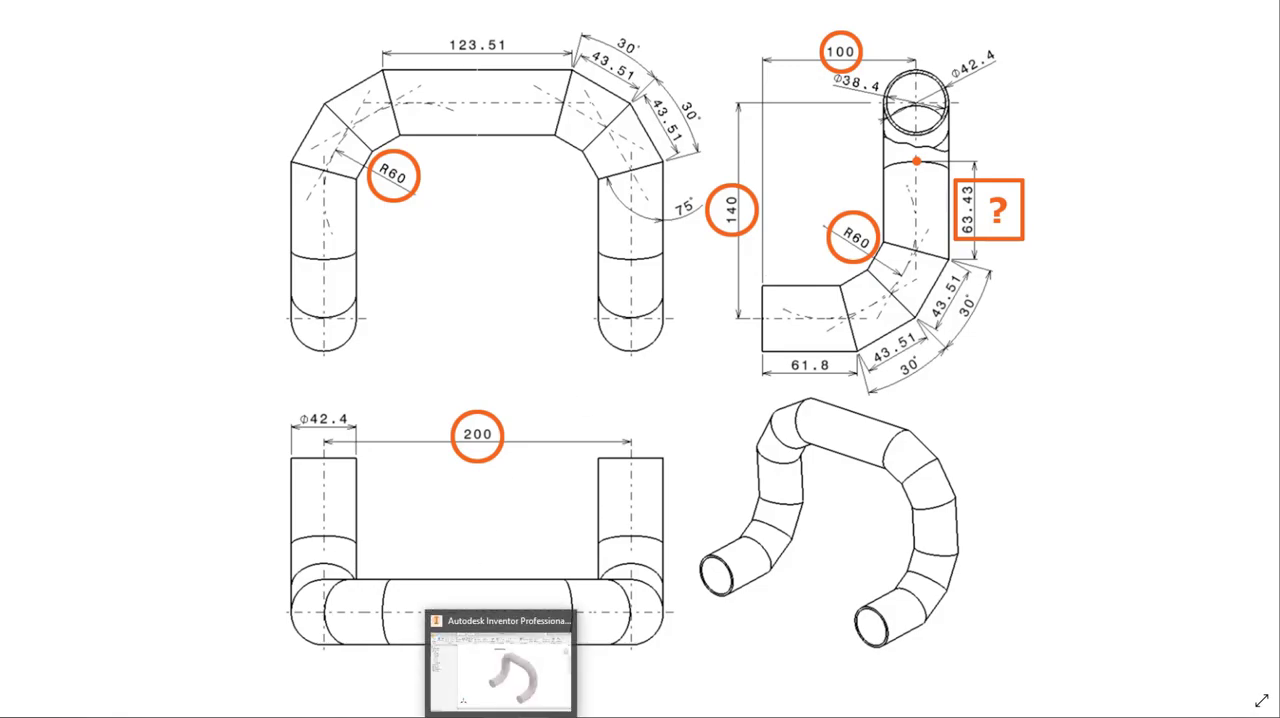
left_click(503, 715)
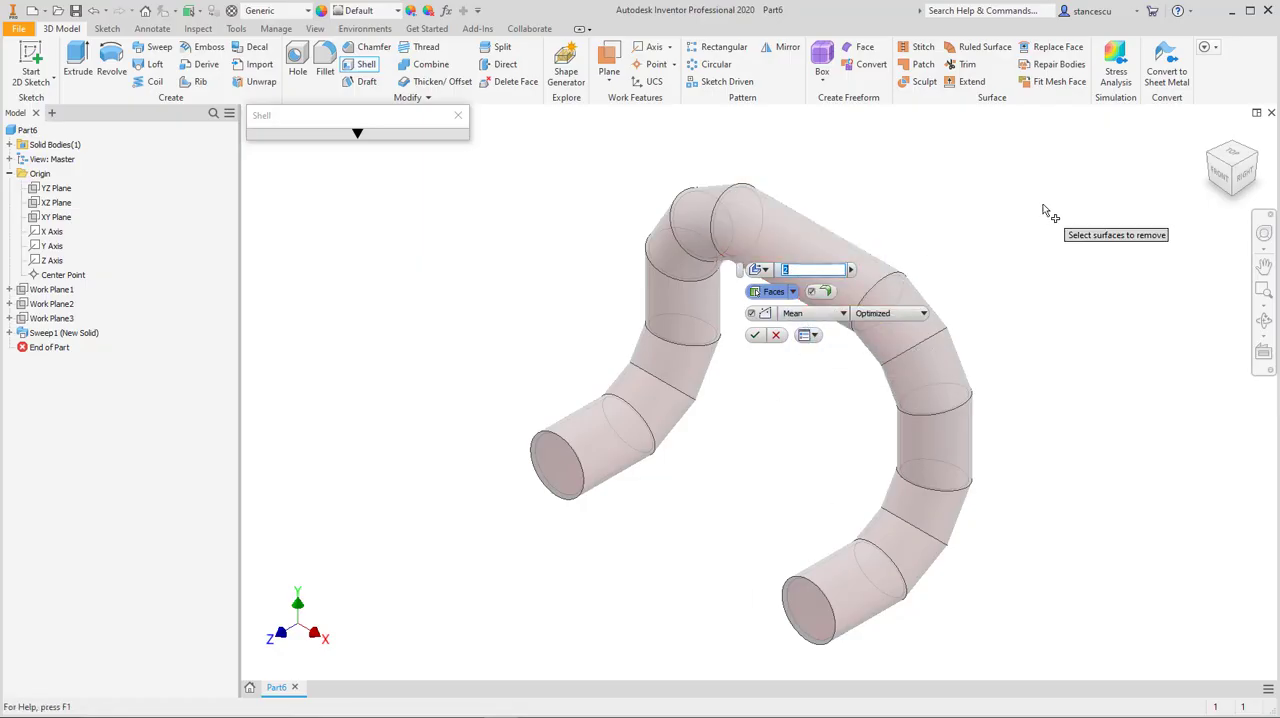
key("BackSpace")
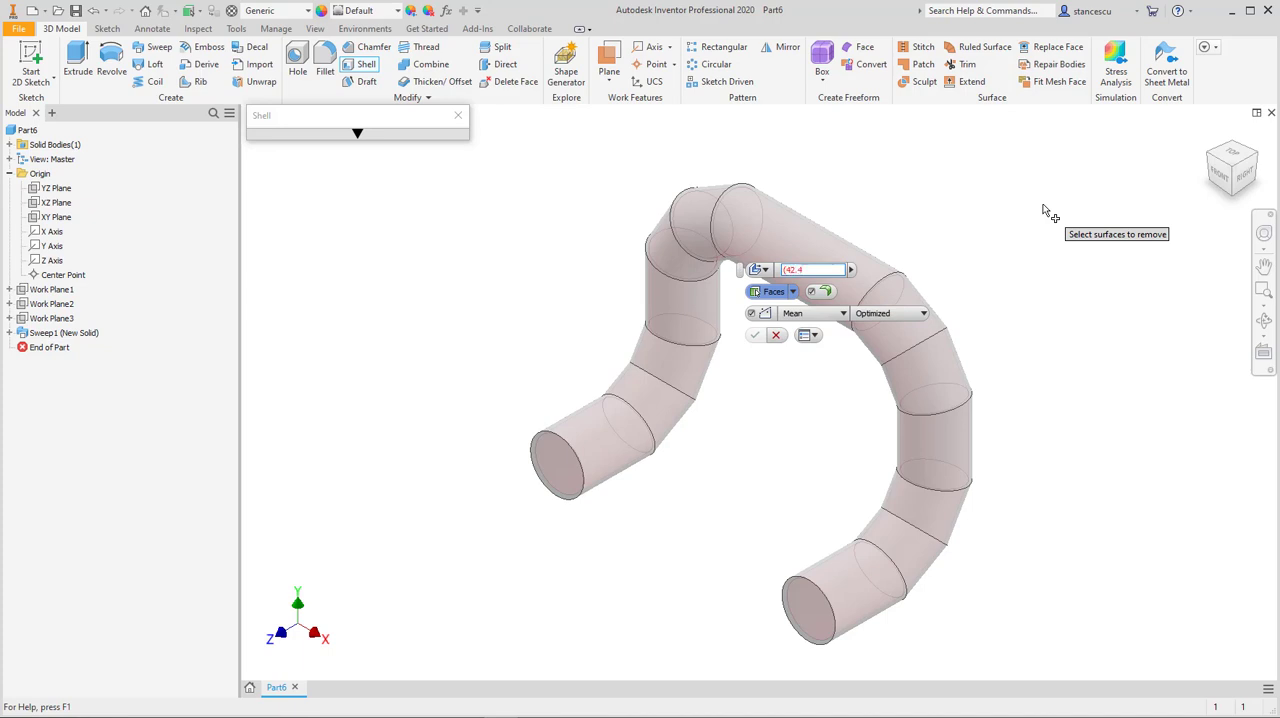
type("(42.4-38.4)/2")
left_click(814, 622)
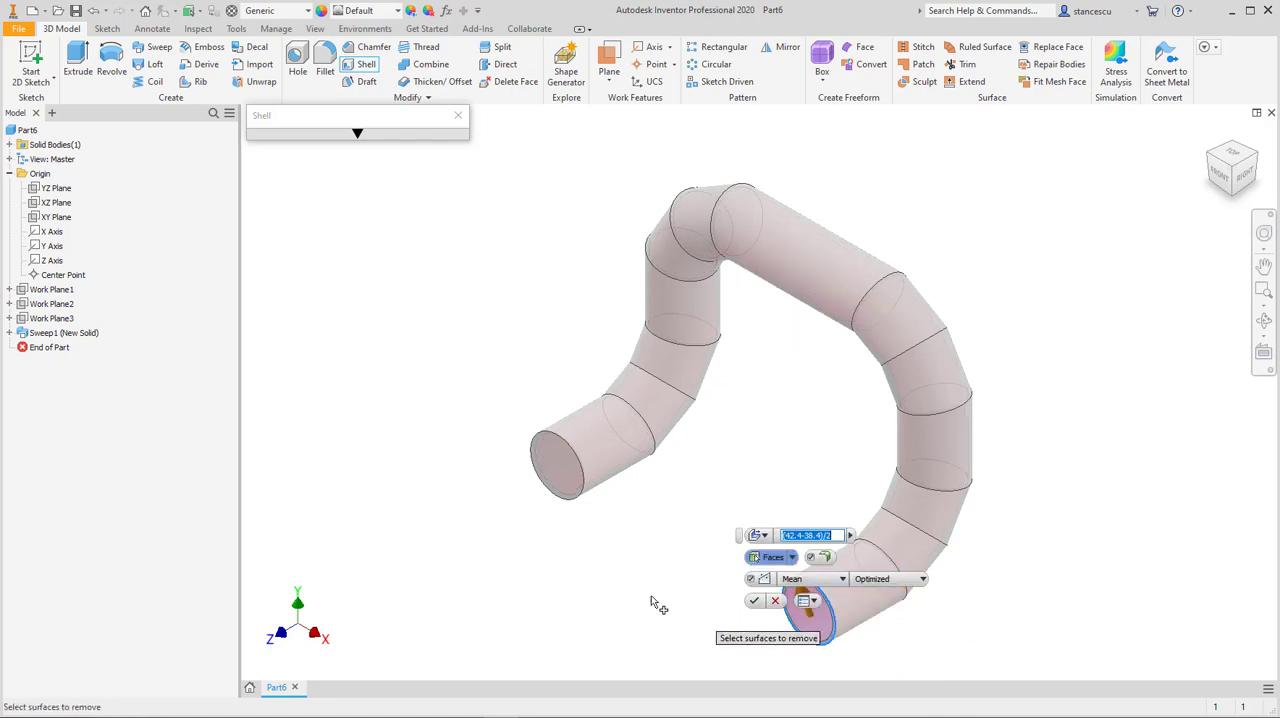
left_click(557, 468)
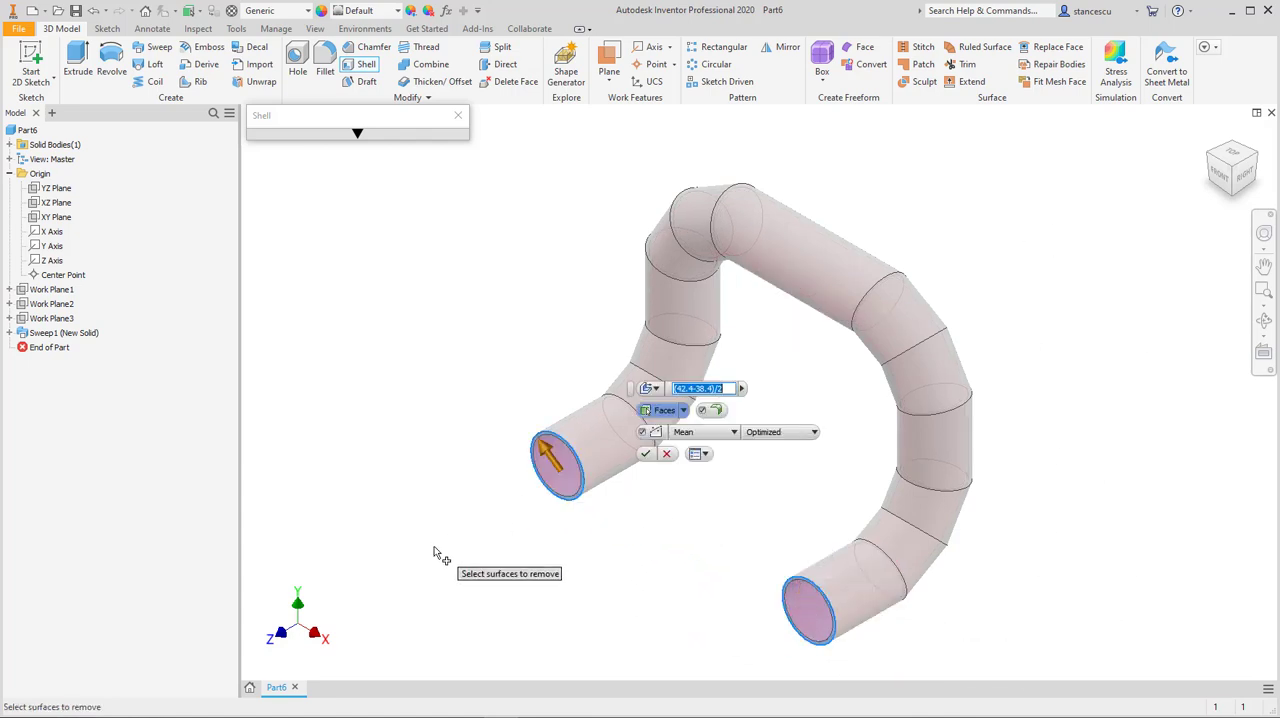
left_click(645, 455)
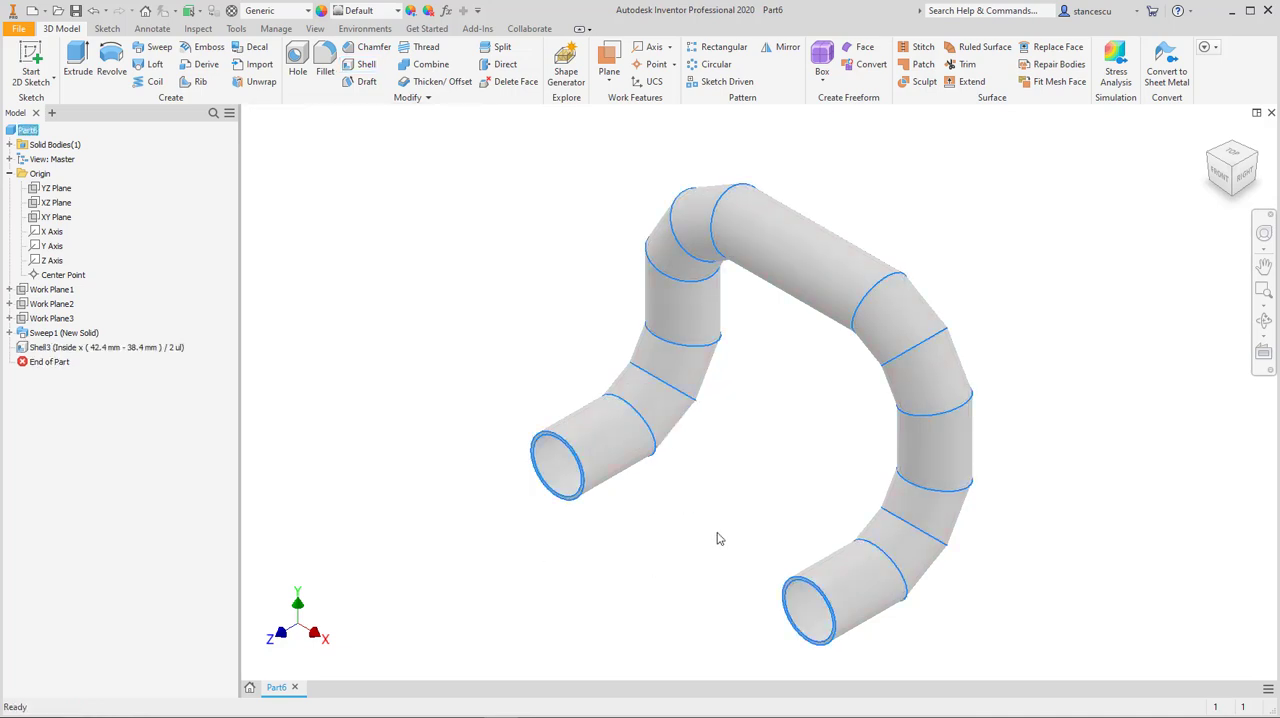
Step: Assign the Stainless Steel material from the Inventor Material Library to the part
left_click(305, 11)
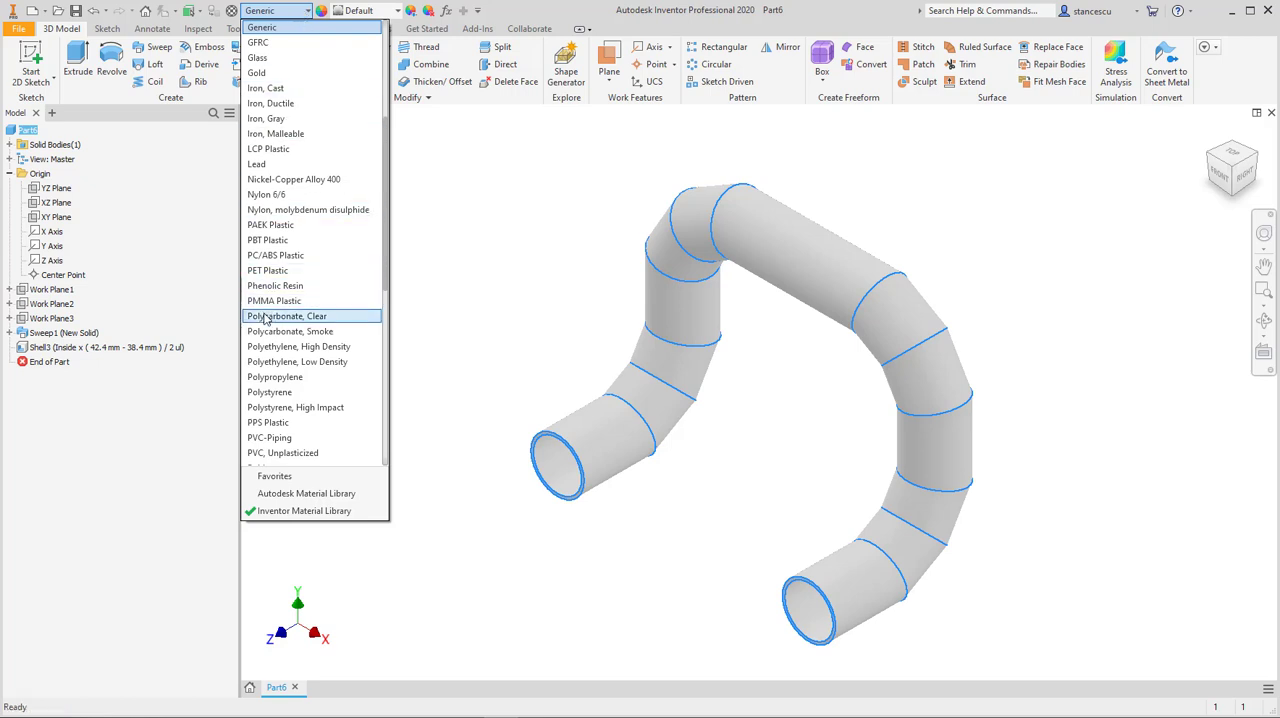
scroll(265, 318, "down", 7)
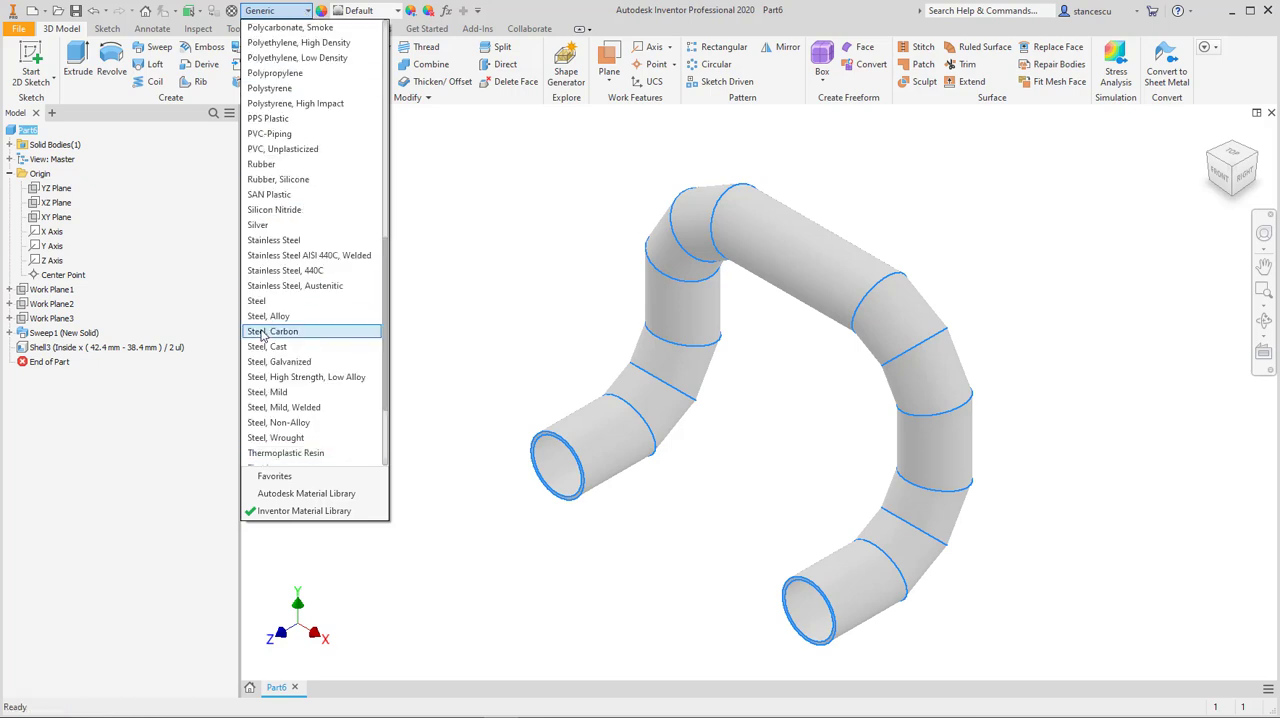
left_click(287, 241)
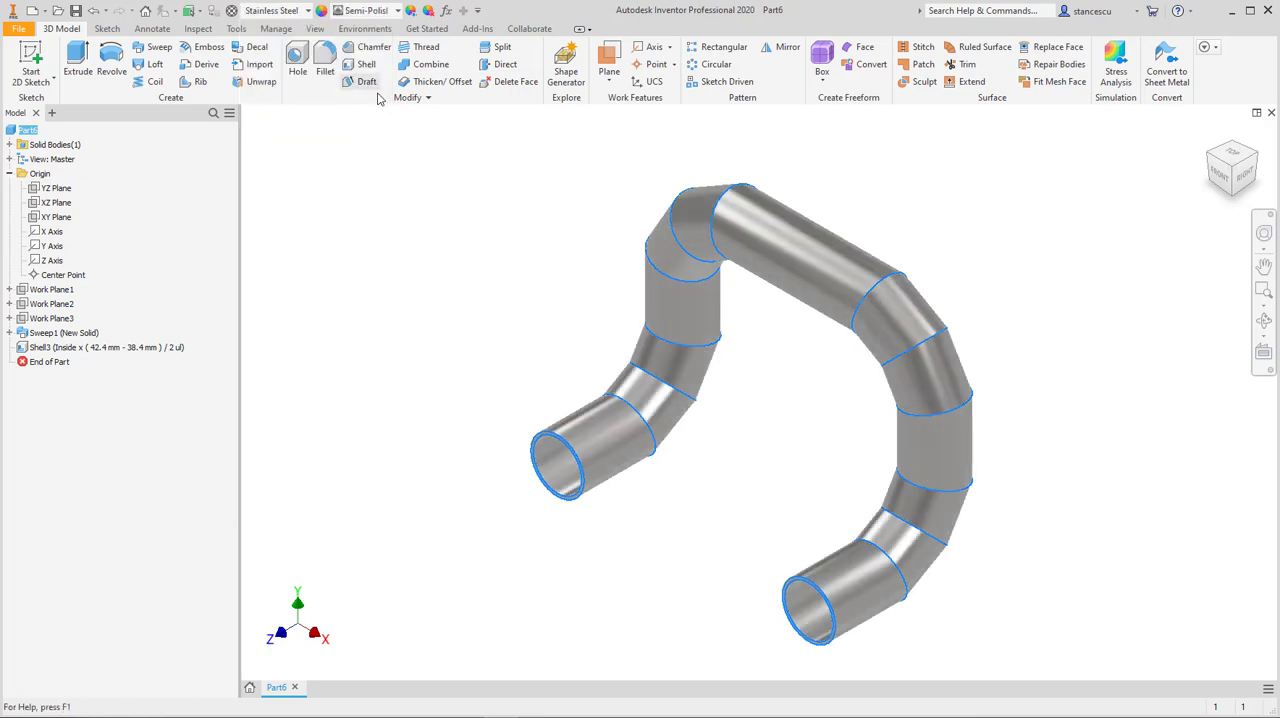
Step: Calculate the part's mass and other physical properties in its iProperties, close them and clear the selection
right_click(25, 131)
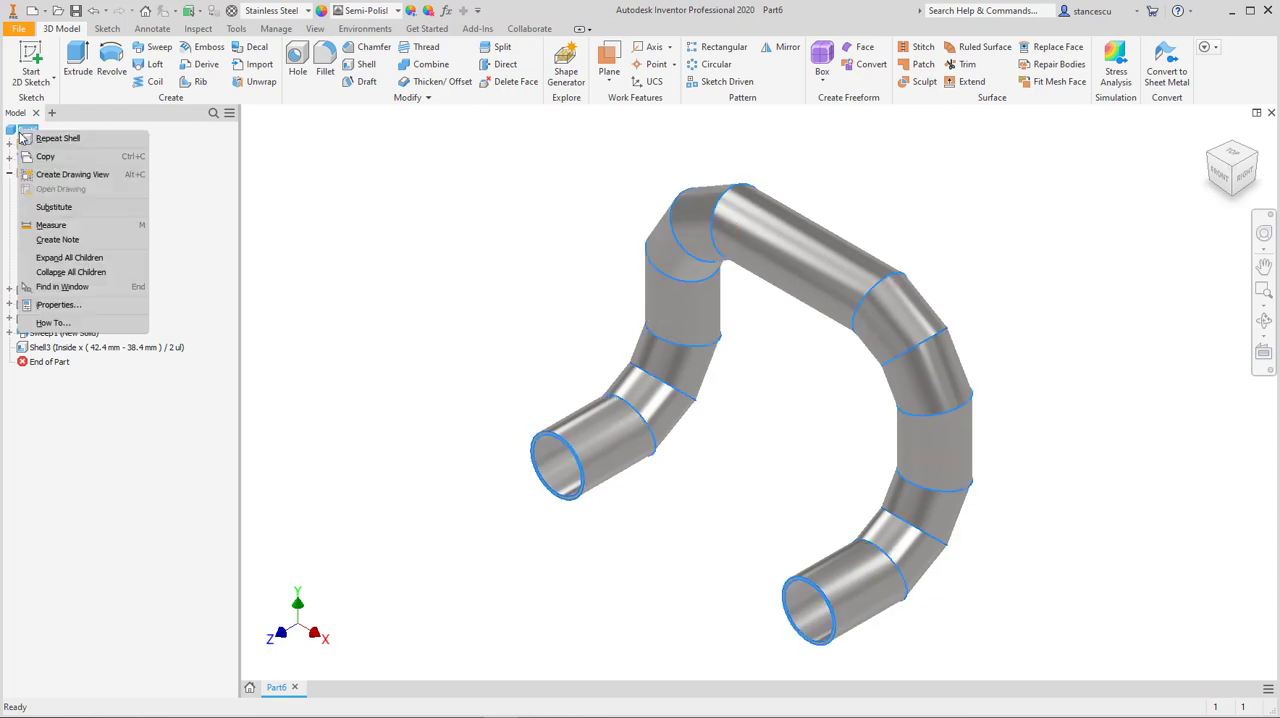
left_click(82, 303)
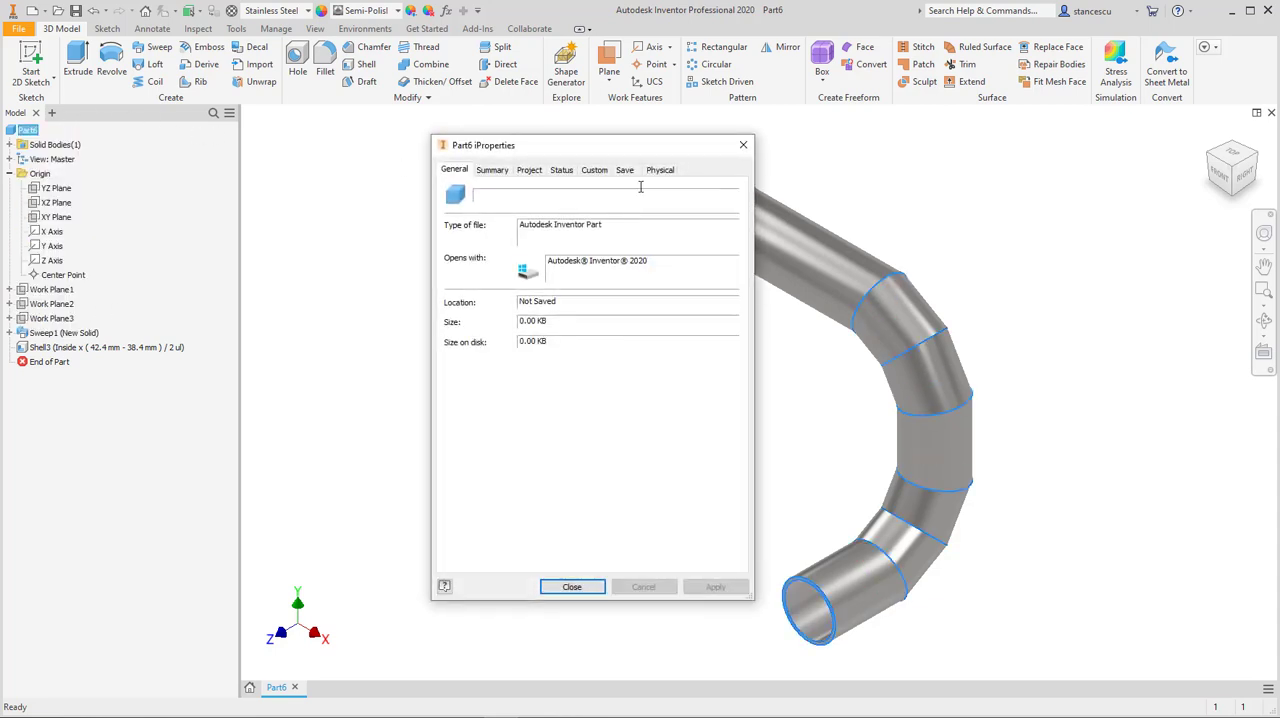
left_click(659, 169)
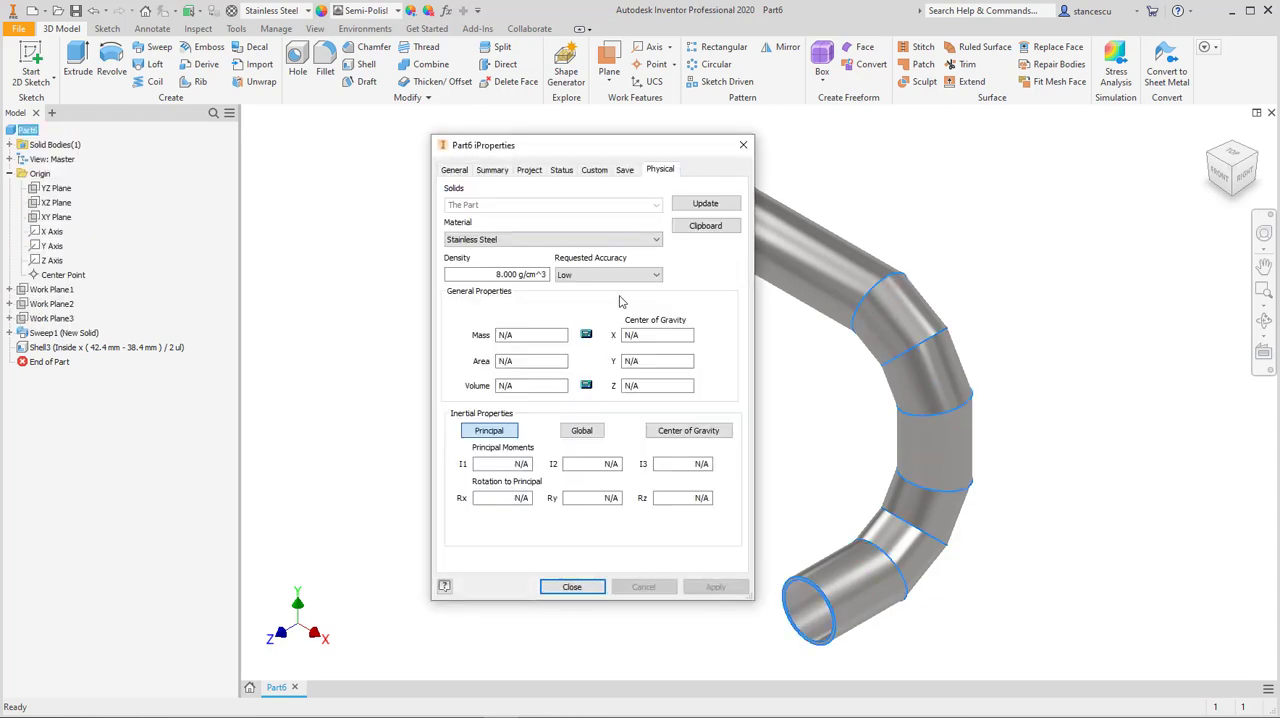
left_click(706, 204)
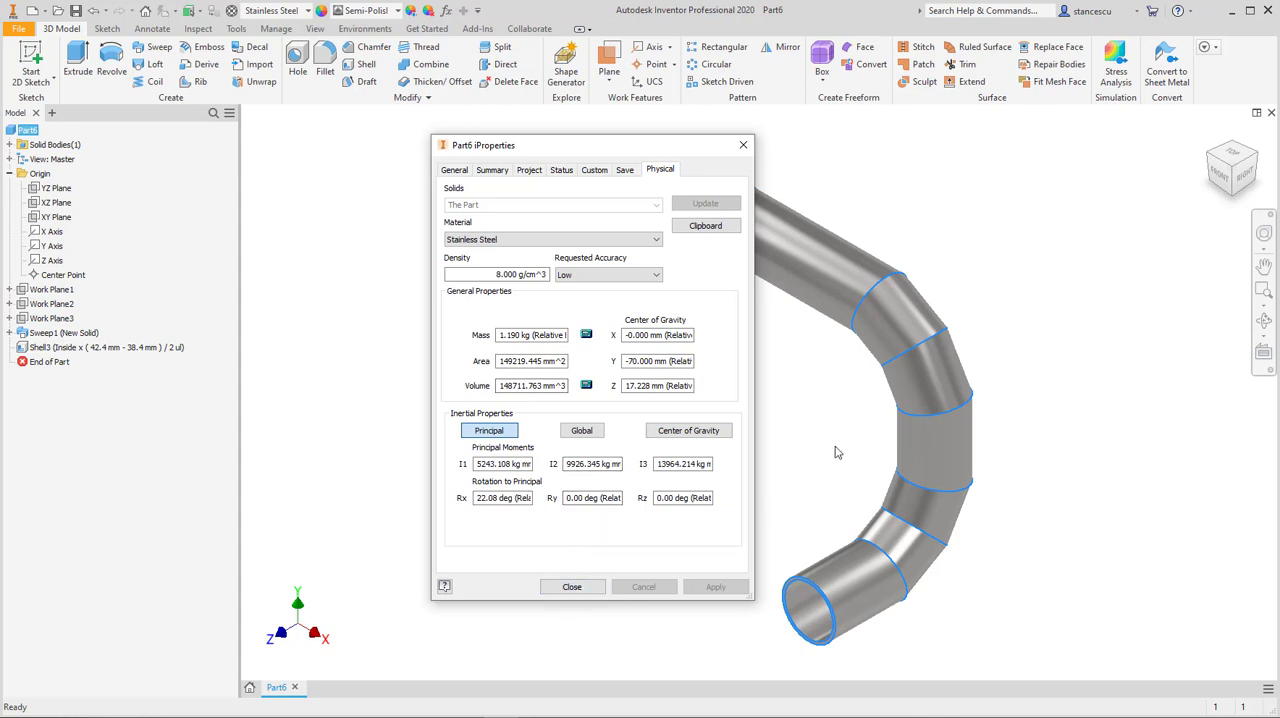
left_click(572, 586)
left_click(770, 433)
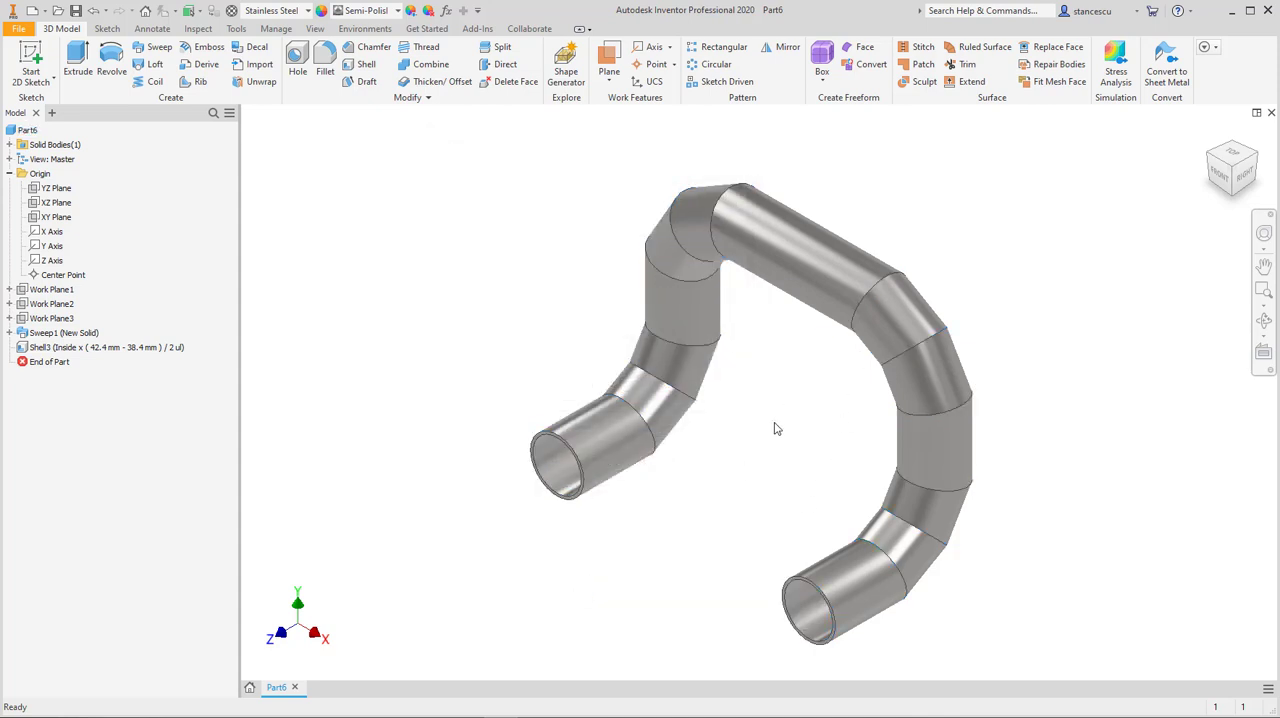